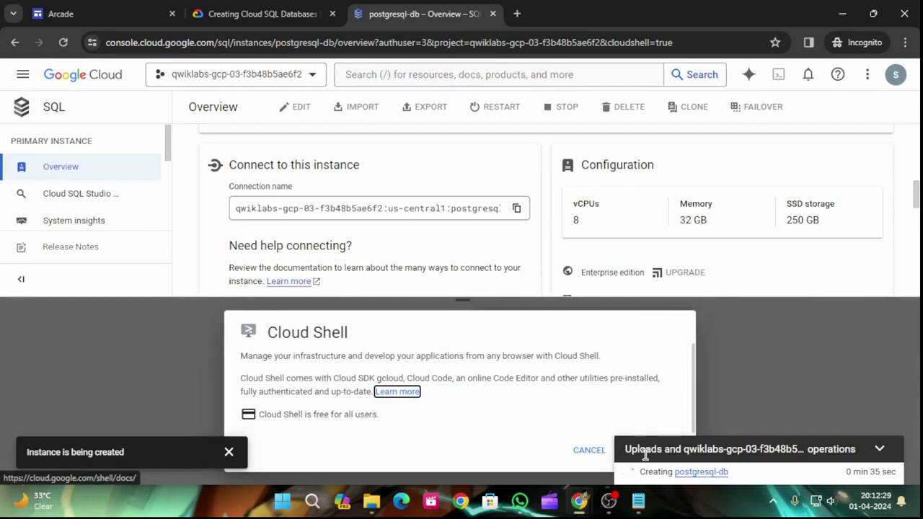
Start a full-height Cloud Shell and run 'gcloud sql connect postgresql-db --user=postgres --quiet'
left_click(881, 449)
left_click(644, 450)
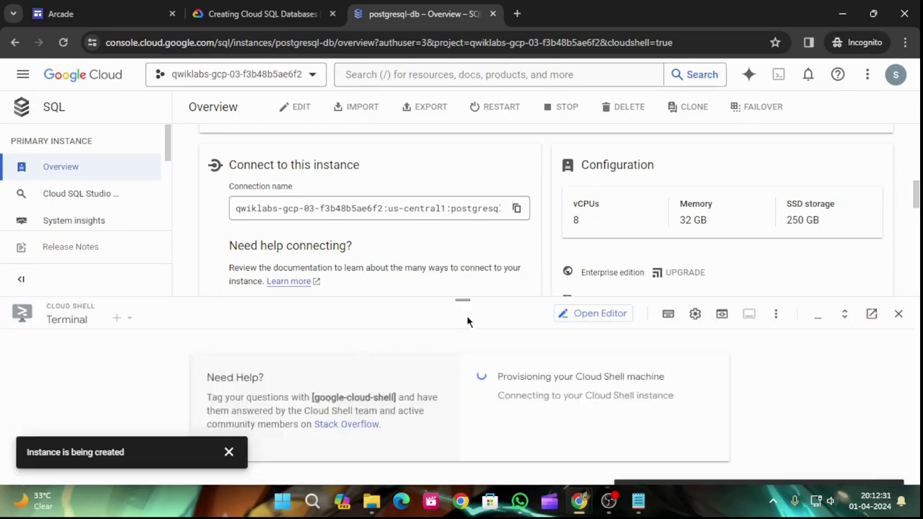
left_click_drag(463, 300, 416, 103)
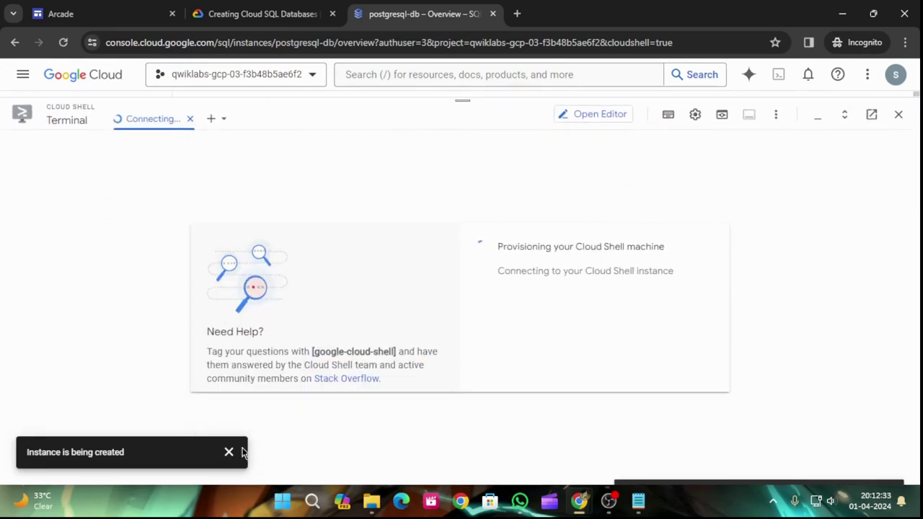
left_click(229, 453)
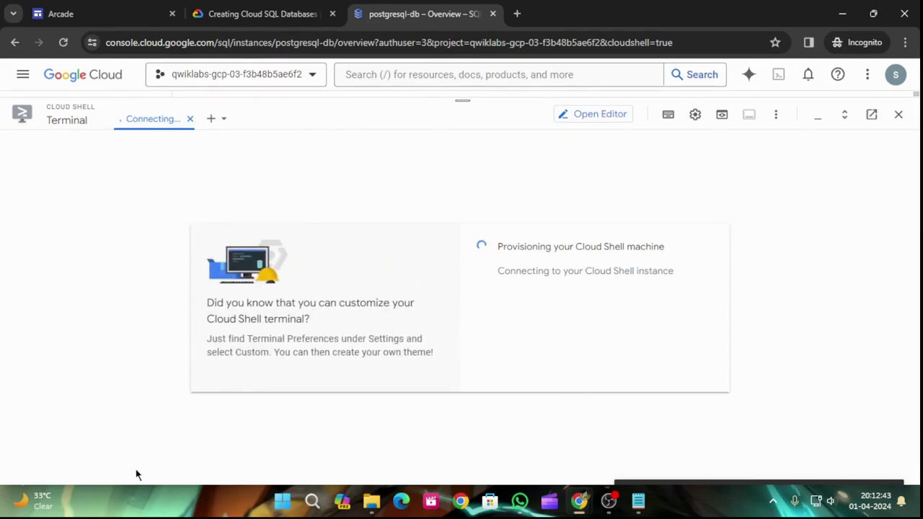
left_click(652, 197)
type("gcloud sql connect postgresql-db --user=postgres --quiet")
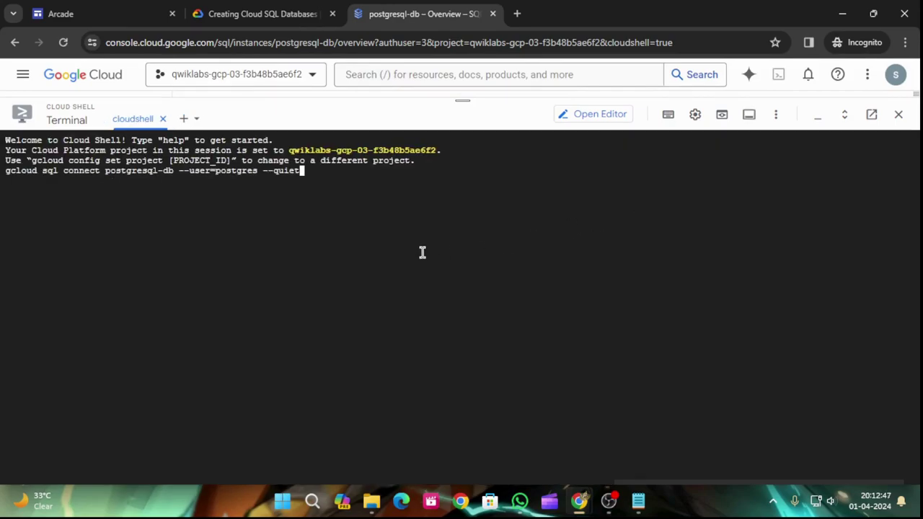
key("Return")
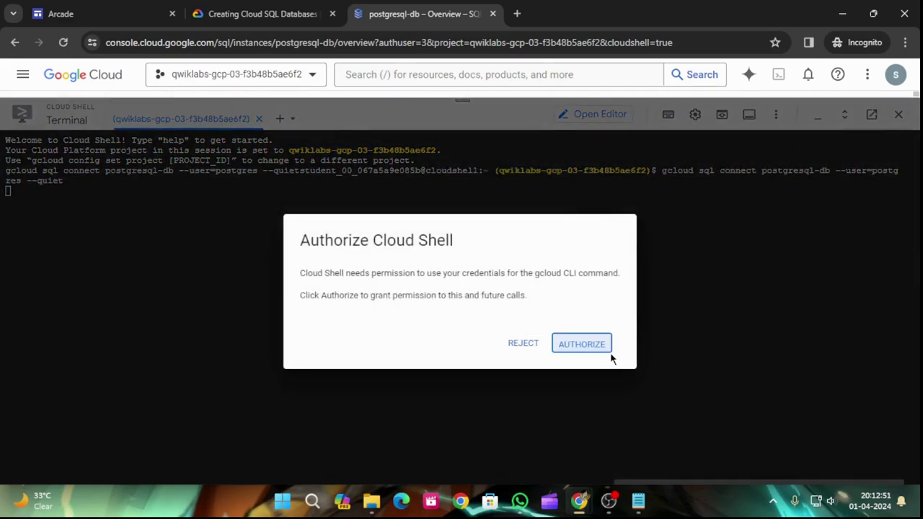
Authorize Cloud Shell's credentials and copy the \l command from the lab instructions
left_click(601, 342)
left_click(317, 9)
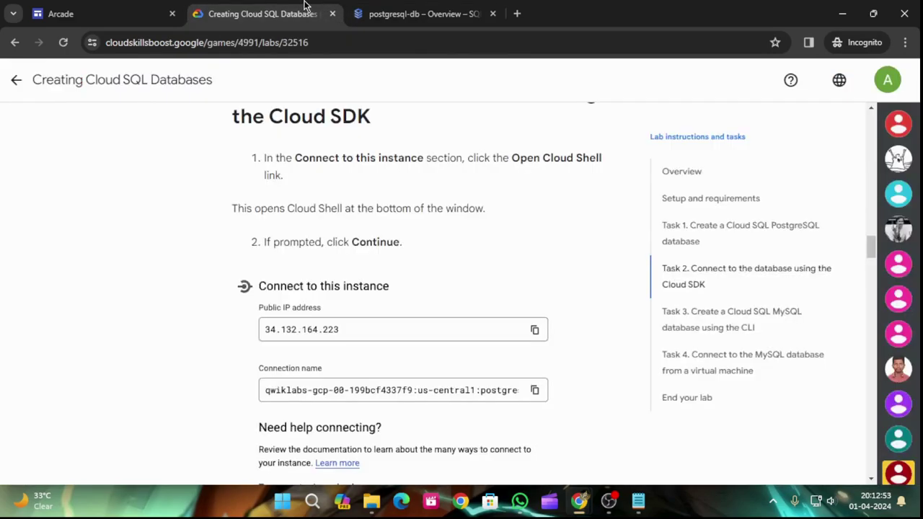
scroll(440, 382, "down", 4)
scroll(439, 385, "down", 3)
left_click(596, 292)
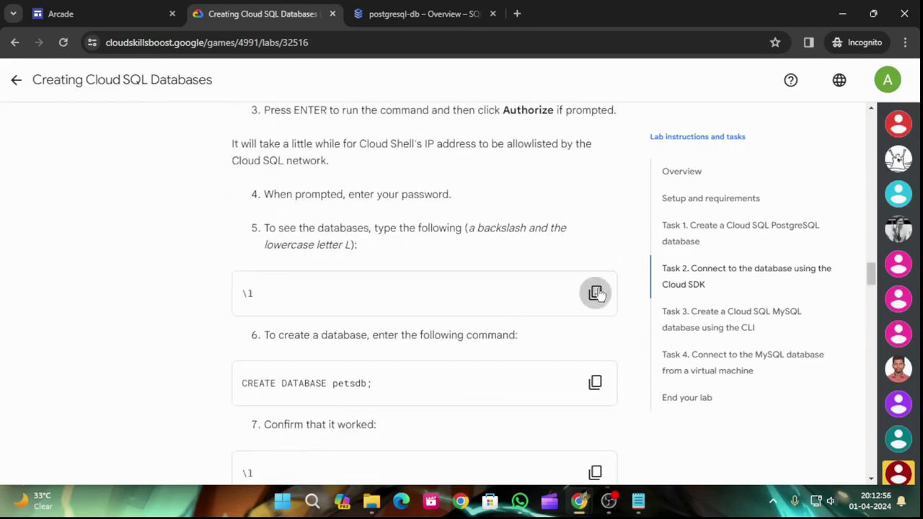
Shrink Cloud Shell back down to reveal the postgresql-db overview after the 409 error
left_click(444, 5)
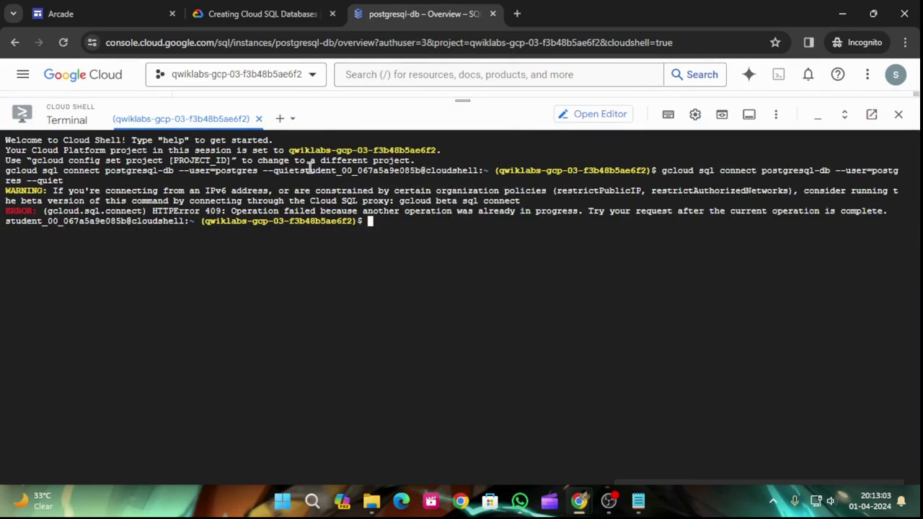
left_click_drag(505, 112, 570, 468)
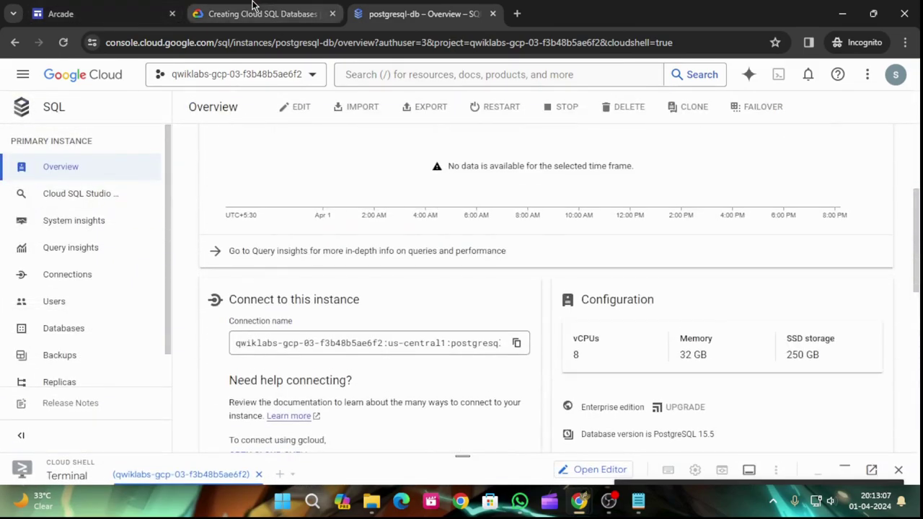
left_click(252, 13)
left_click(393, 13)
scroll(464, 318, "down", 3)
scroll(466, 317, "down", 2)
scroll(505, 315, "up", 8)
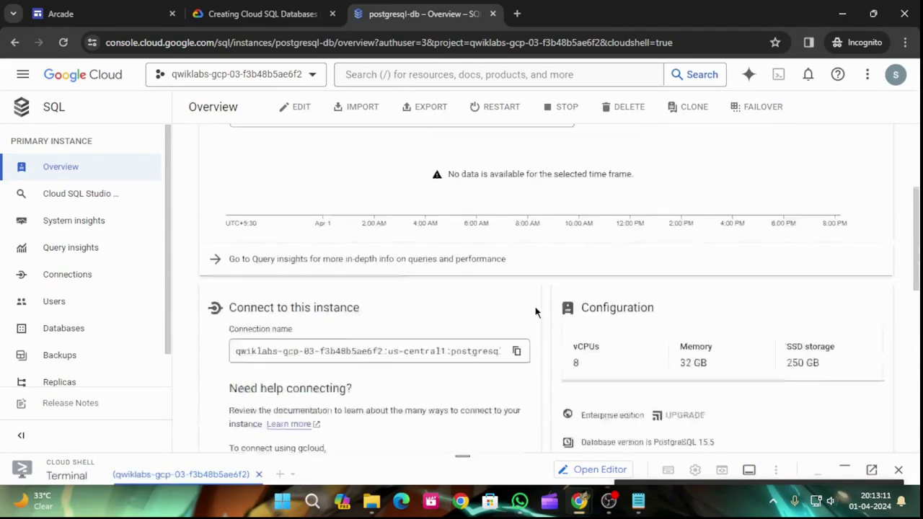
scroll(536, 317, "up", 2)
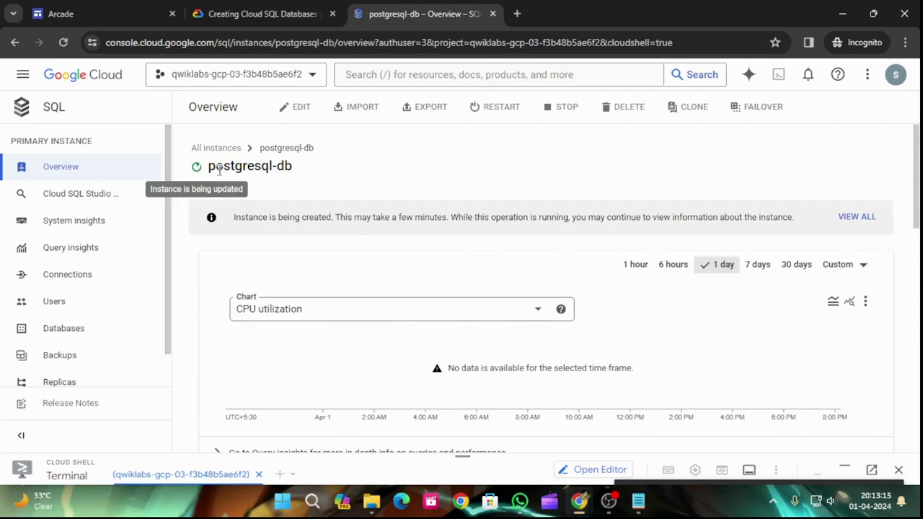
left_click(63, 43)
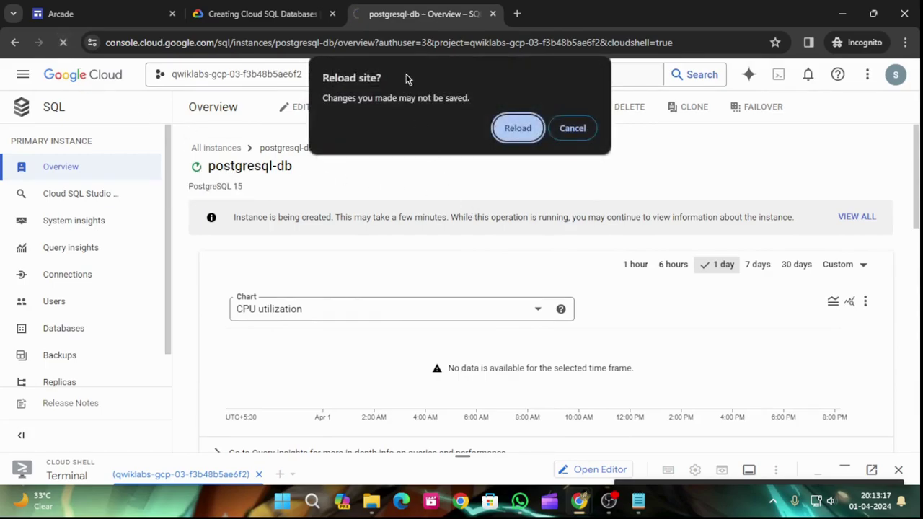
left_click(515, 128)
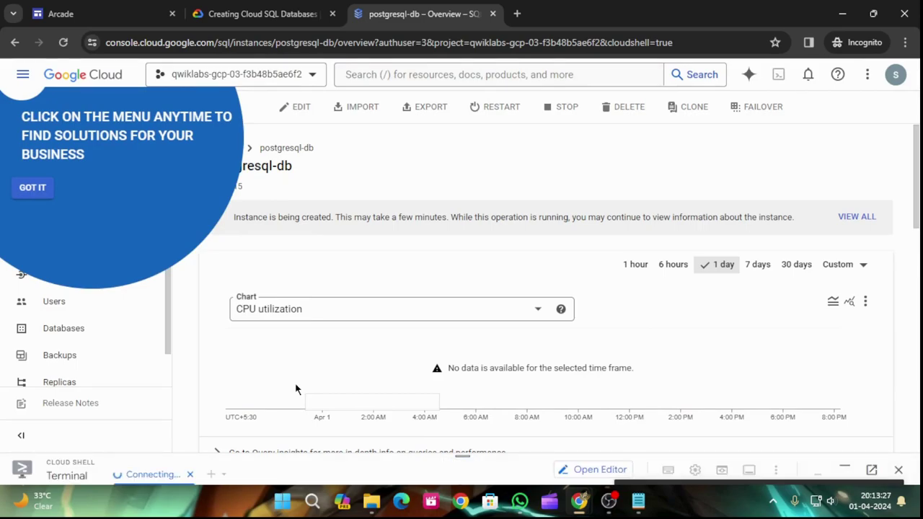
left_click(28, 199)
scroll(457, 365, "down", 6)
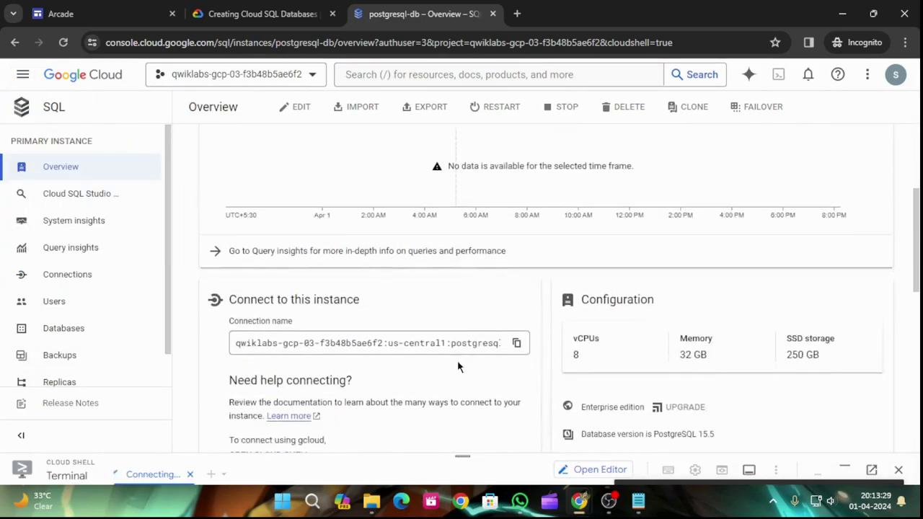
scroll(463, 369, "down", 3)
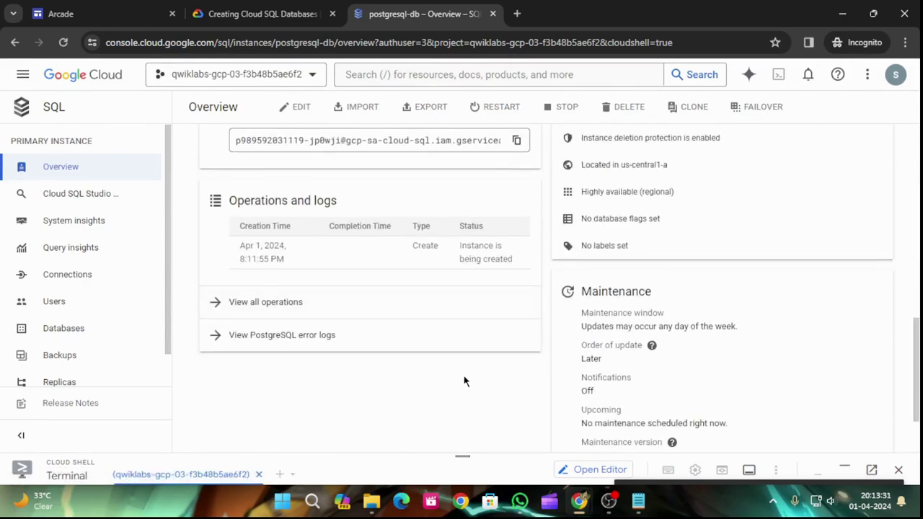
scroll(465, 382, "up", 4)
scroll(464, 388, "up", 1)
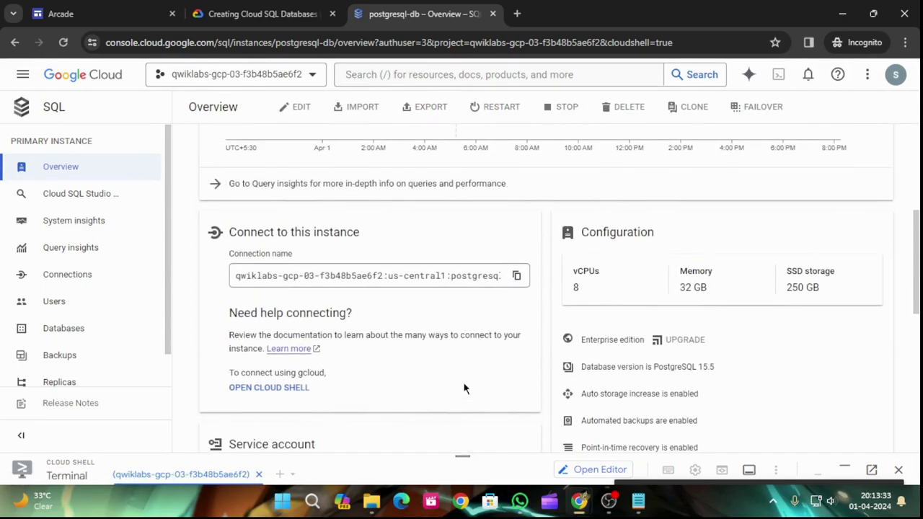
scroll(464, 389, "up", 4)
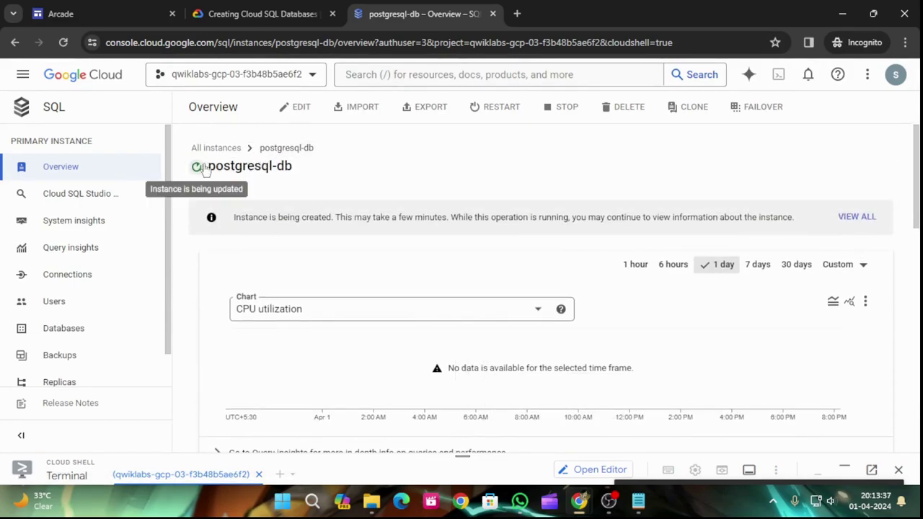
left_click(810, 75)
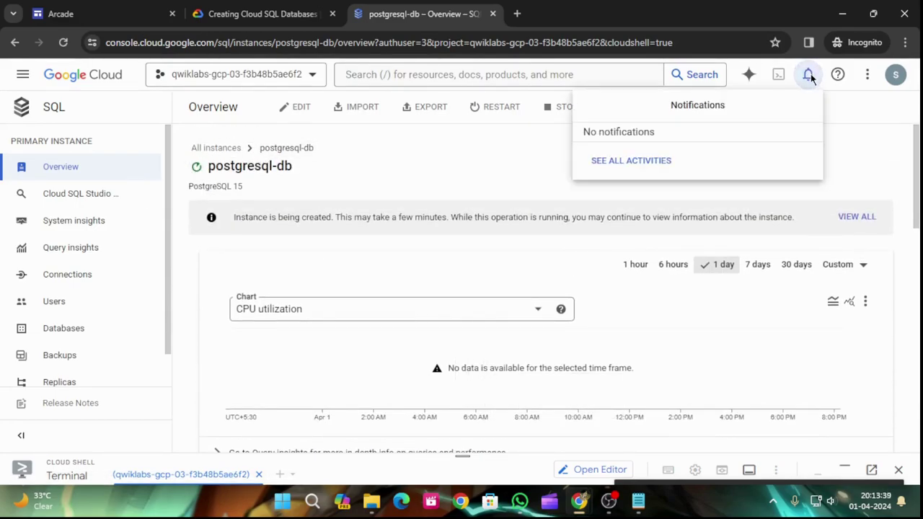
left_click(810, 75)
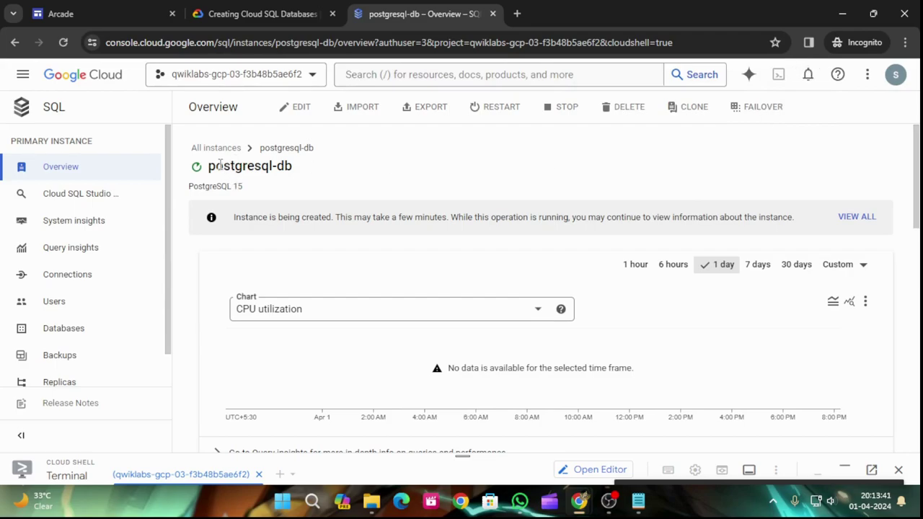
left_click(284, 148)
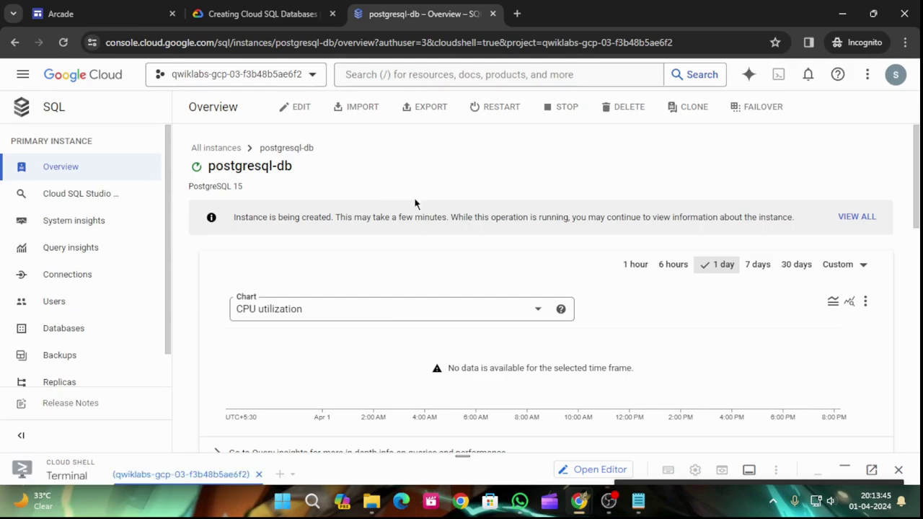
scroll(414, 258, "down", 10)
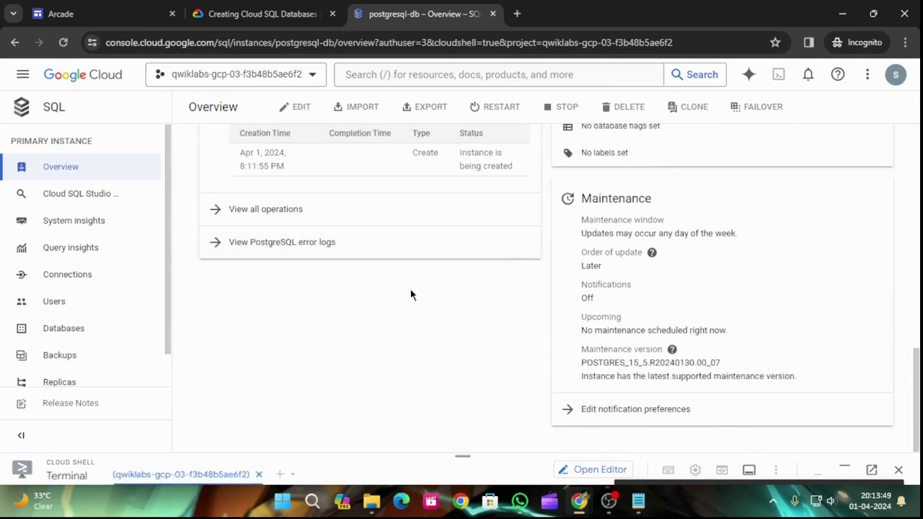
scroll(411, 294, "up", 10)
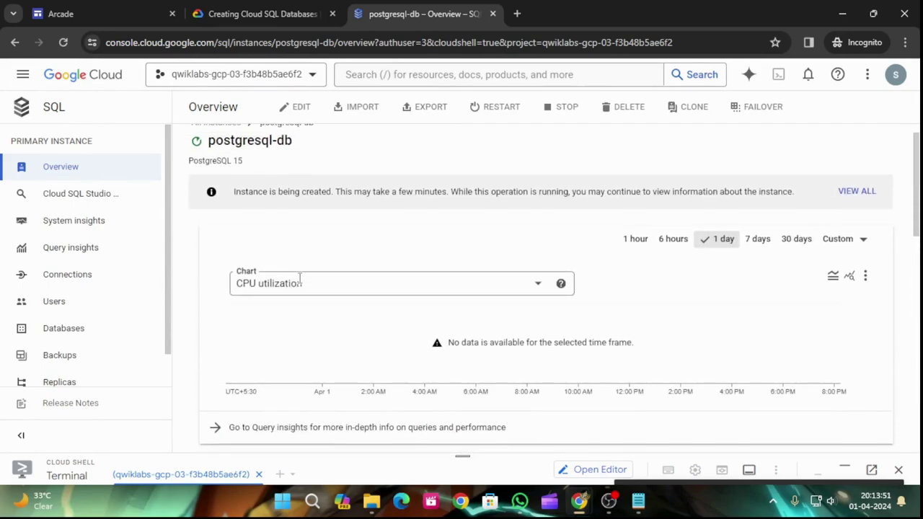
scroll(218, 163, "up", 1)
mouse_move(197, 168)
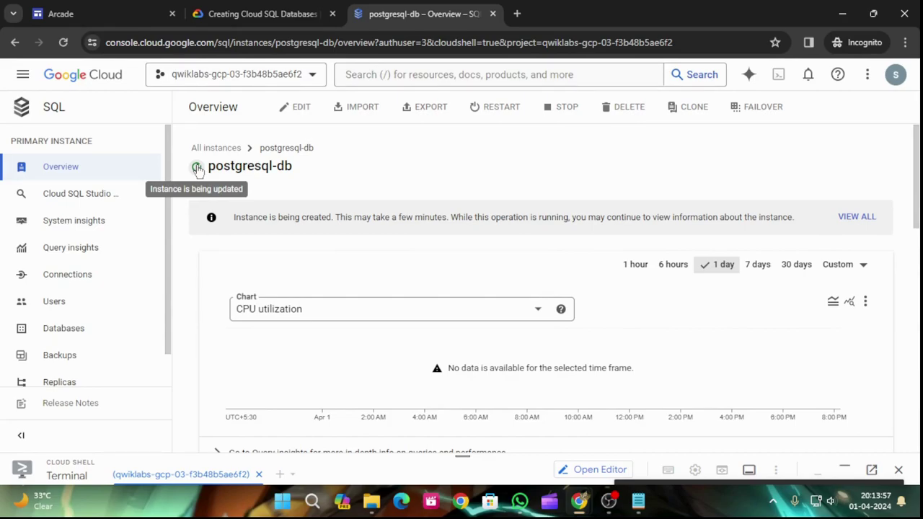
left_click(63, 48)
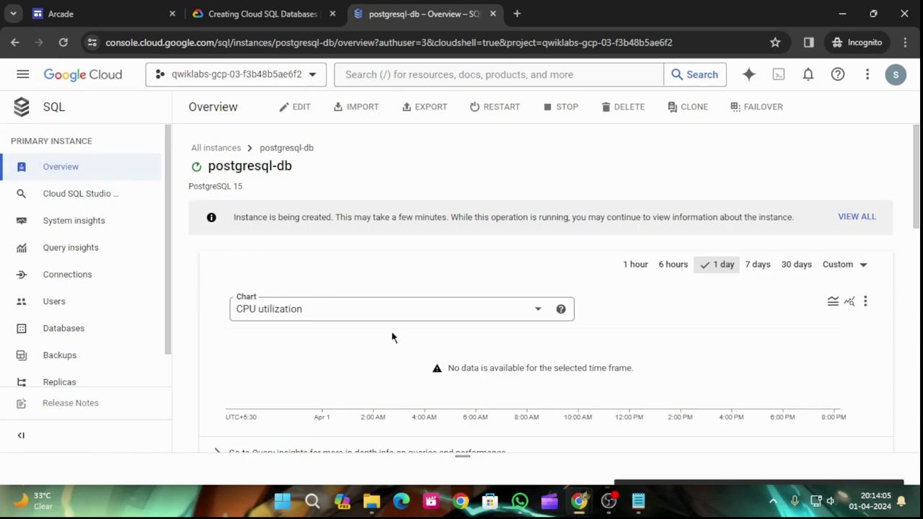
Lower the Cloud Shell terminal and reopen the postgresql-db instance overview
scroll(438, 353, "down", 10)
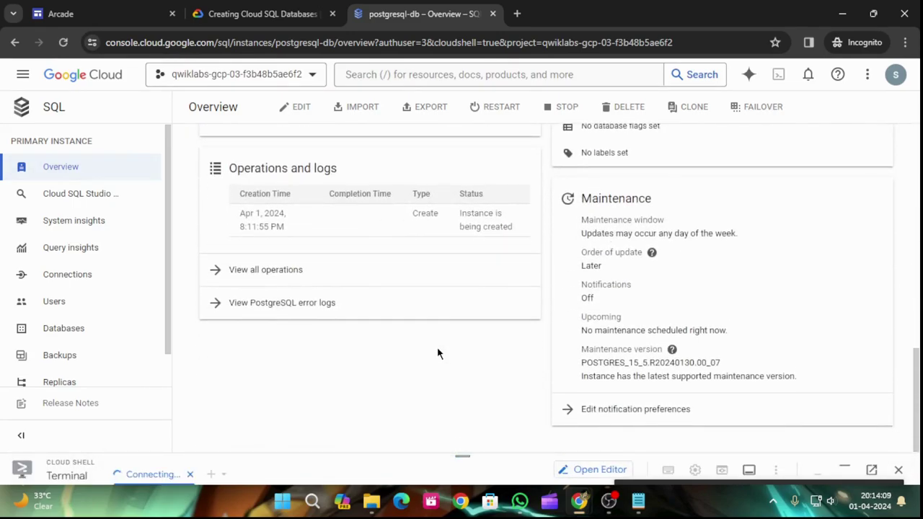
left_click(463, 457)
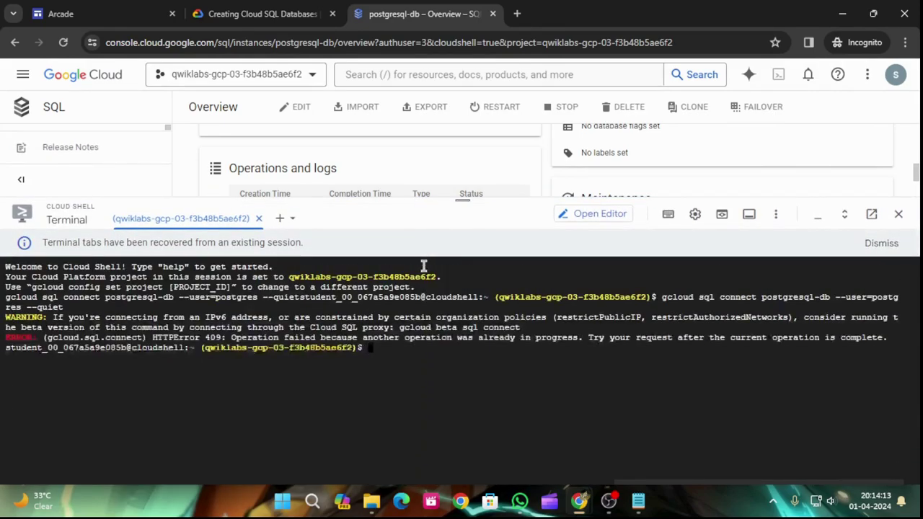
left_click_drag(464, 206, 505, 448)
scroll(342, 288, "up", 10)
scroll(342, 299, "up", 1)
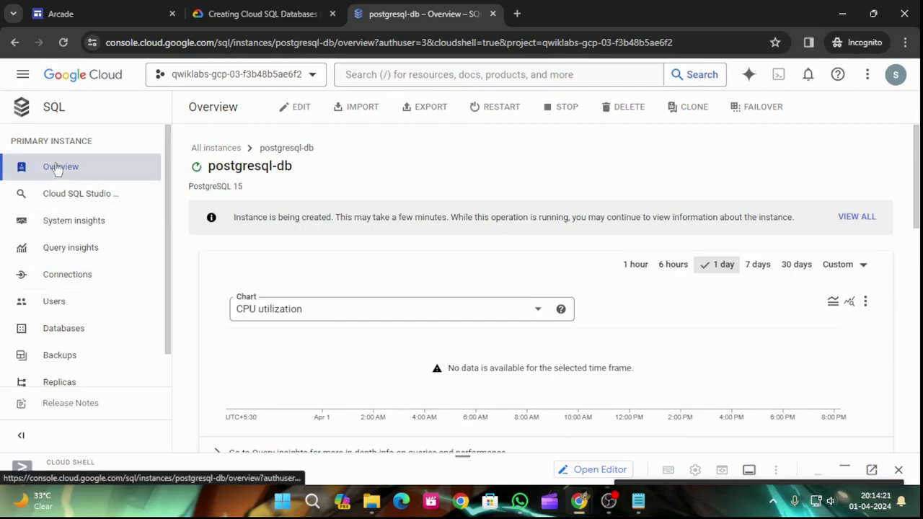
left_click(57, 168)
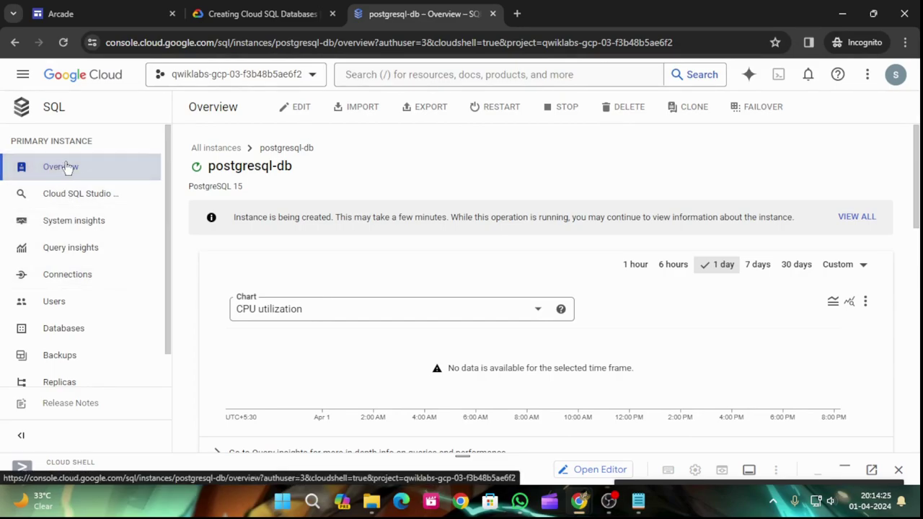
left_click(92, 173)
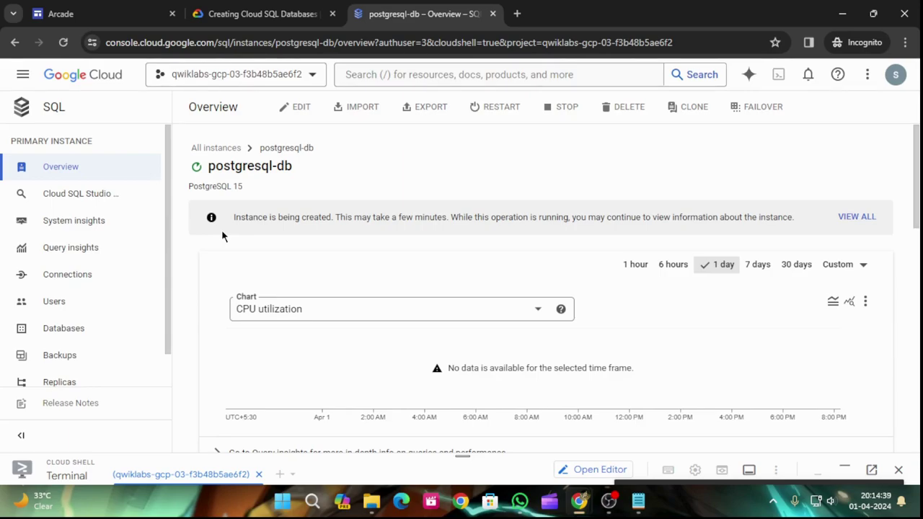
Read the instance-being-created notice and open the full operations log via VIEW ALL
left_click_drag(234, 217, 789, 219)
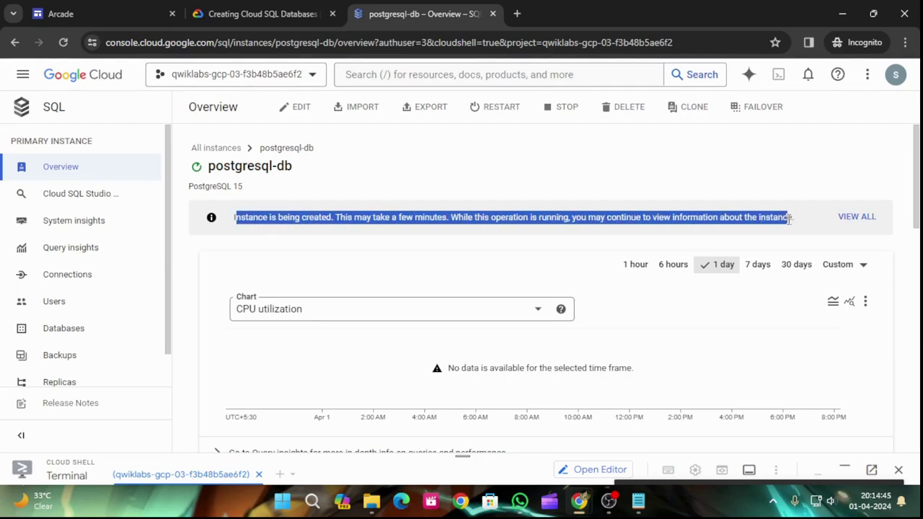
left_click_drag(790, 219, 803, 228)
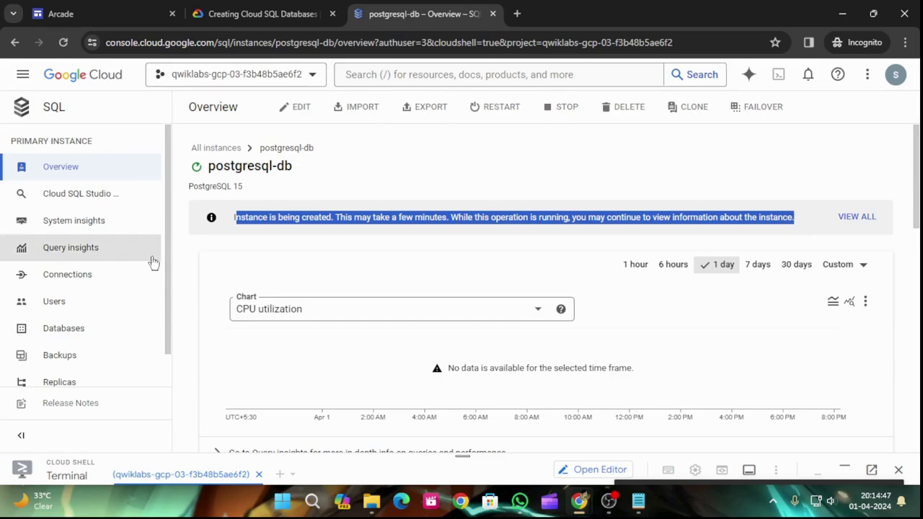
left_click(503, 241)
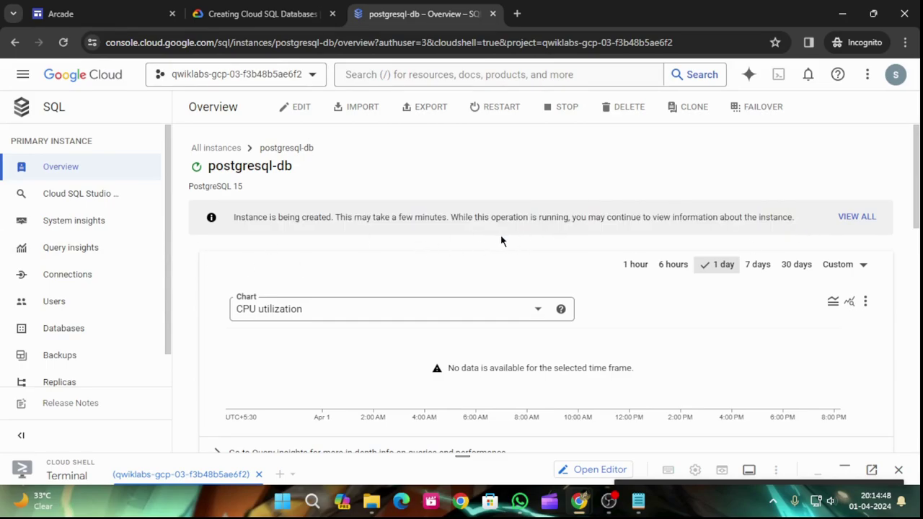
left_click(857, 218)
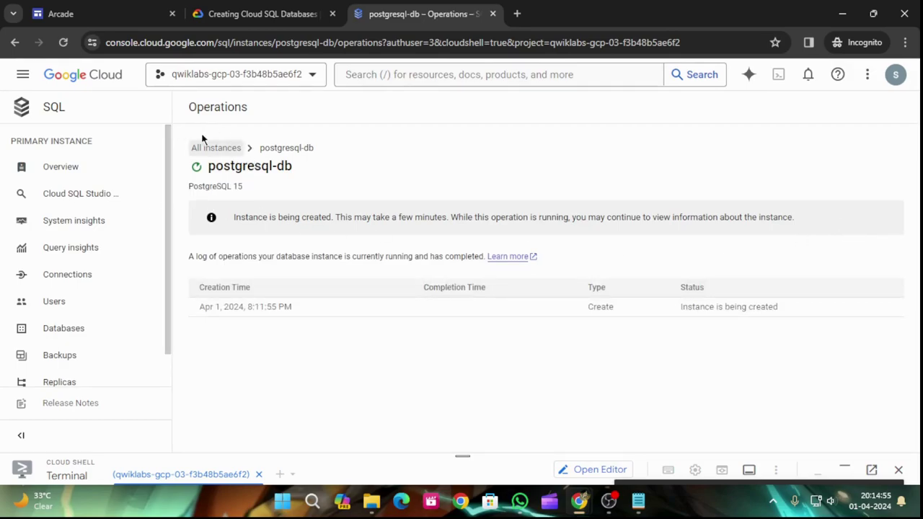
left_click(72, 49)
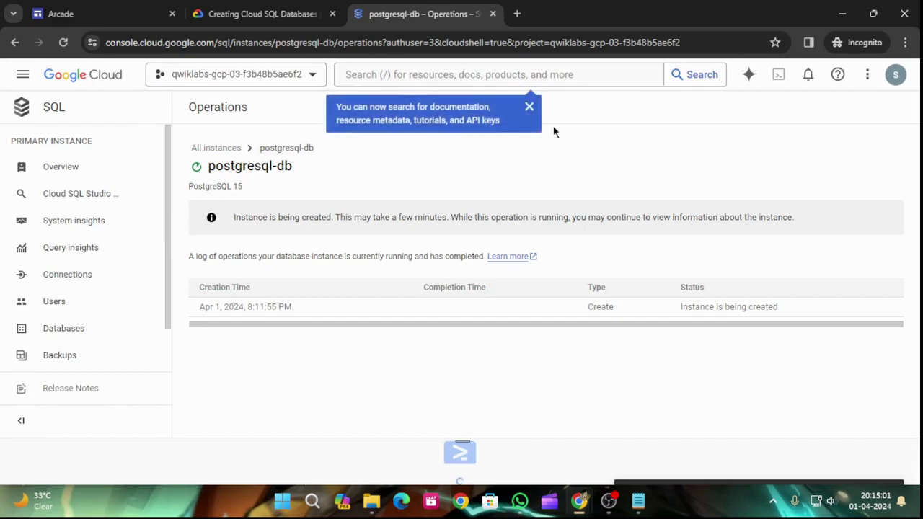
left_click(530, 106)
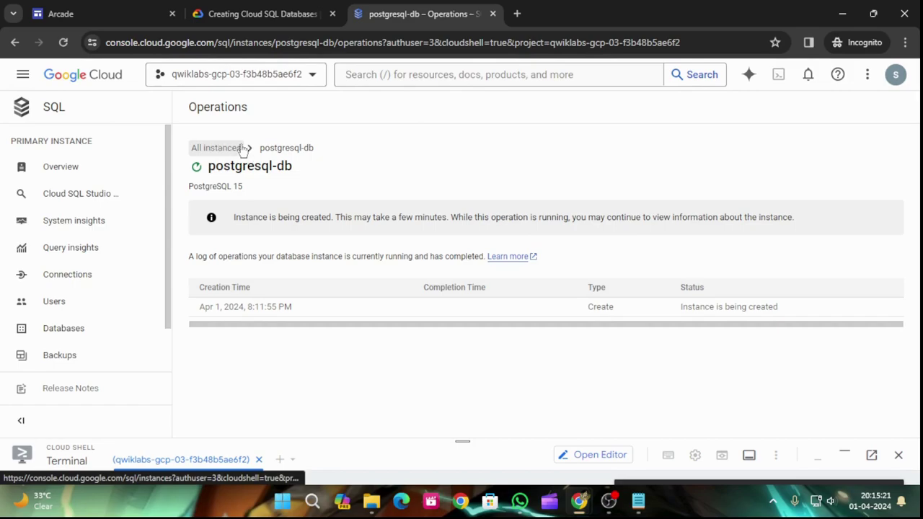
Go back to the postgresql-db overview and scan its status
left_click(280, 149)
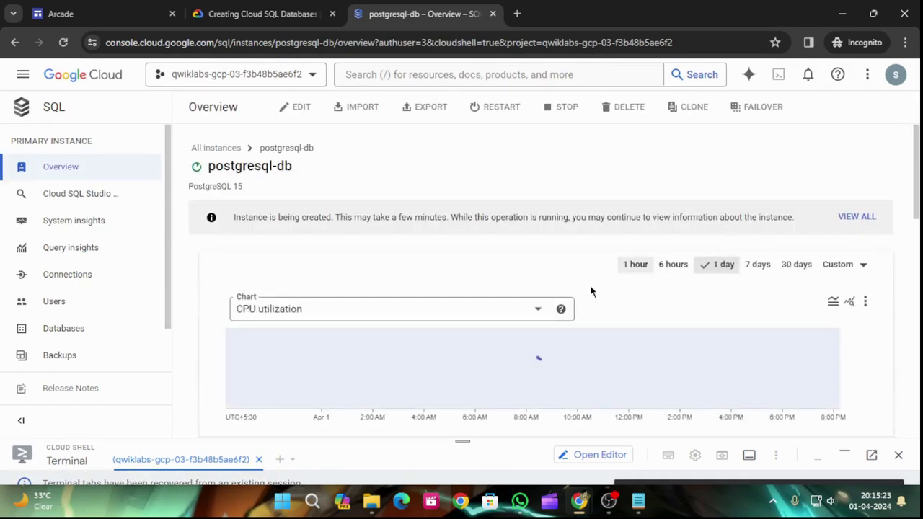
scroll(612, 282, "down", 3)
scroll(649, 289, "up", 3)
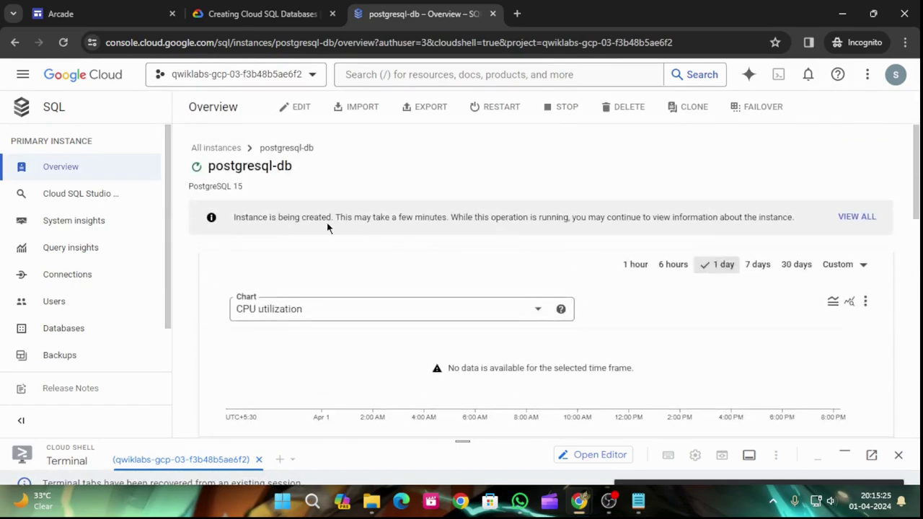
scroll(525, 276, "down", 5)
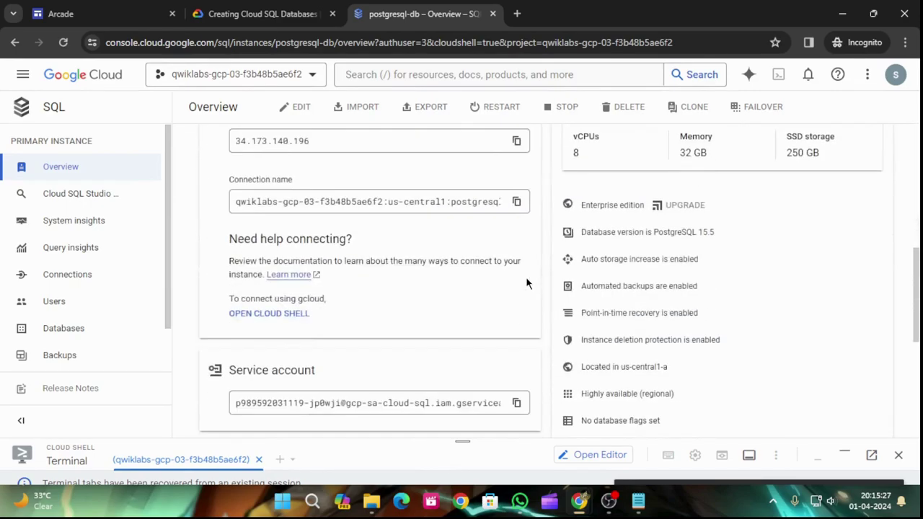
scroll(778, 325, "up", 2)
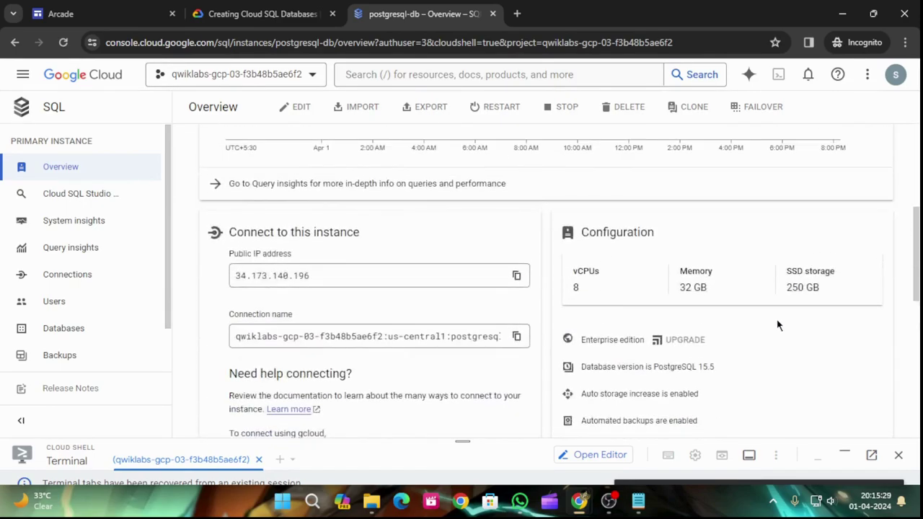
scroll(777, 326, "up", 2)
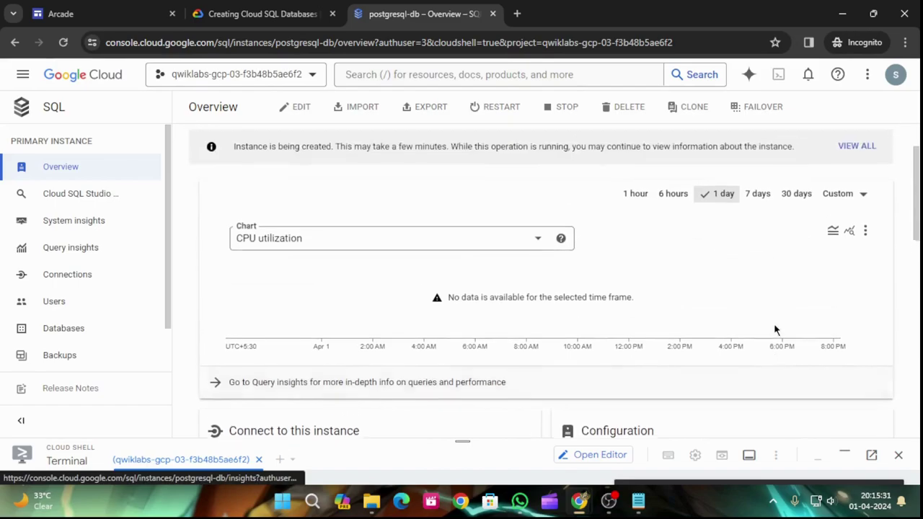
scroll(775, 330, "up", 1)
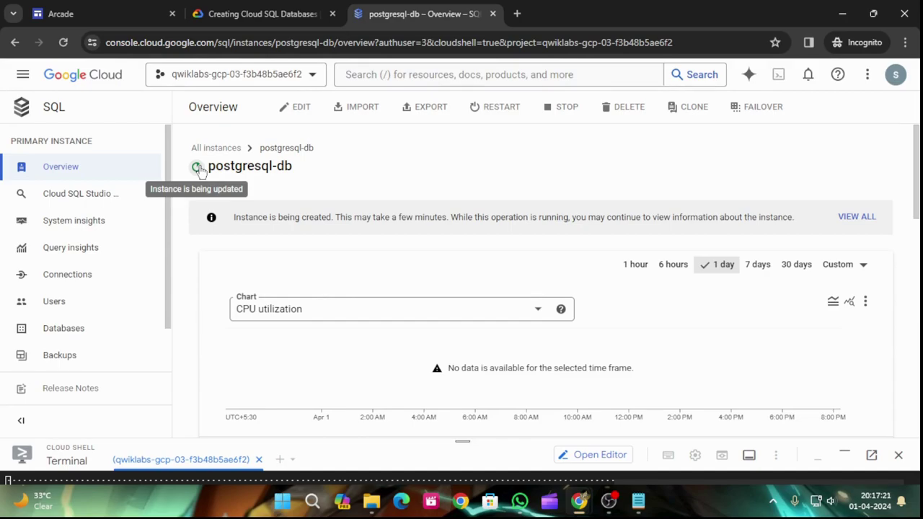
Reload the overview to refresh the instance status and enlarge the Cloud Shell terminal
left_click(63, 44)
left_click(64, 44)
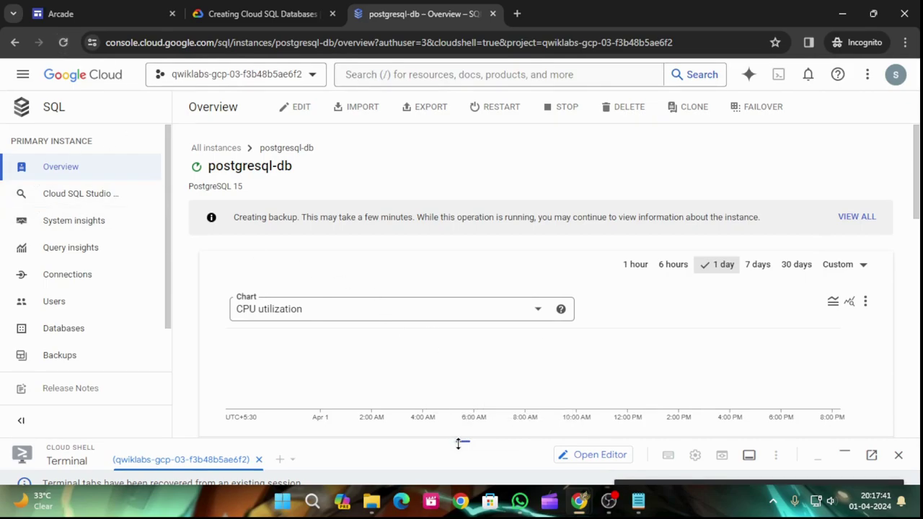
left_click_drag(455, 441, 453, 340)
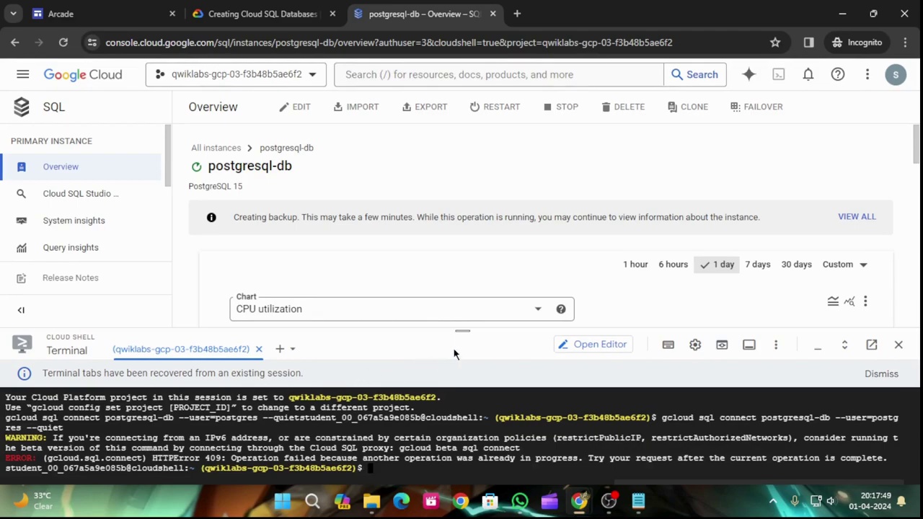
Reload the postgresql-db overview and lower Cloud Shell to check whether the instance is ready
left_click(63, 47)
left_click_drag(477, 332, 497, 454)
scroll(406, 359, "down", 4)
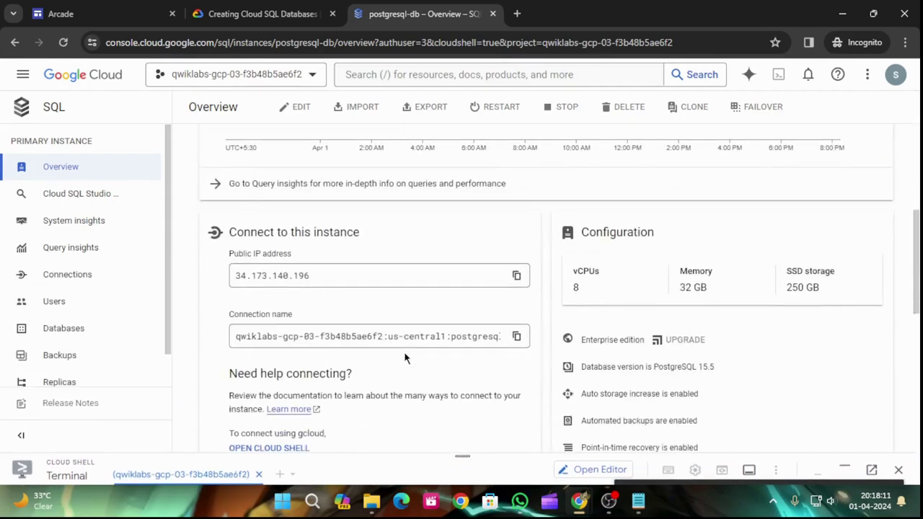
scroll(406, 358, "down", 7)
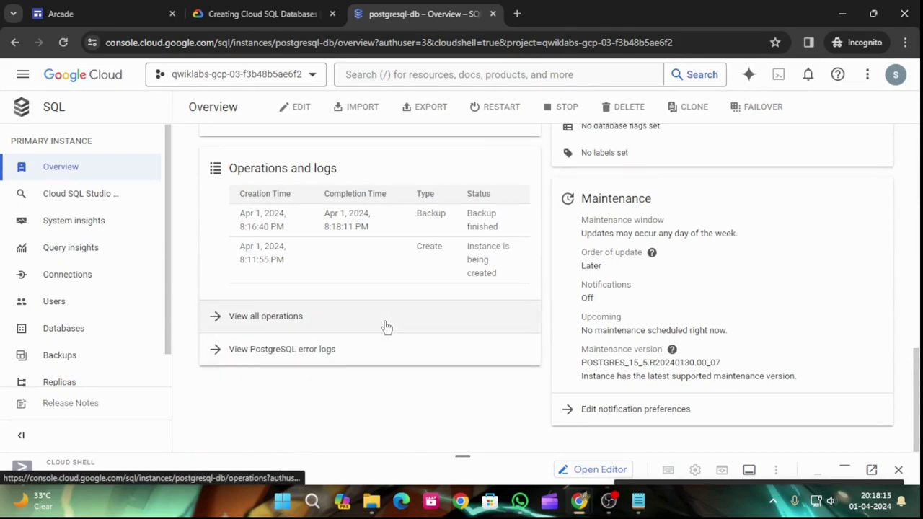
scroll(334, 266, "up", 10)
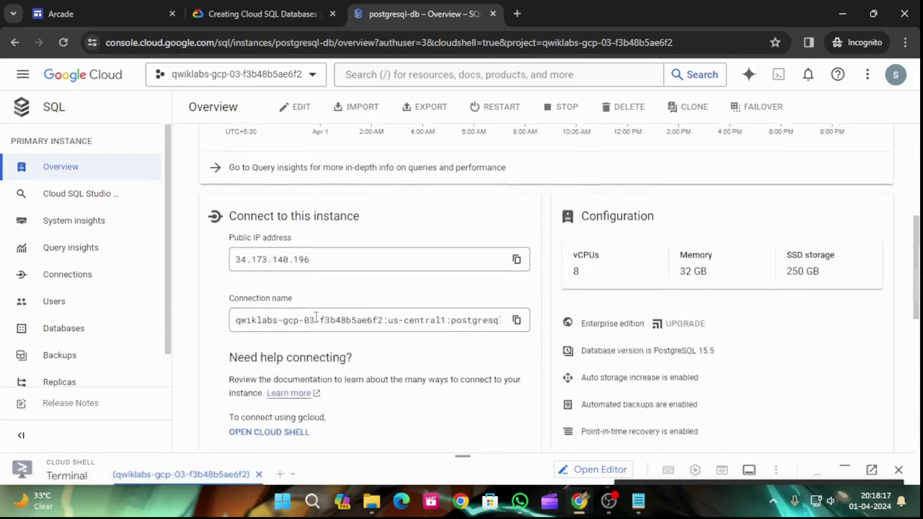
Check the lab note about the 5-10 minute wait for instance creation
left_click(260, 13)
scroll(360, 366, "up", 5)
scroll(360, 366, "up", 15)
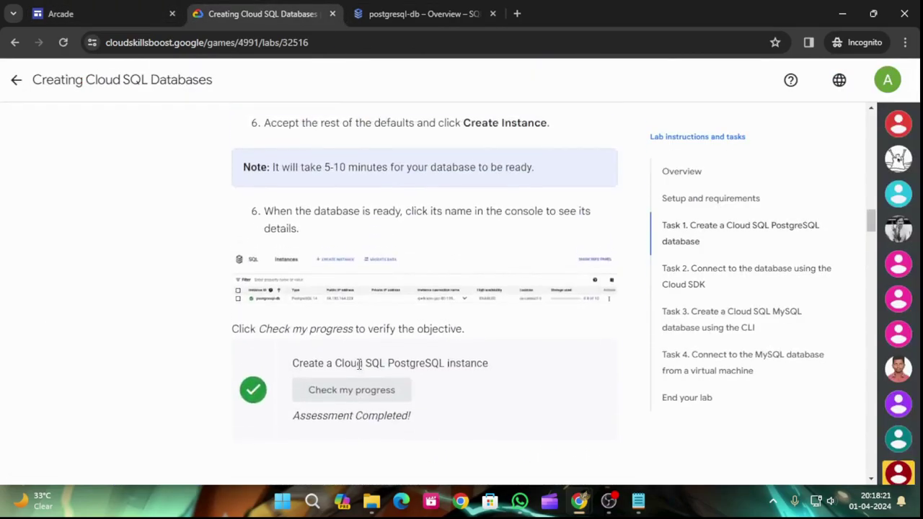
left_click_drag(270, 304, 548, 285)
scroll(382, 337, "down", 5)
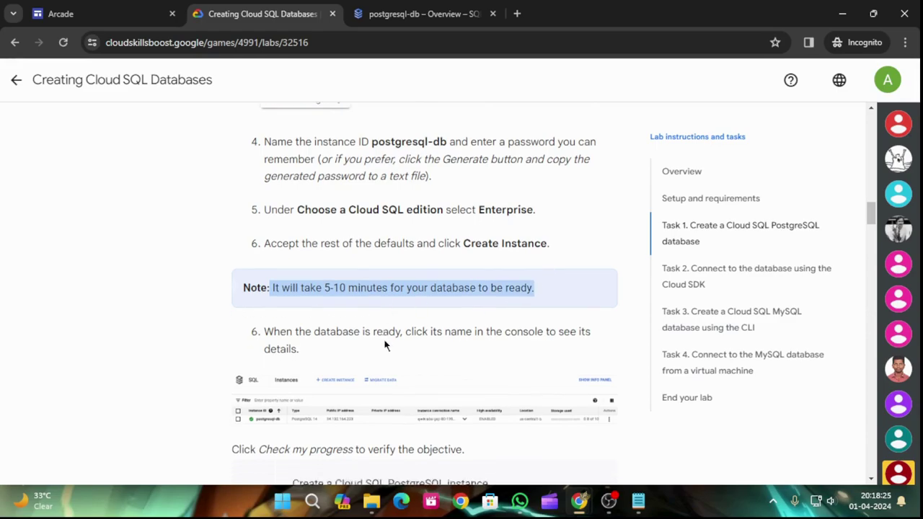
scroll(362, 364, "down", 3)
Back on the overview, scroll to Need help connecting and open Cloud Shell
left_click(391, 15)
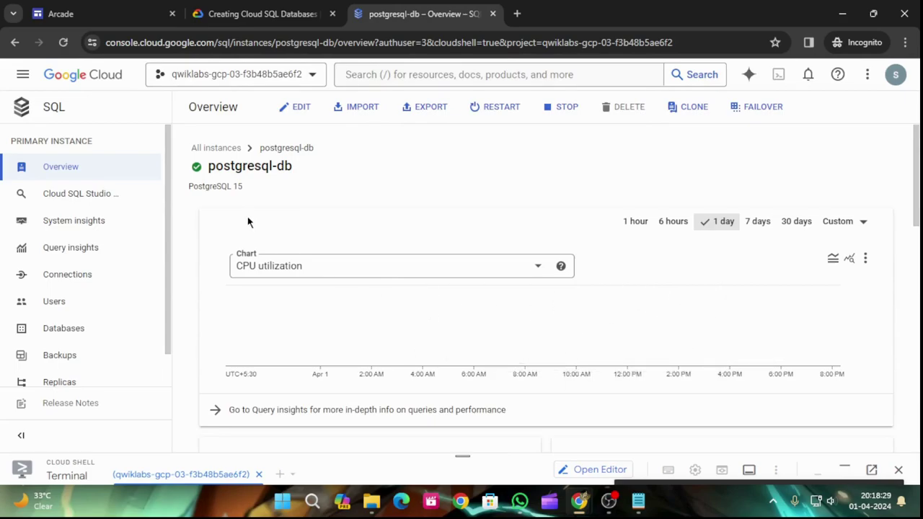
scroll(397, 299, "down", 2)
scroll(408, 314, "down", 3)
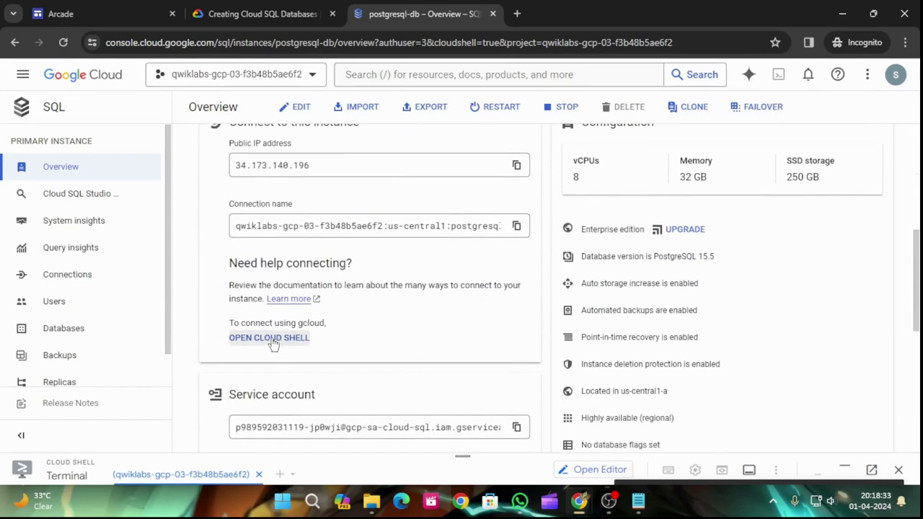
left_click(268, 337)
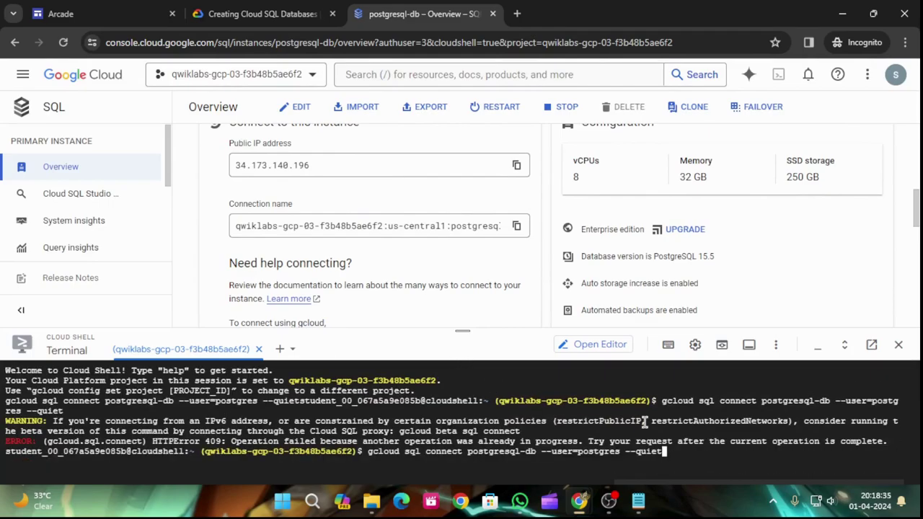
Run the gcloud connect command, expand the terminal, and copy \l from the lab
key("Return")
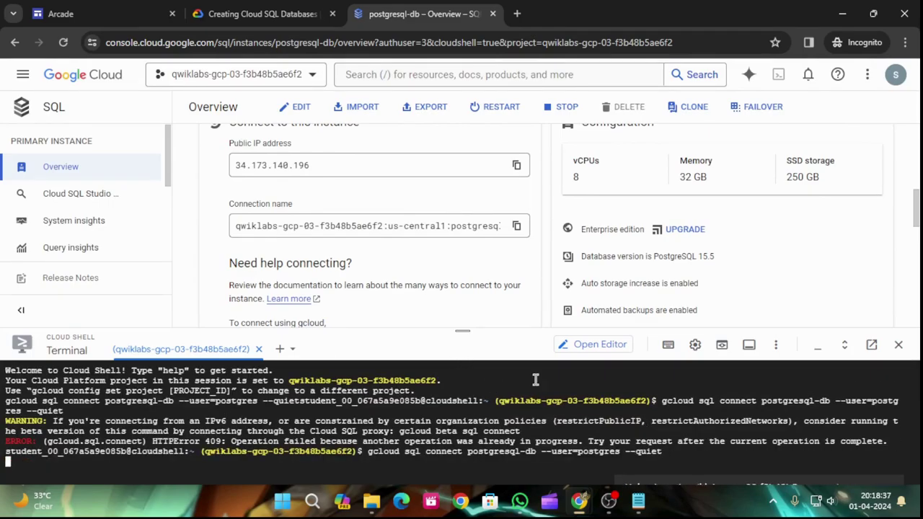
left_click_drag(459, 333, 447, 94)
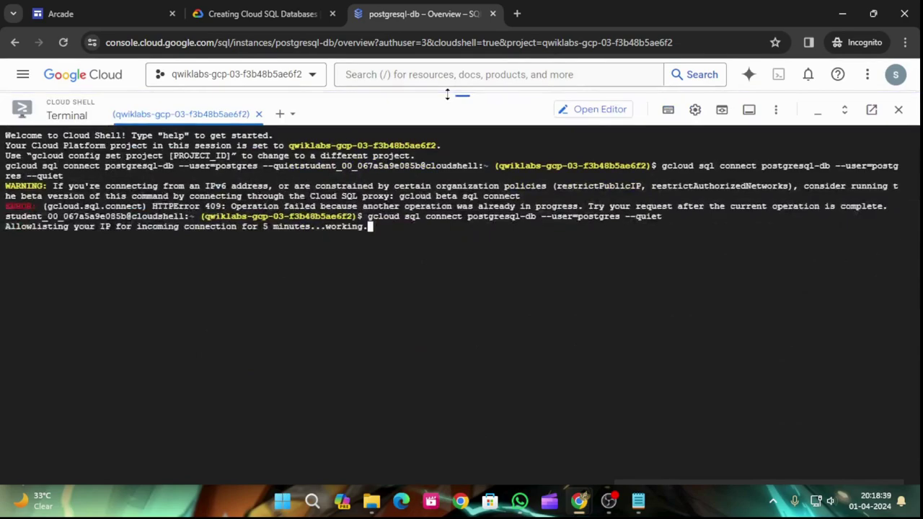
left_click(260, 14)
scroll(528, 362, "down", 5)
scroll(530, 364, "down", 4)
left_click(596, 225)
left_click(419, 14)
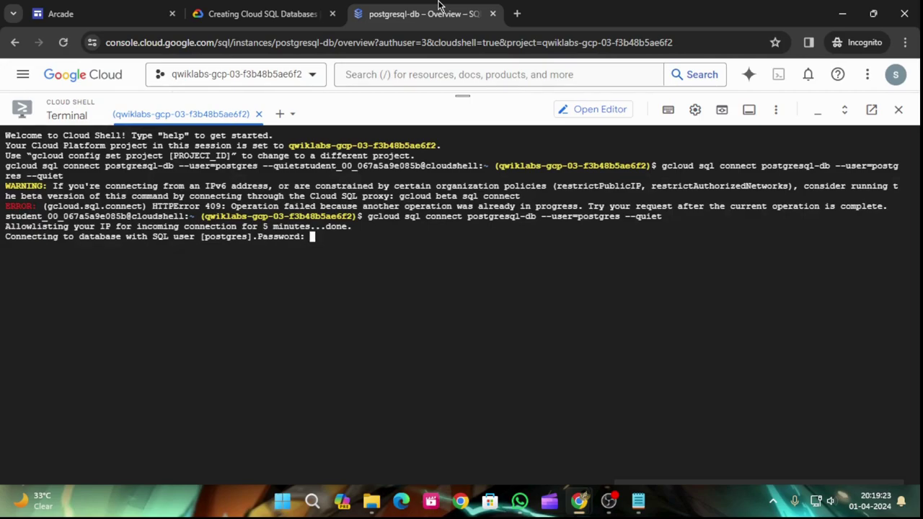
Paste the database password from the notes to reach the postgres=> prompt
left_click(639, 503)
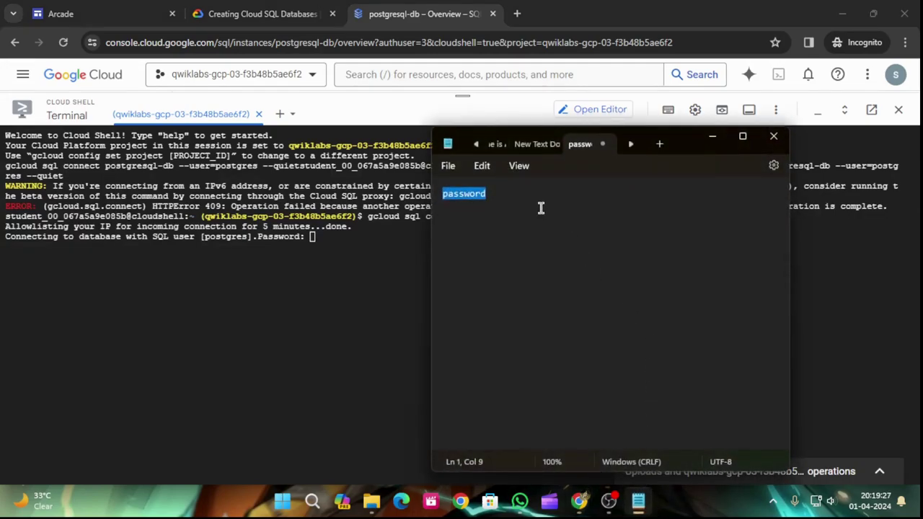
left_click(333, 234)
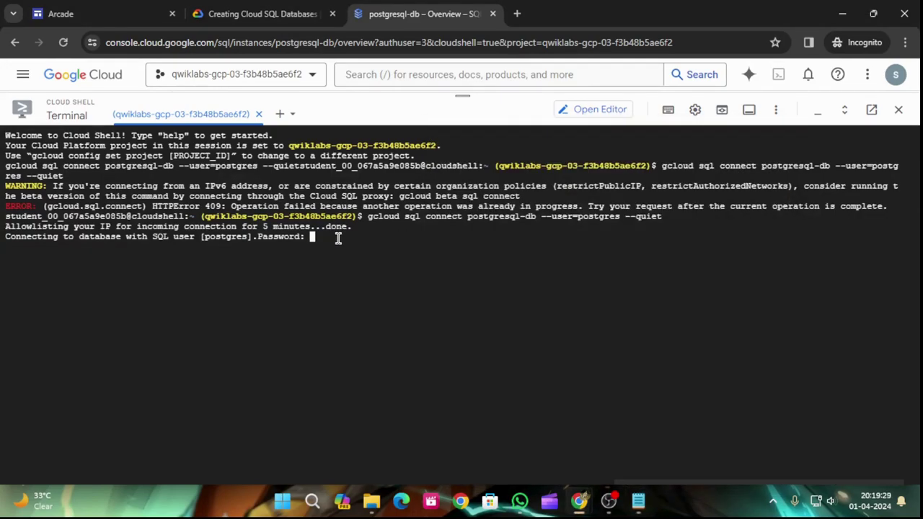
key("Return")
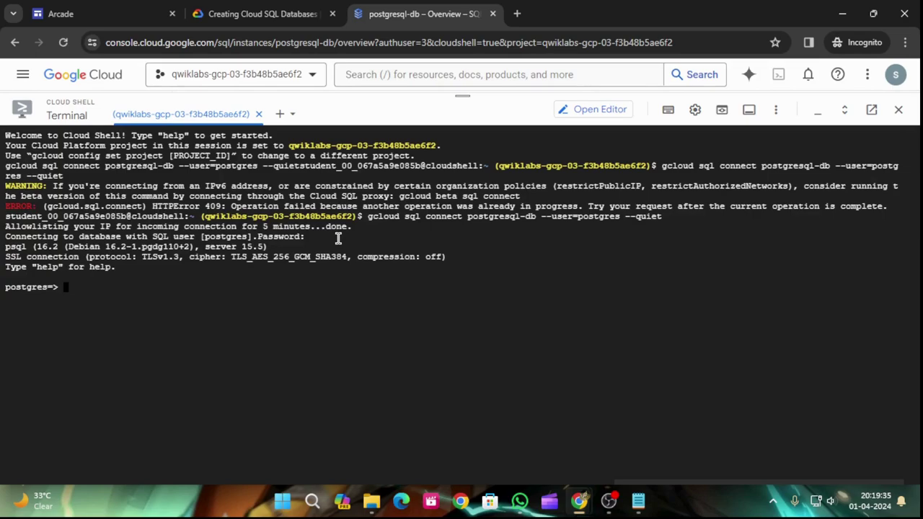
left_click(259, 14)
Run \l in psql to list the databases on postgresql-db
left_click(595, 225)
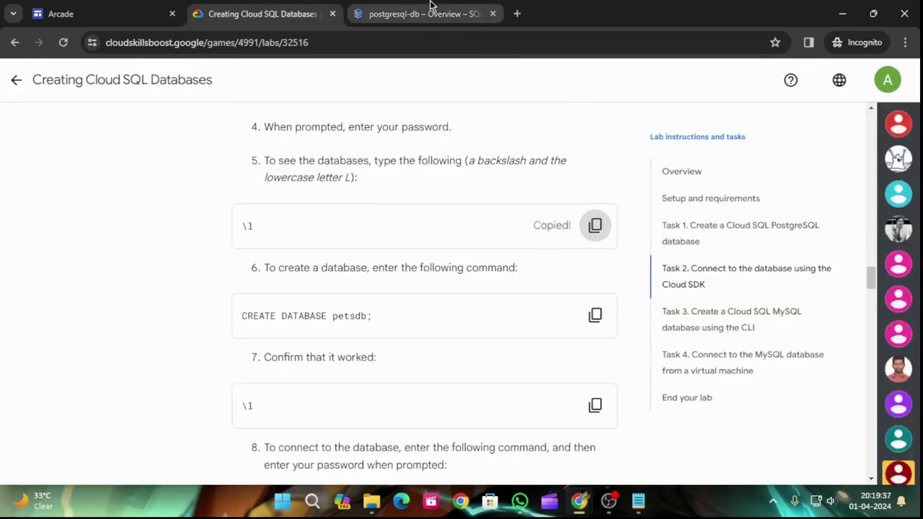
left_click(425, 14)
key("ctrl+v")
key("Return")
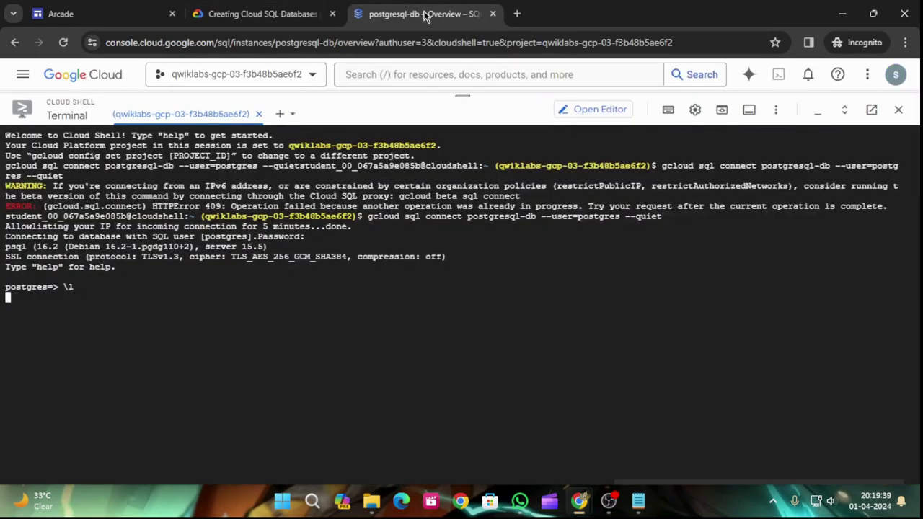
Run CREATE DATABASE petsdb; to create the petsdb database
left_click(260, 13)
scroll(454, 328, "down", 1)
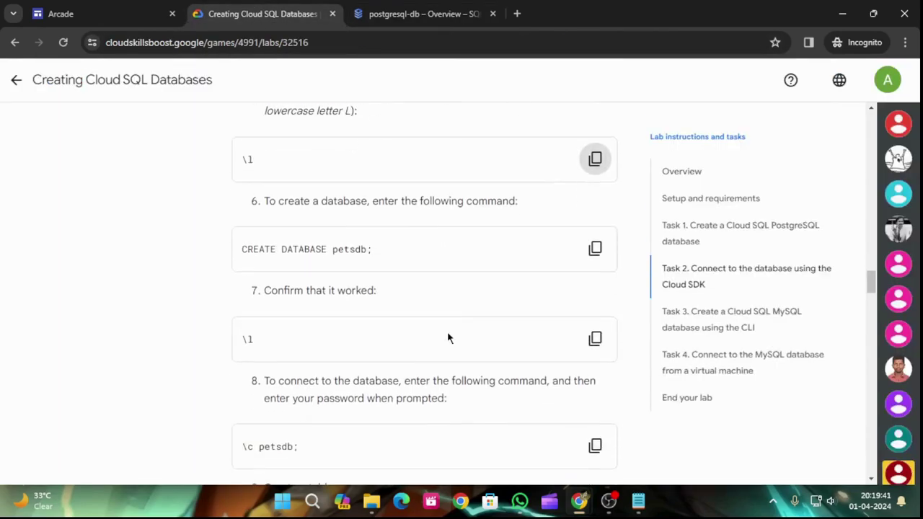
left_click(595, 251)
left_click(417, 9)
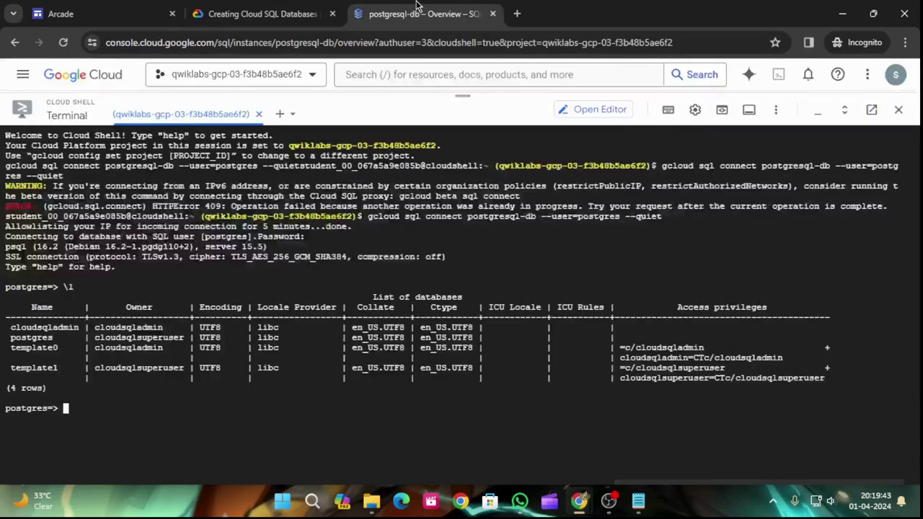
key("ctrl+v")
key("Return")
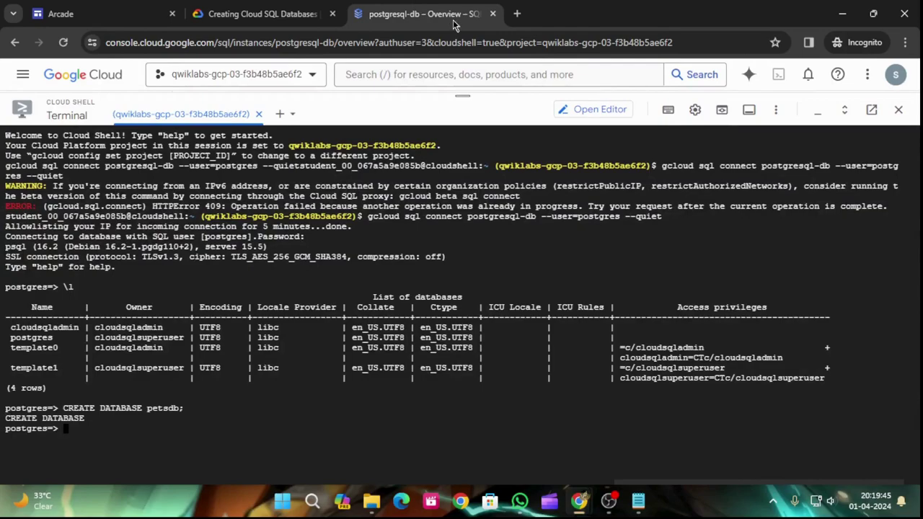
Run \l again to confirm petsdb appears among the databases
left_click(297, 11)
scroll(569, 274, "down", 2)
left_click(595, 204)
left_click(430, 9)
key("ctrl+v")
key("Return")
Run \c petsdb; to start connecting to petsdb, reaching the password prompt
left_click(263, 13)
scroll(507, 266, "down", 1)
left_click(593, 243)
left_click(399, 9)
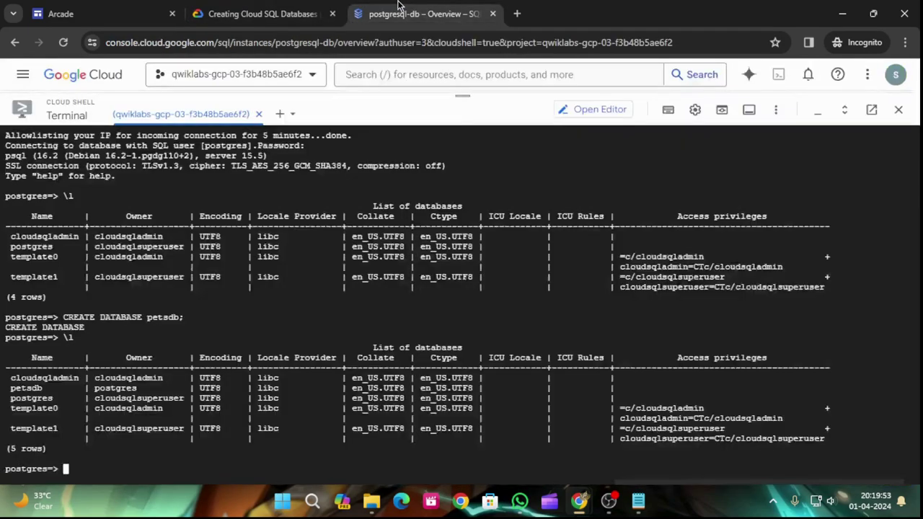
key("ctrl+v")
key("Return")
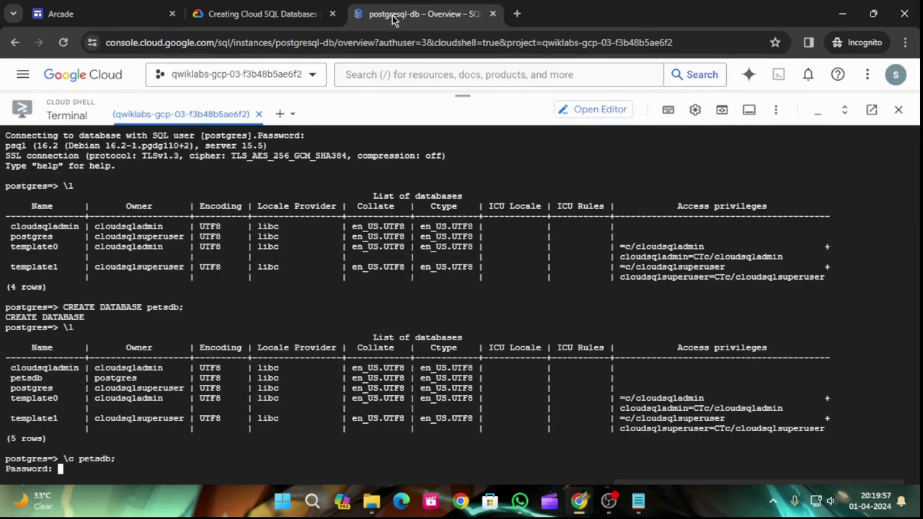
left_click(246, 14)
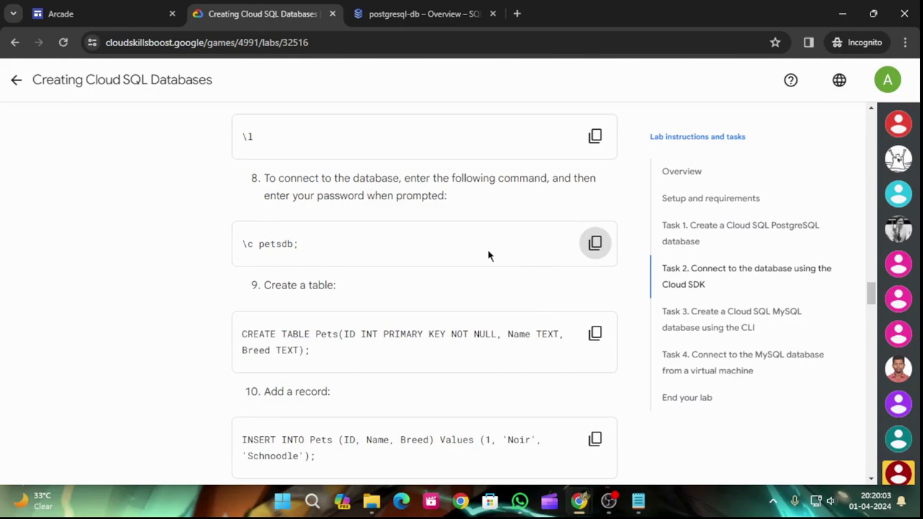
Enter the database password from the notes to connect to petsdb
left_click(638, 501)
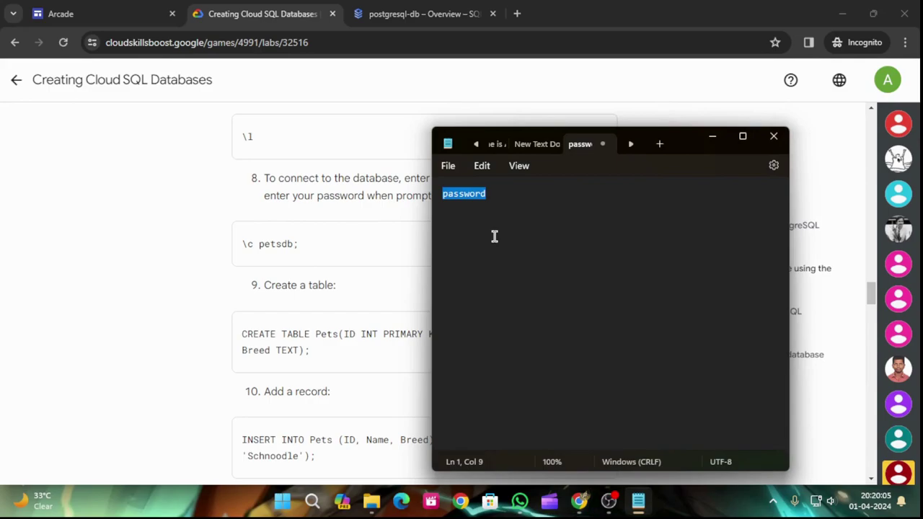
left_click(408, 13)
key("ctrl+v")
key("Return")
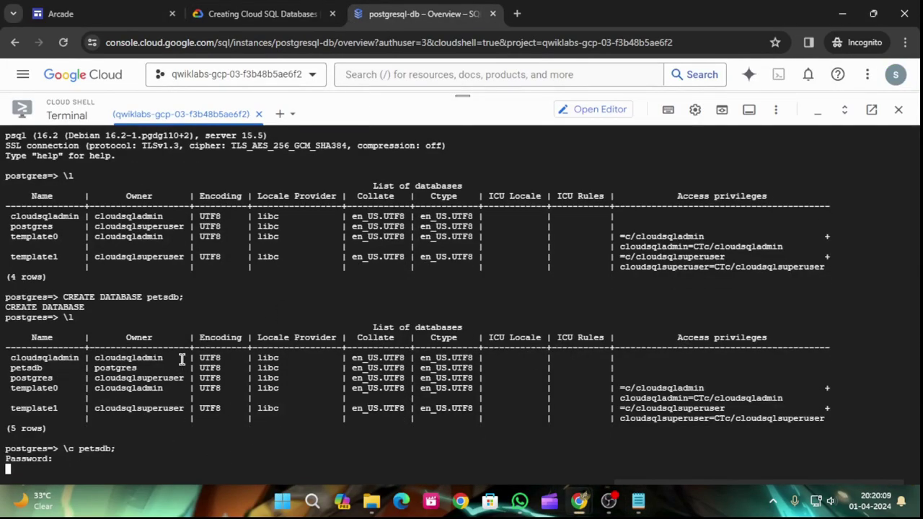
Create the Pets table in petsdb with the lab's CREATE TABLE command
left_click(263, 16)
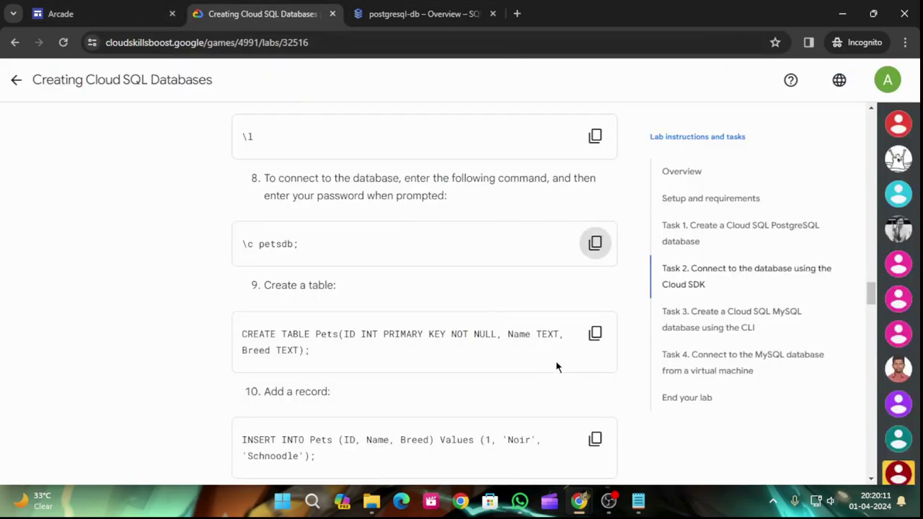
scroll(556, 368, "down", 2)
left_click(595, 197)
left_click(417, 14)
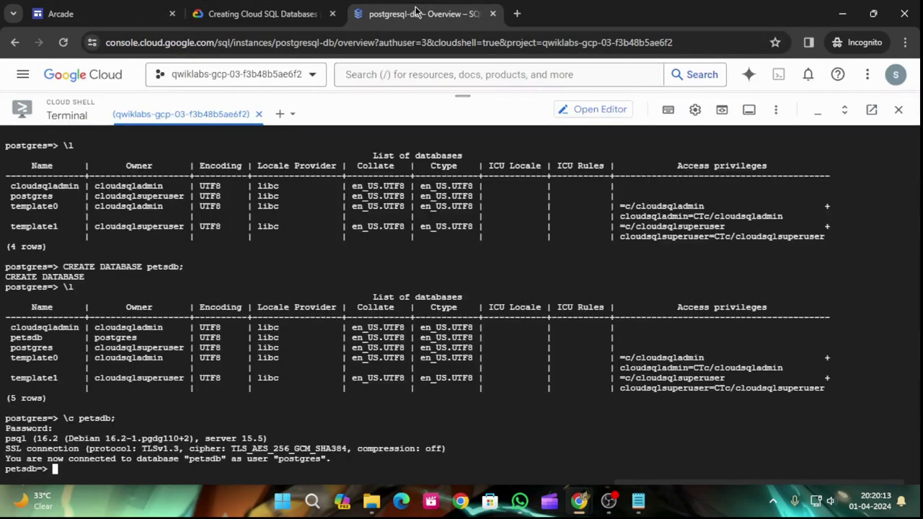
key("ctrl+v")
key("Return")
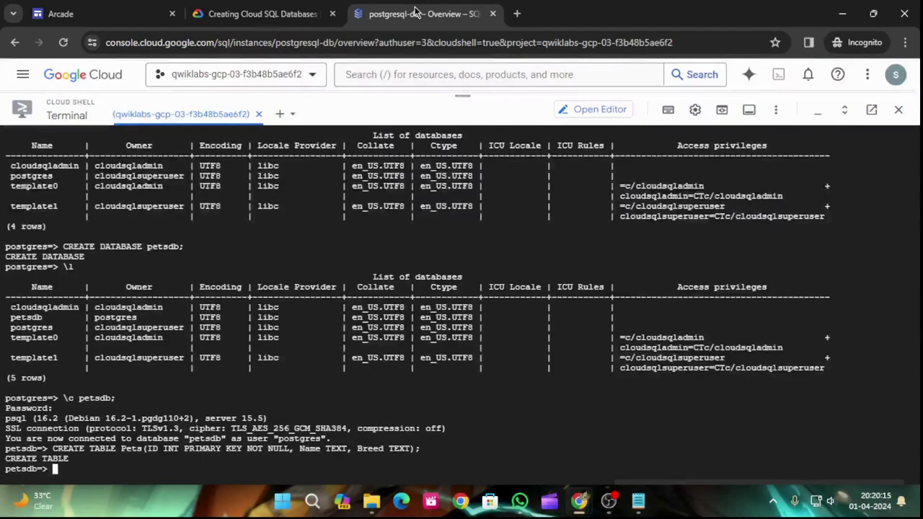
Insert the record (1, Noir, Schnoodle) into the Pets table
left_click(263, 13)
scroll(511, 274, "down", 2)
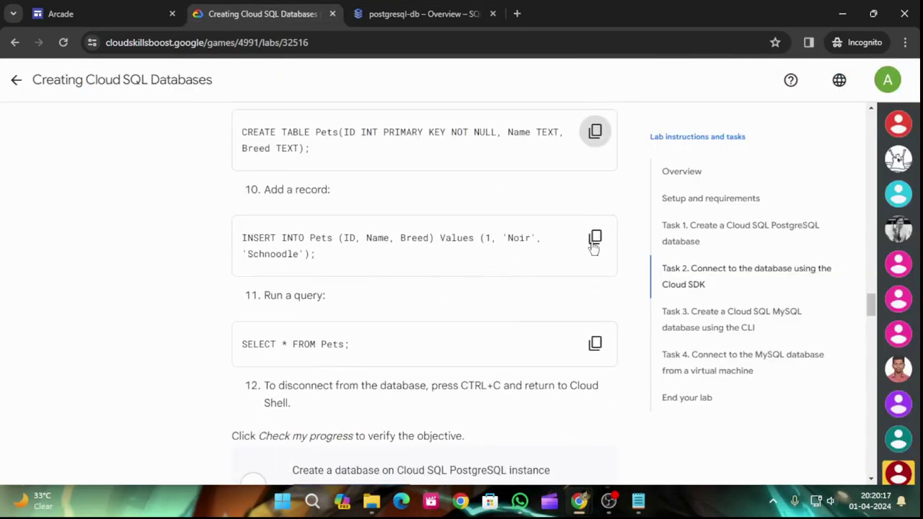
left_click(593, 241)
left_click(425, 7)
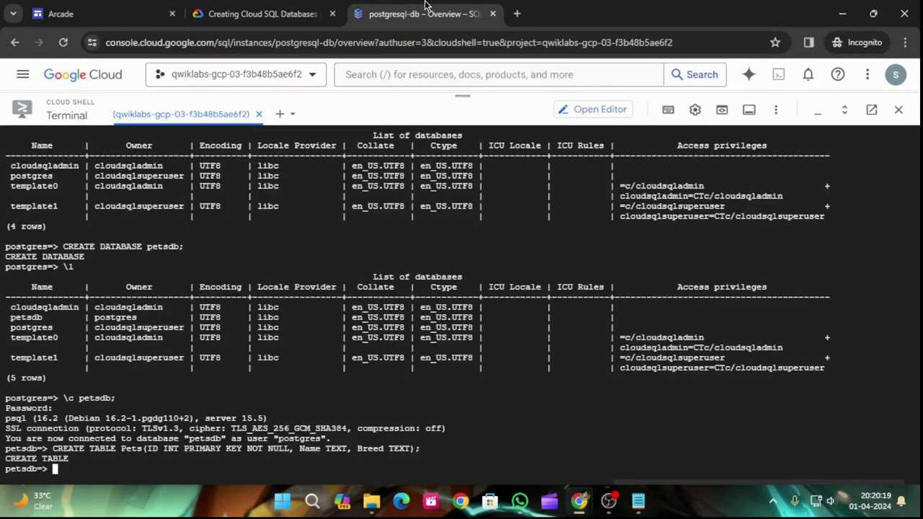
key("ctrl+v")
key("Return")
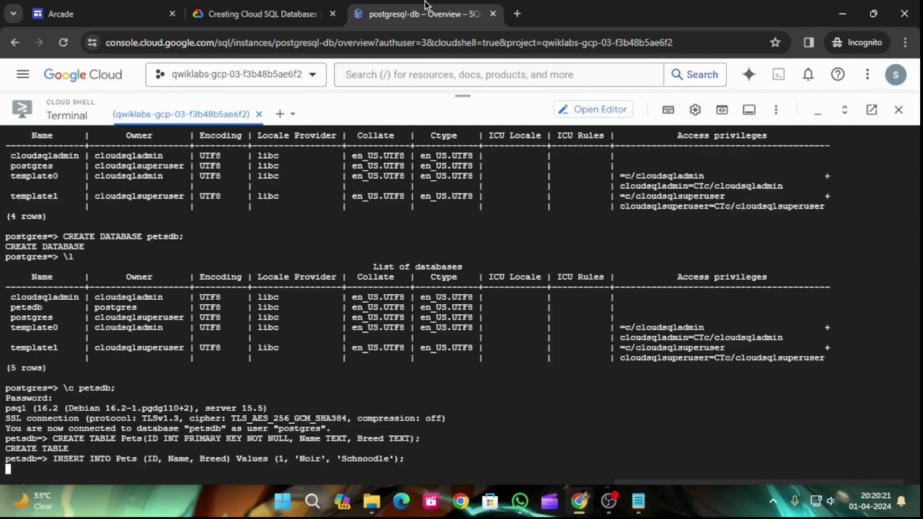
Run SELECT * FROM Pets; to show the Noir/Schnoodle row
left_click(243, 14)
scroll(487, 271, "down", 1)
left_click(594, 277)
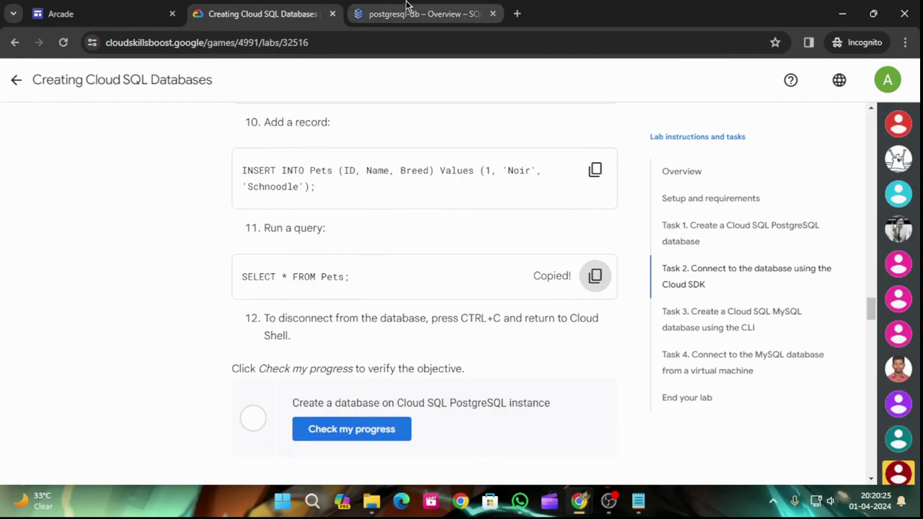
left_click(406, 6)
key("ctrl+v")
key("Return")
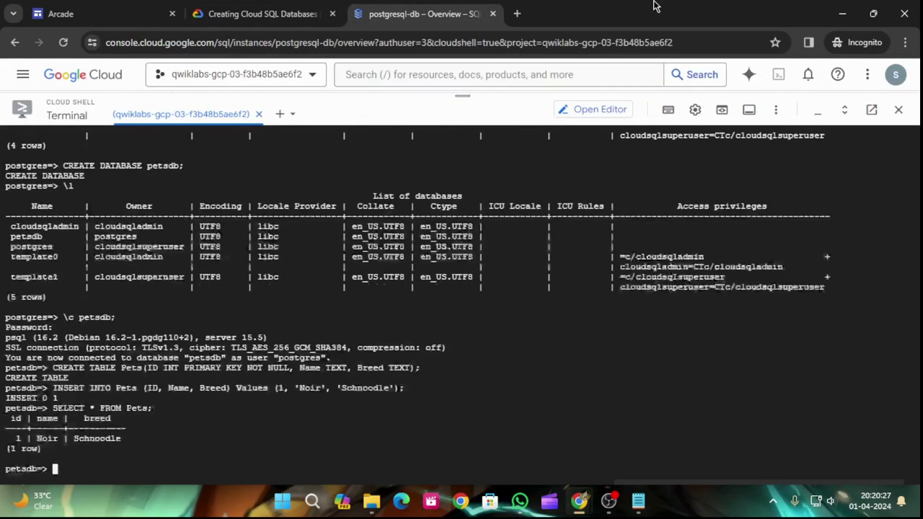
Verify the PostgreSQL task with Check my progress and exit psql to the shell
left_click(263, 14)
left_click(405, 434)
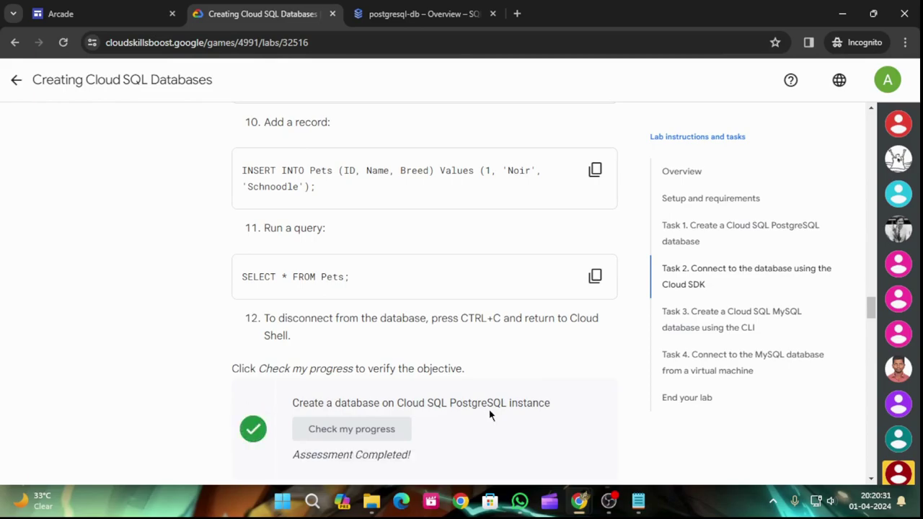
left_click(442, 7)
key("ctrl+c")
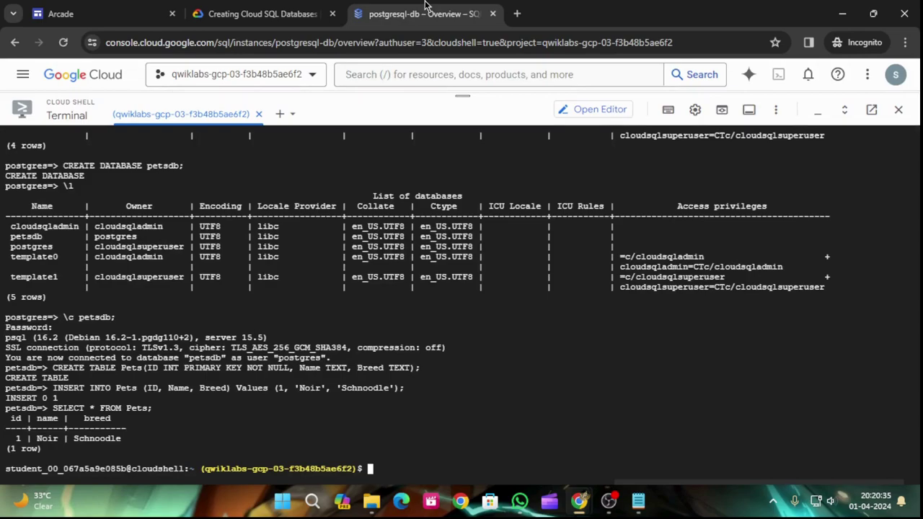
Run gcloud sql instances create mysql-db --tier=db-n1-standard-1 --zone=us-central1-a in Cloud Shell
left_click(259, 13)
scroll(395, 370, "down", 5)
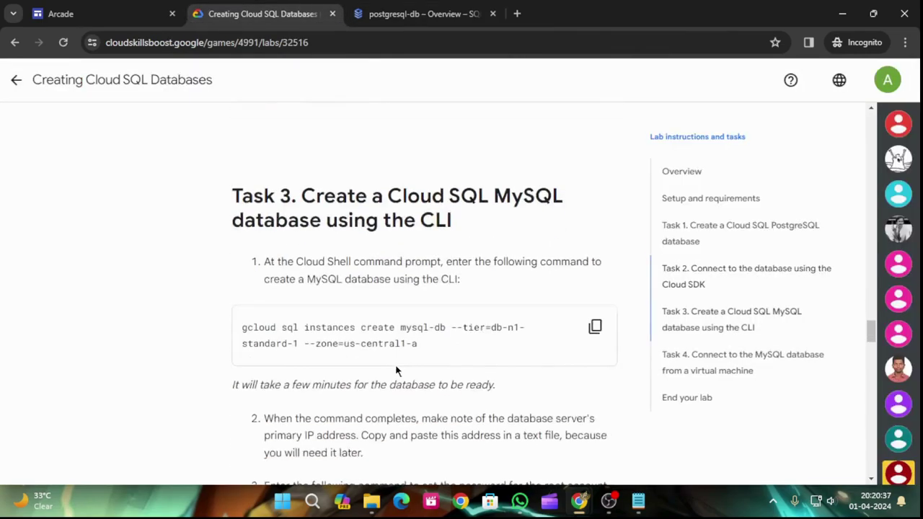
scroll(395, 364, "down", 1)
left_click(596, 257)
left_click(426, 6)
key("ctrl+v")
key("Return")
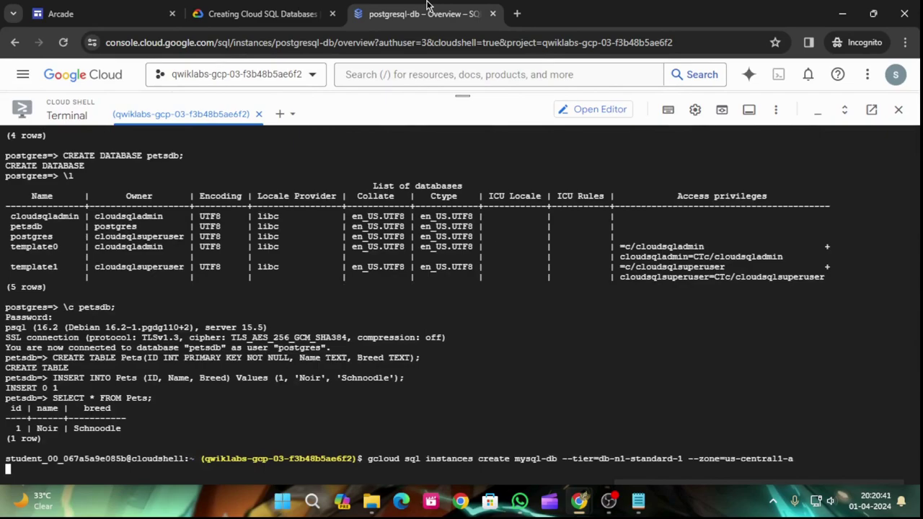
Monitor the mysql-db creation in Cloud Shell while reading ahead in the lab instructions
left_click(268, 5)
scroll(606, 305, "down", 2)
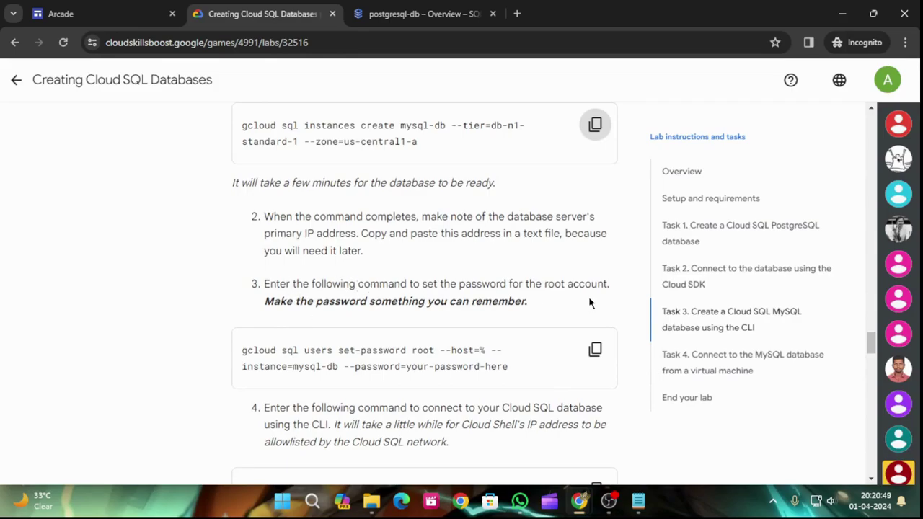
scroll(587, 305, "down", 2)
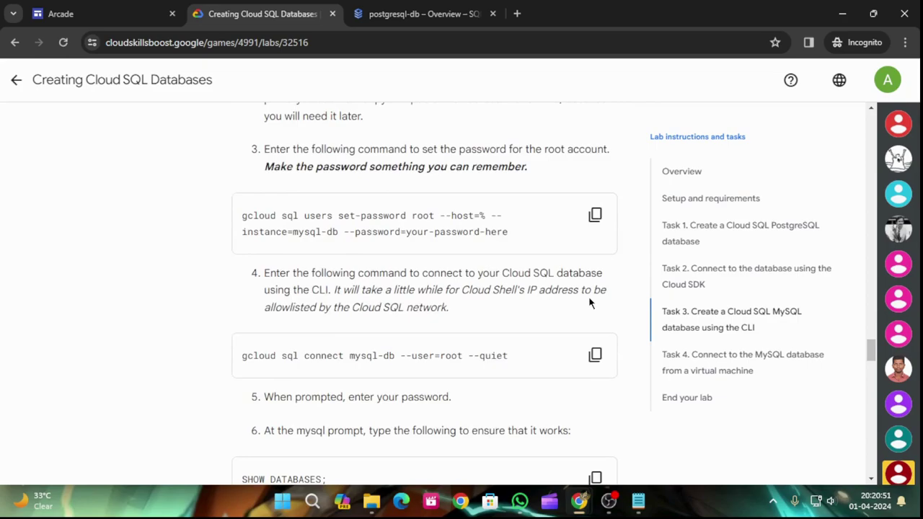
scroll(589, 304, "up", 2)
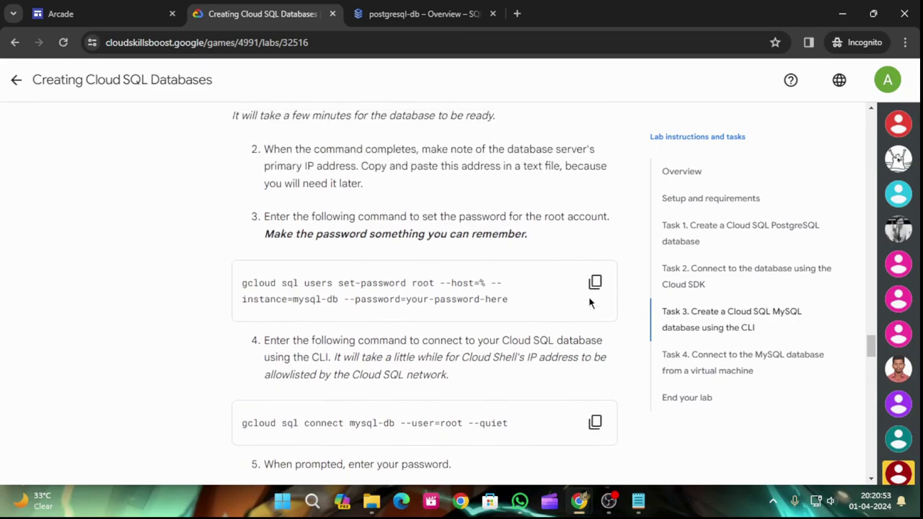
left_click(382, 8)
left_click(264, 9)
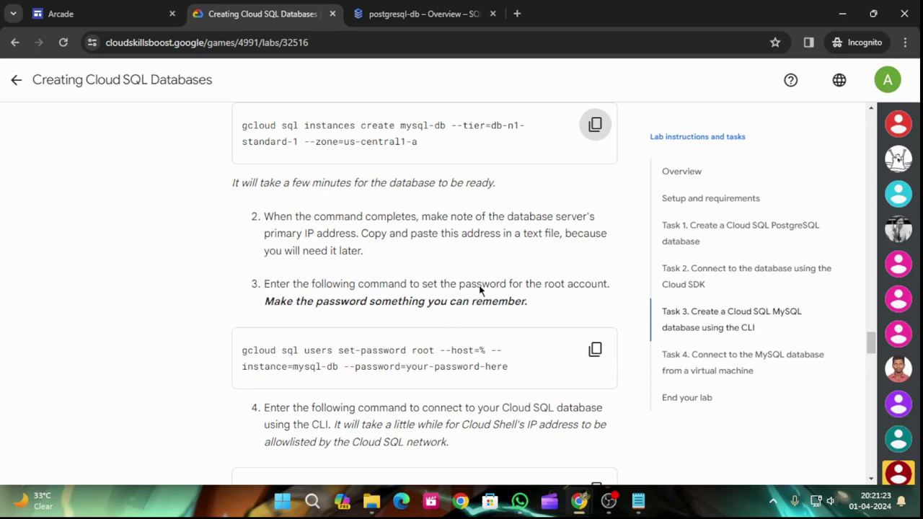
left_click(418, 14)
left_click(249, 8)
scroll(238, 274, "down", 3)
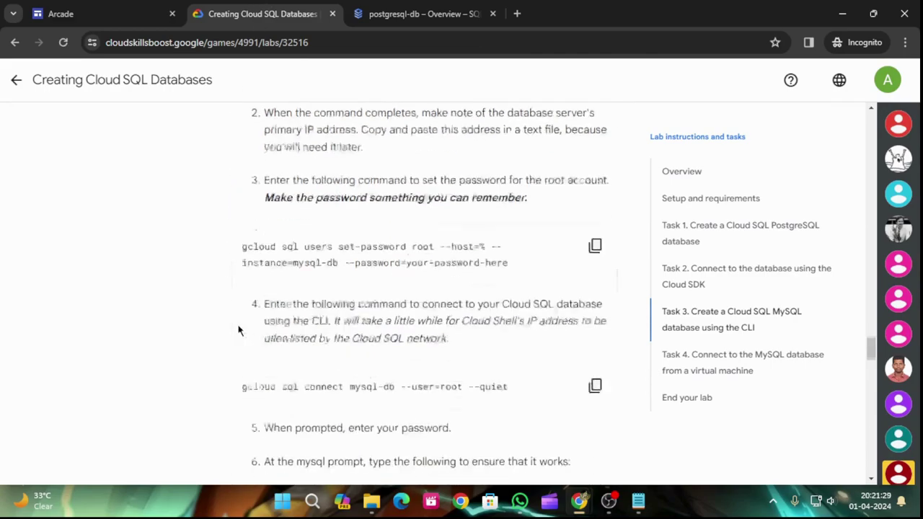
scroll(243, 322, "up", 2)
scroll(245, 322, "up", 1)
left_click(386, 8)
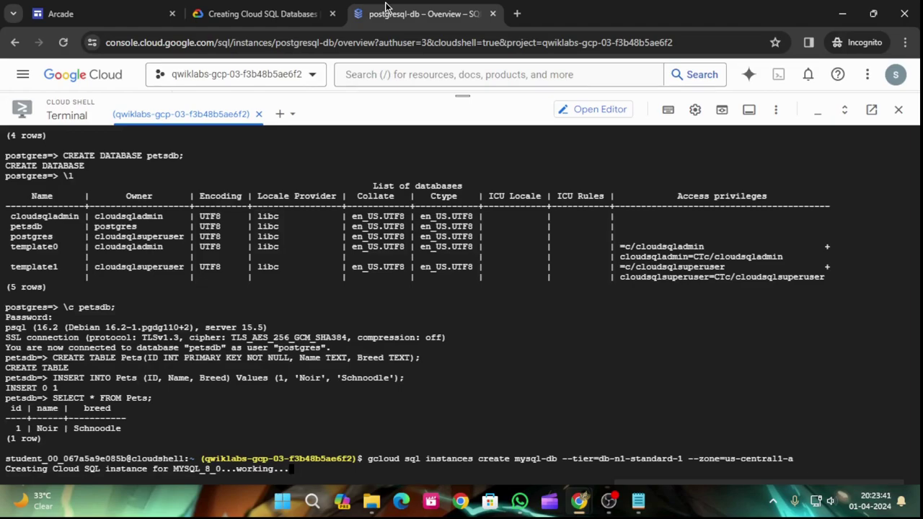
key("Return")
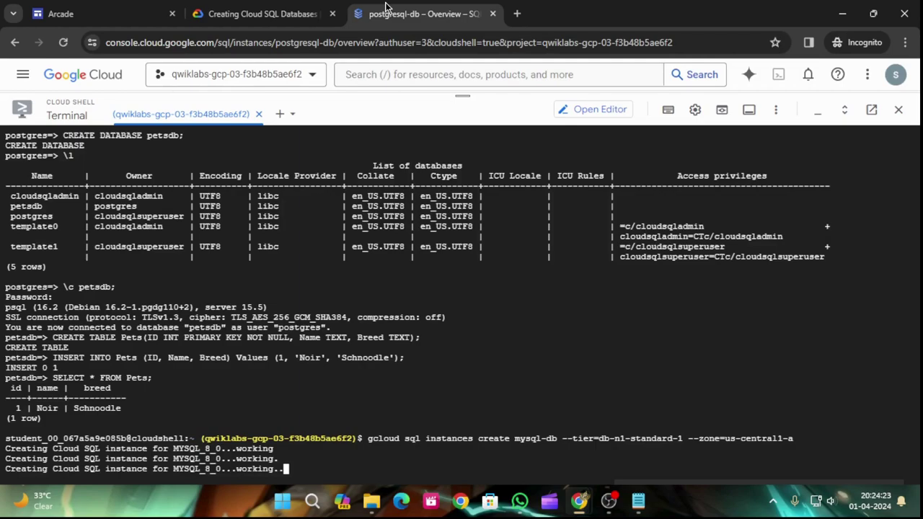
Record mysql-db's primary IP 35.184.76.106 in the Notepad notes
key("Return")
key("Return")
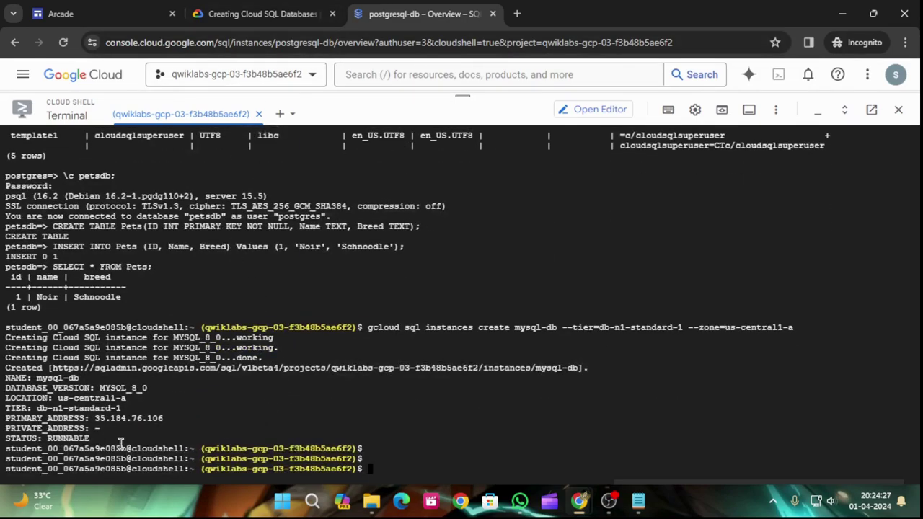
left_click_drag(93, 418, 165, 418)
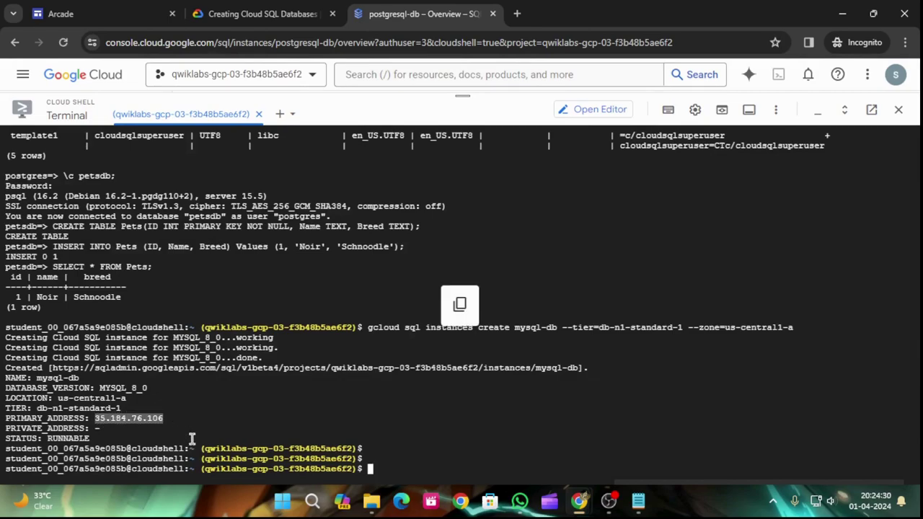
left_click(634, 509)
left_click(526, 208)
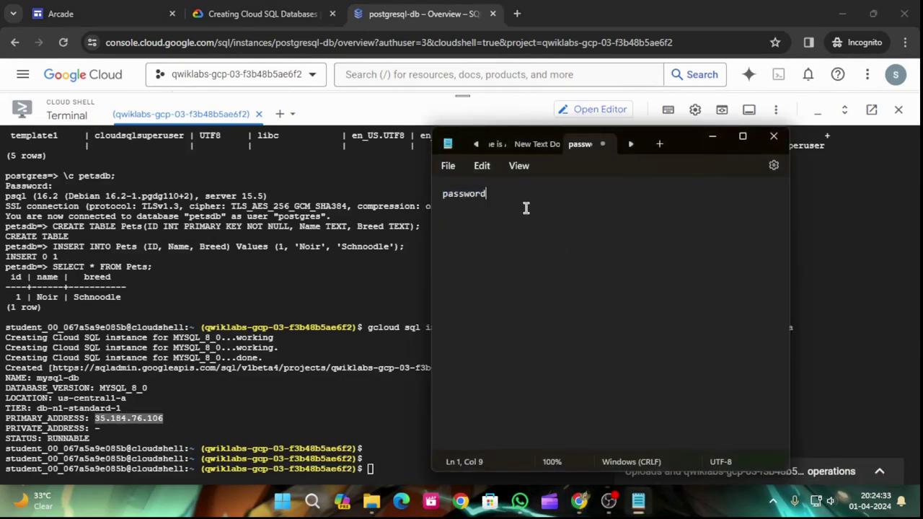
key("Return")
key("Return")
key("ctrl+v")
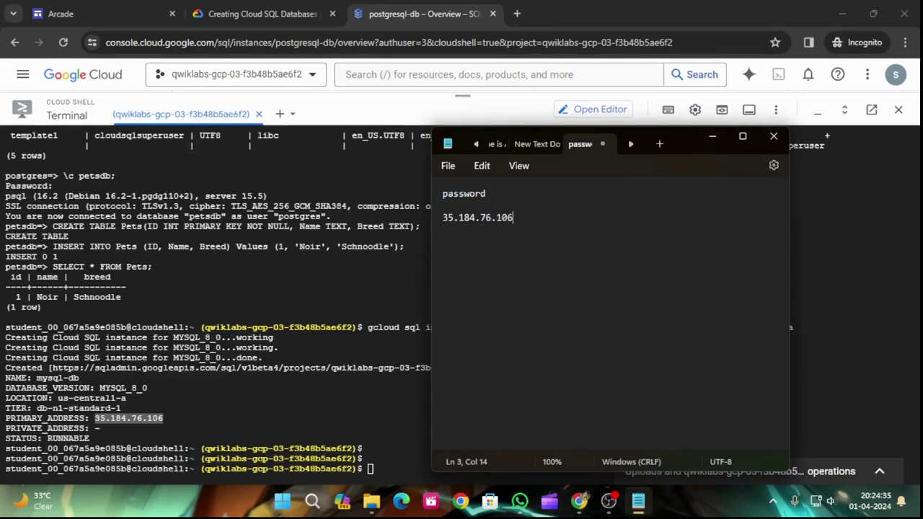
left_click(713, 136)
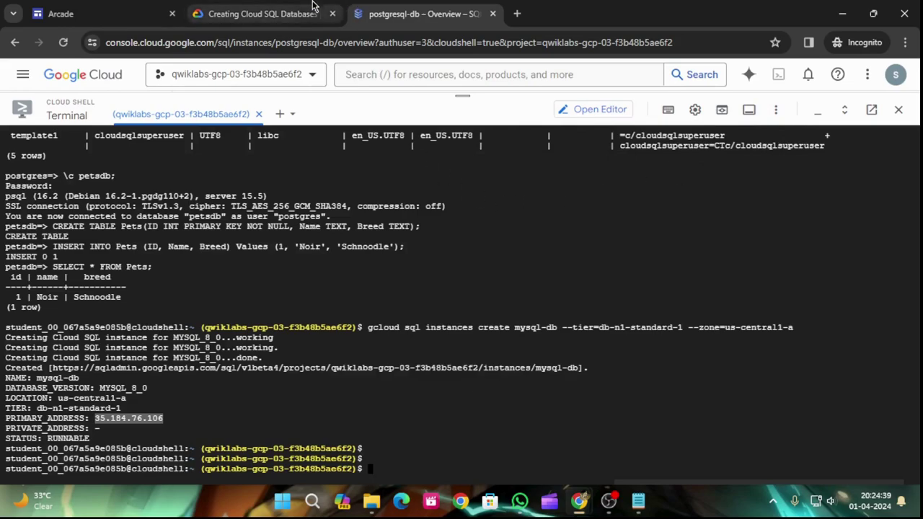
Paste the lab's root set-password command into Notepad and replace its placeholder with a chosen password
left_click(303, 10)
left_click(595, 350)
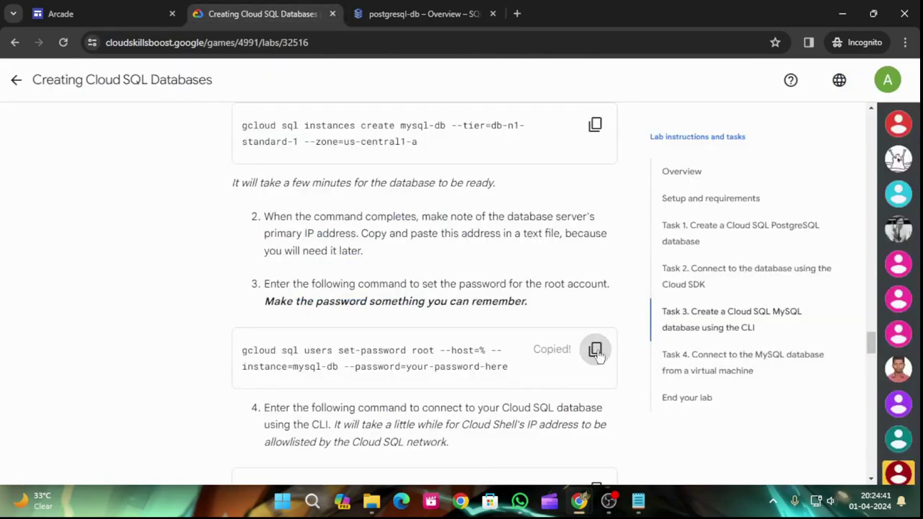
left_click(402, 6)
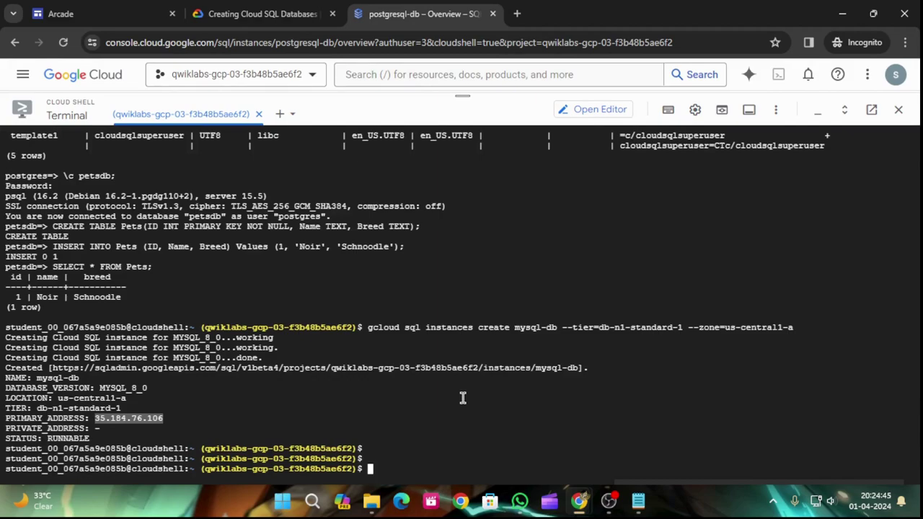
left_click(639, 501)
key("Return")
key("Return")
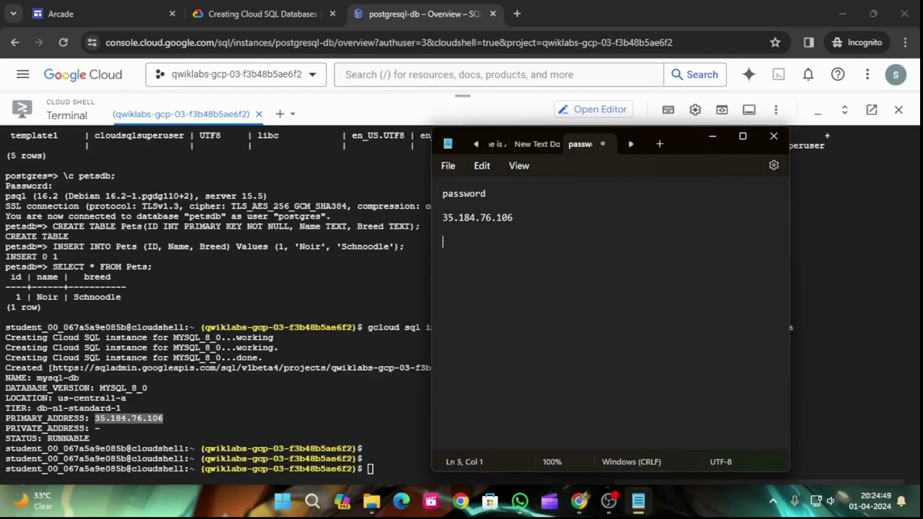
key("ctrl+v")
key("BackSpace")
key("BackSpace")
key("BackSpace")
key("BackSpace")
key("BackSpace")
key("BackSpace")
key("BackSpace")
key("BackSpace")
key("BackSpace")
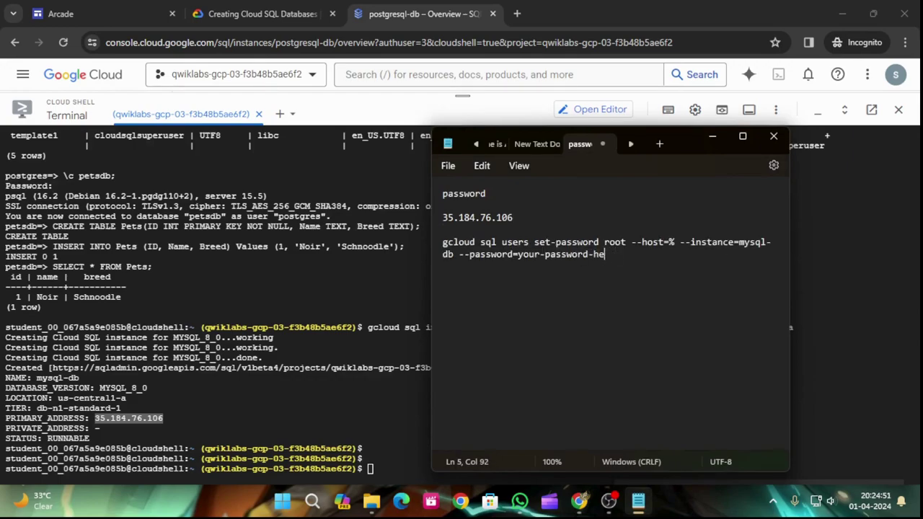
key("BackSpace")
key("BackSpace")
key("BackSpace")
key("BackSpace")
key("BackSpace")
key("BackSpace")
key("BackSpace")
key("BackSpace")
key("BackSpace")
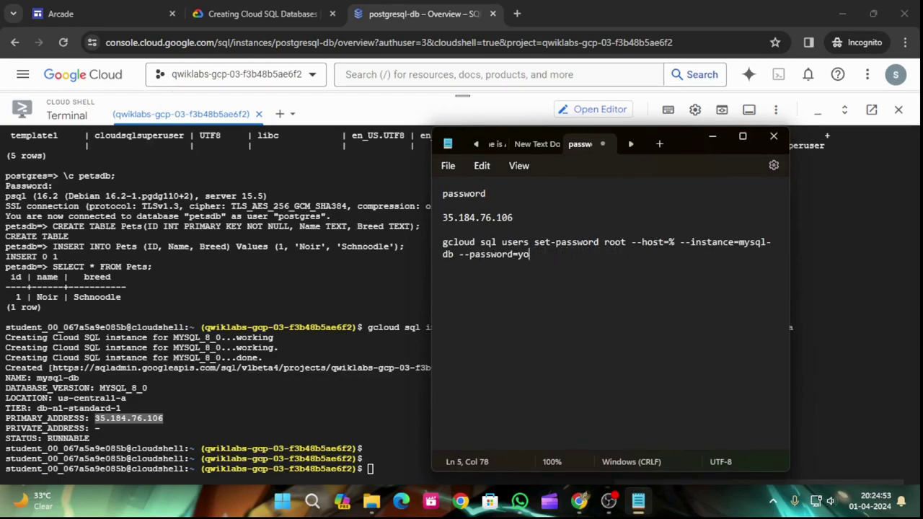
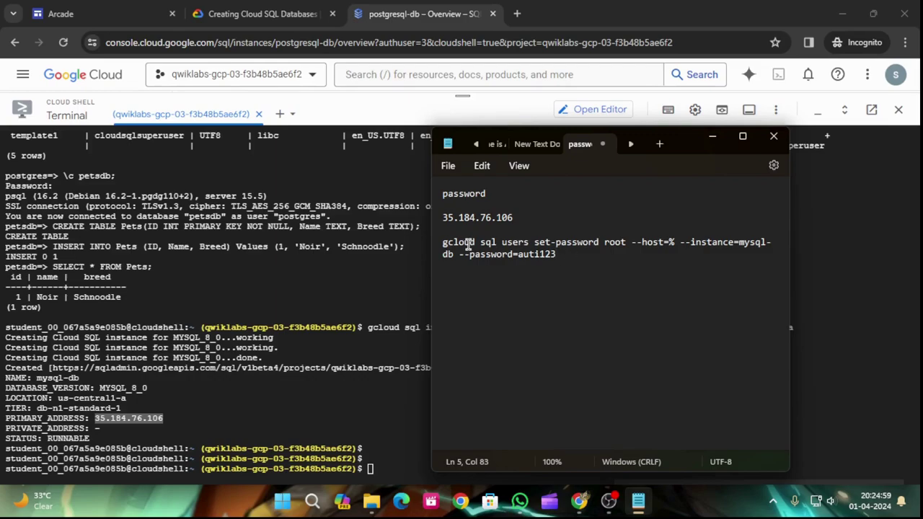
Run the edited set-password command in Cloud Shell to update mysql-db's root user
left_click_drag(443, 245, 574, 259)
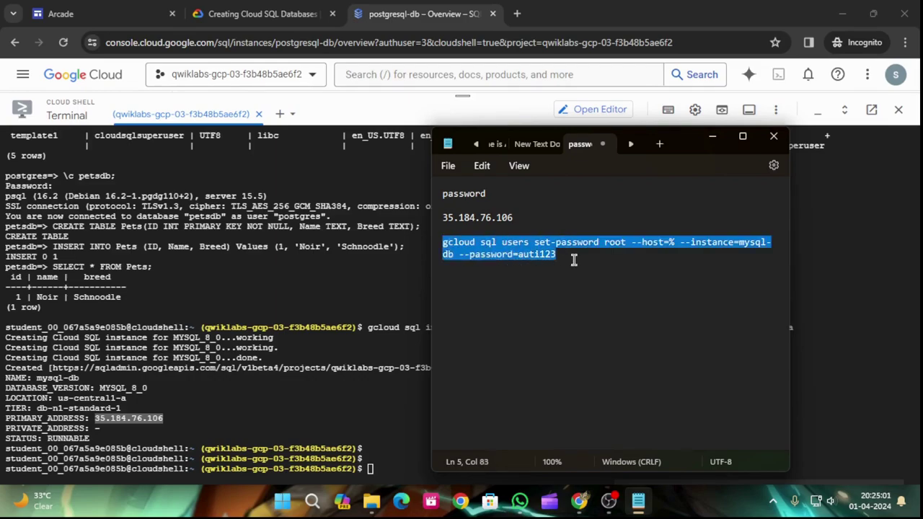
left_click(391, 469)
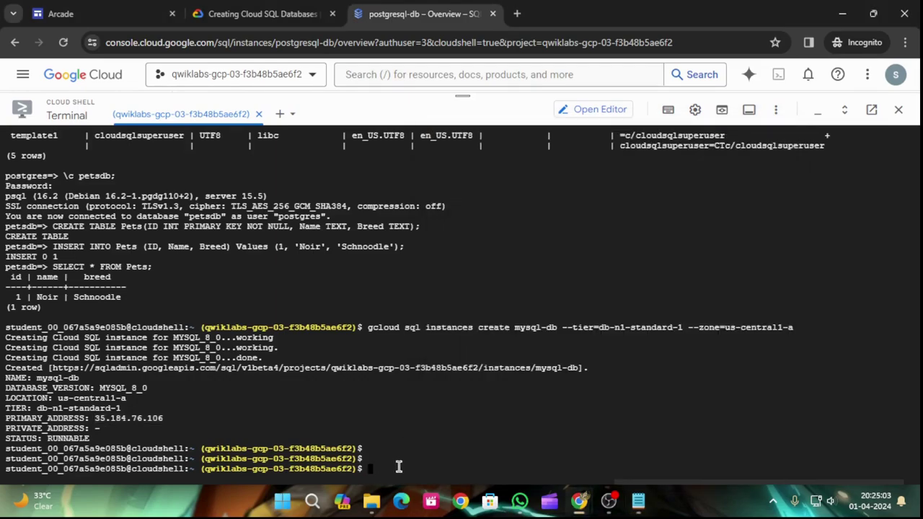
key("ctrl+v")
key("Return")
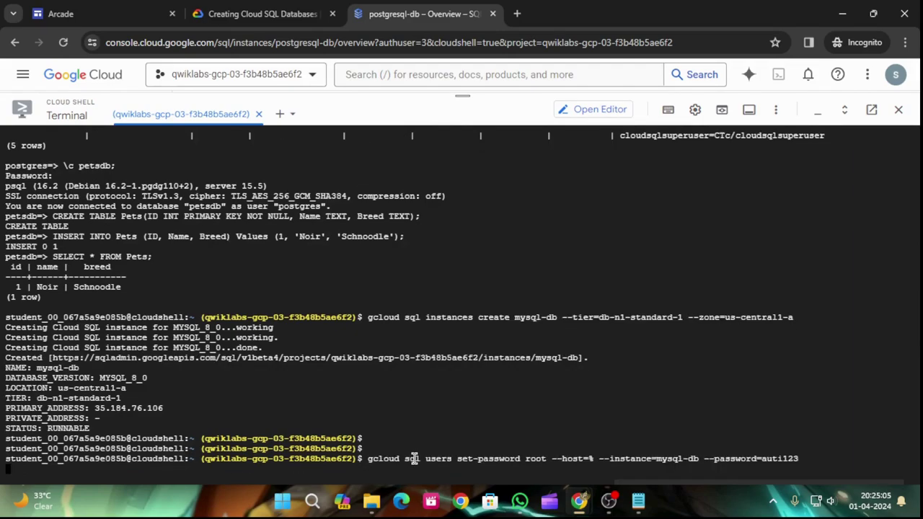
Run the lab's gcloud sql connect command for mysql-db as root in Cloud Shell
left_click(224, 6)
scroll(546, 340, "down", 4)
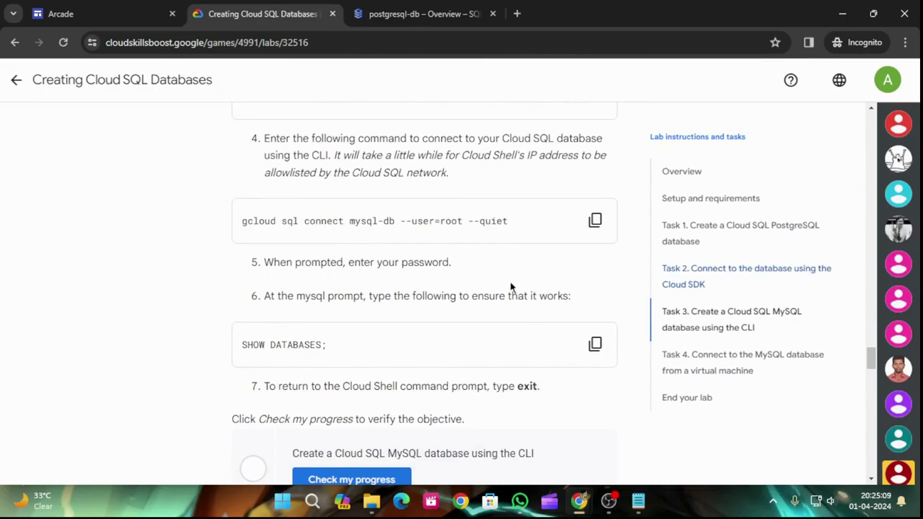
left_click(605, 225)
left_click(605, 225)
left_click(448, 7)
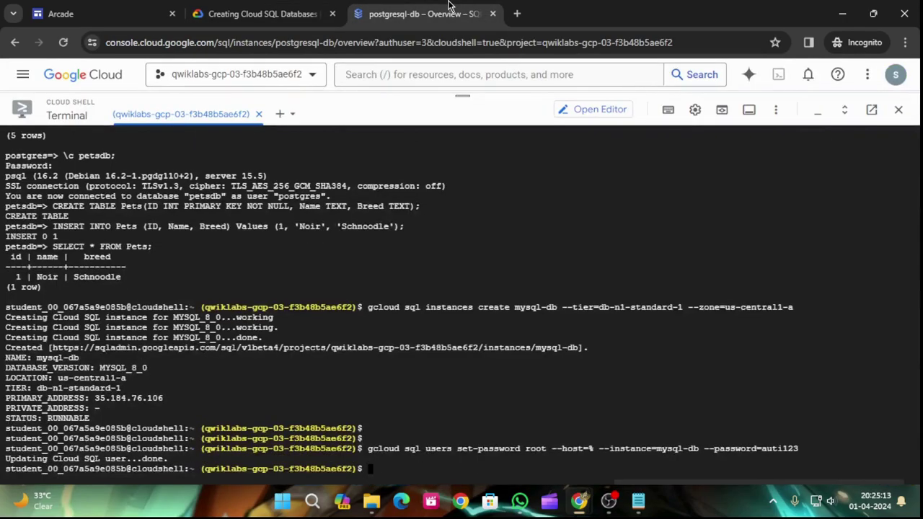
key("ctrl+v")
key("Return")
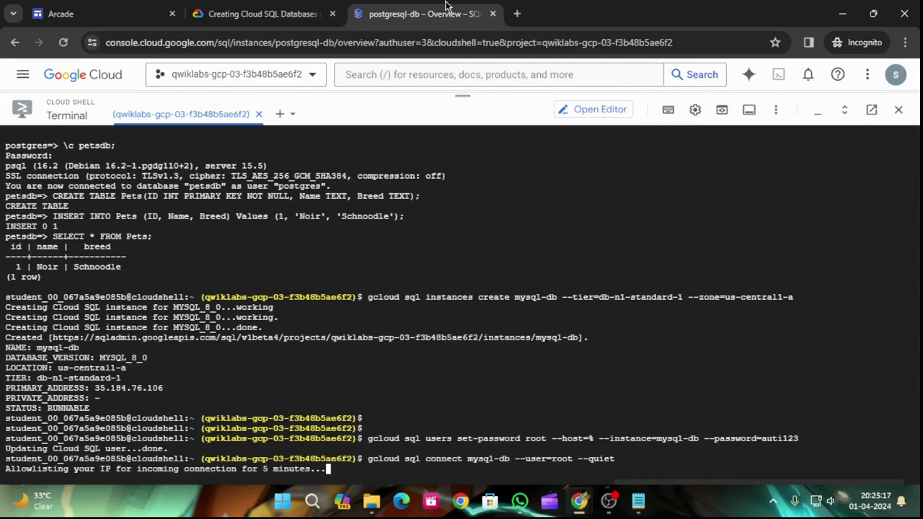
Select and copy the chosen root password from the Notepad notes
left_click(644, 507)
left_click(668, 329)
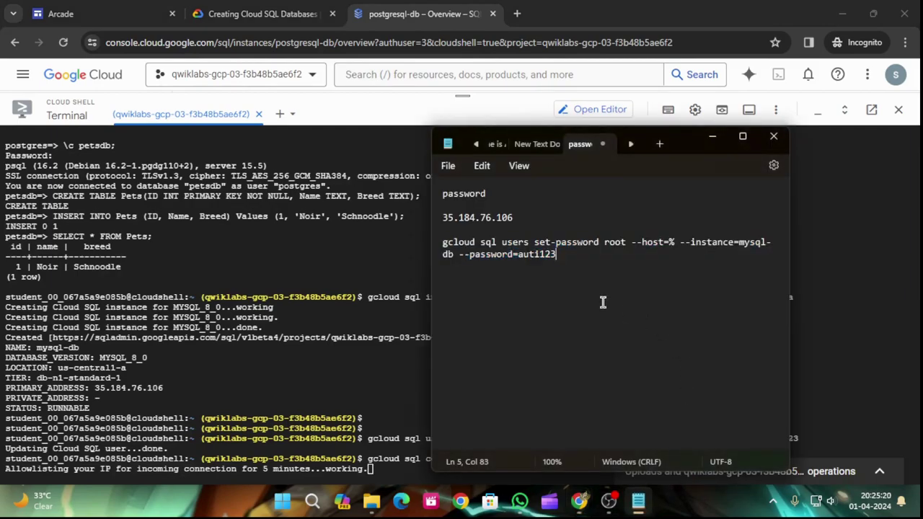
left_click(520, 255)
left_click_drag(520, 256, 562, 258)
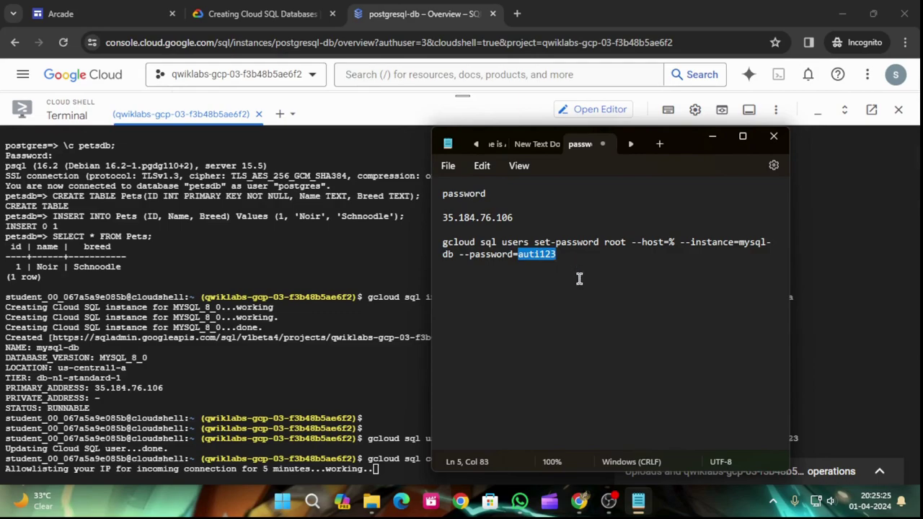
left_click(712, 137)
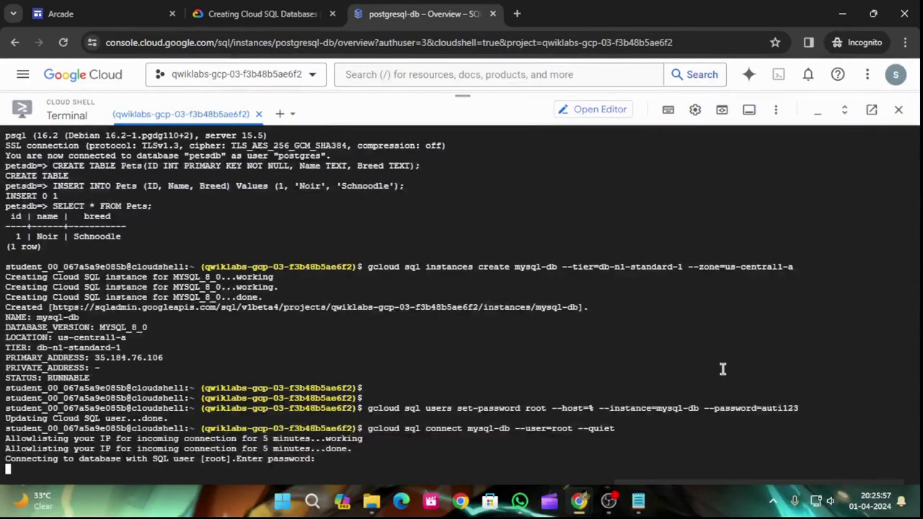
Log into mysql-db with the root password and run SHOW DATABASES; to list four databases
key("Return")
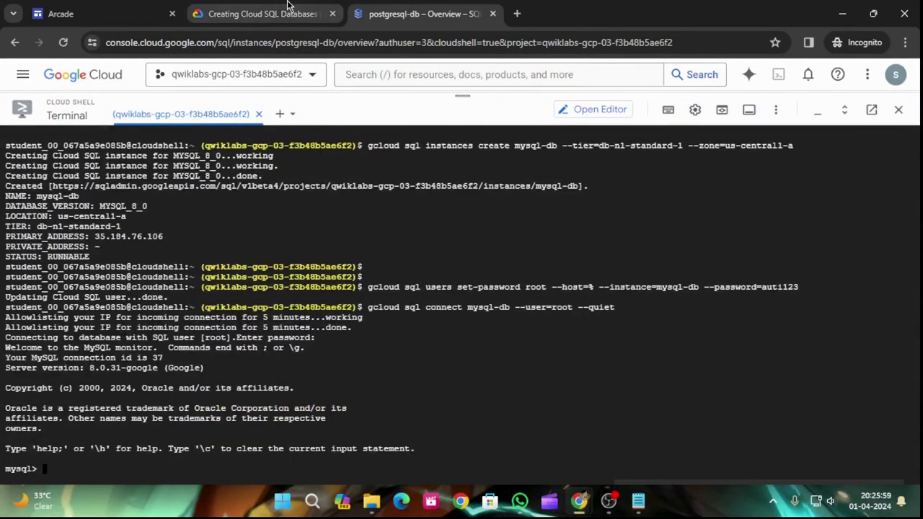
left_click(260, 14)
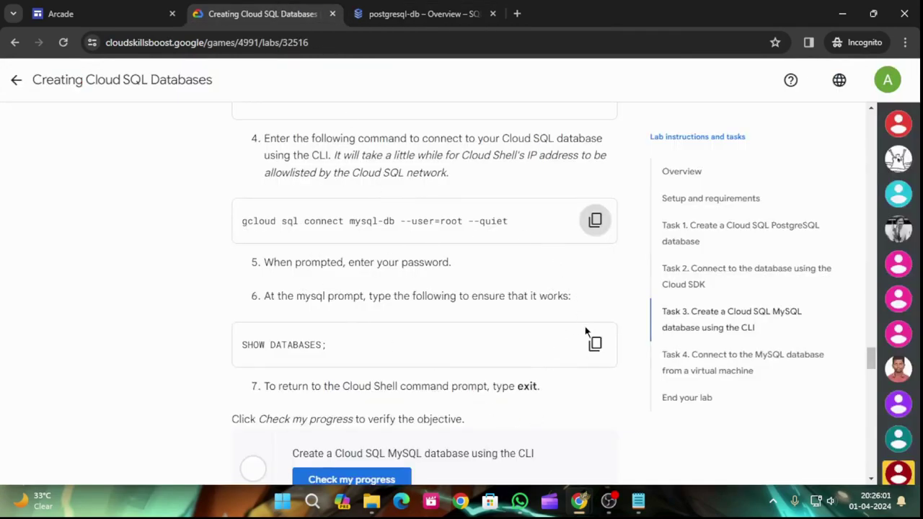
scroll(586, 331, "down", 1)
left_click(597, 278)
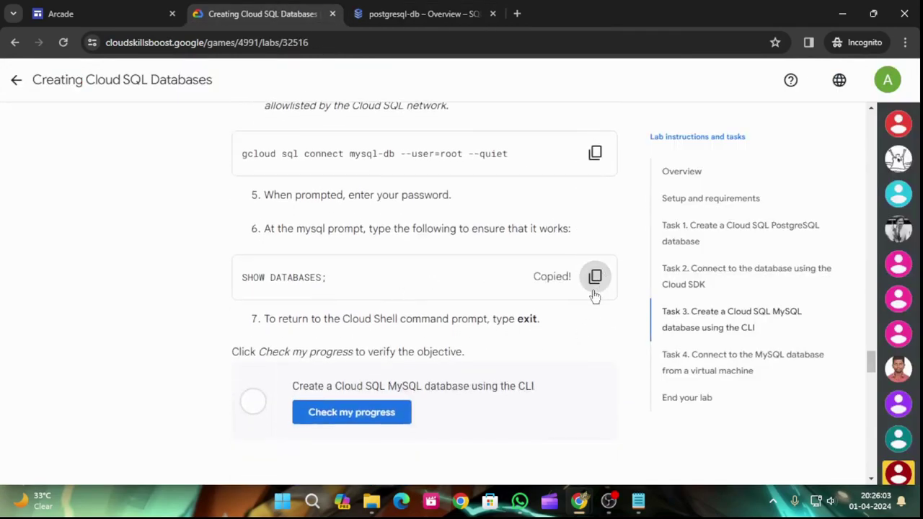
left_click(451, 9)
key("ctrl+v")
key("Return")
Get Task 3 assessed complete, exit MySQL, and scroll the lab to Task 4
left_click(220, 7)
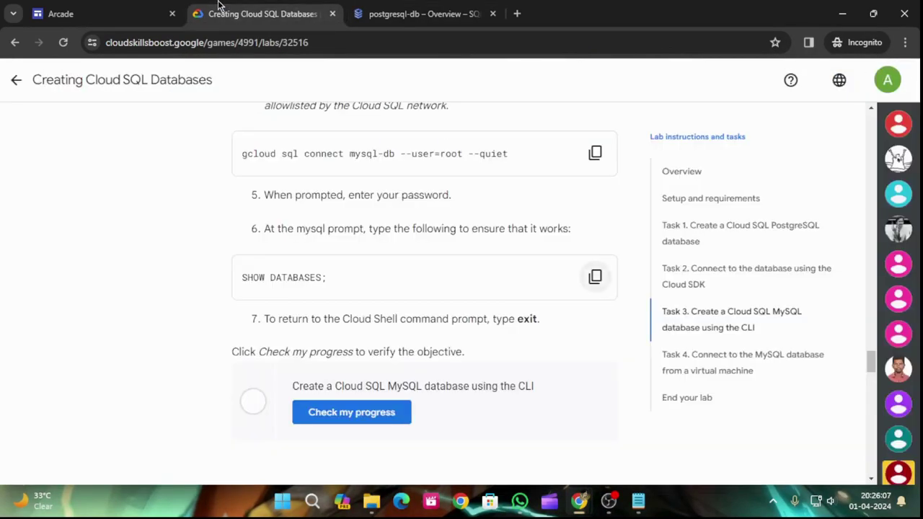
left_click(354, 417)
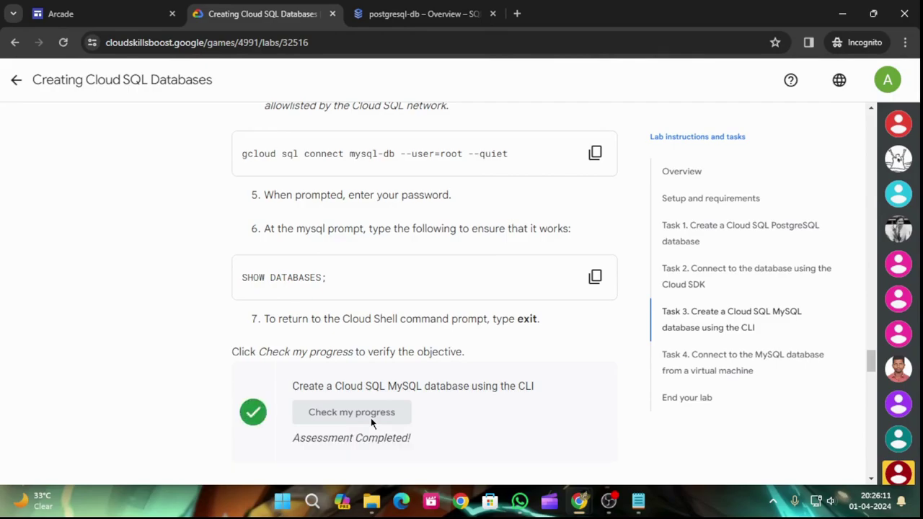
left_click(419, 14)
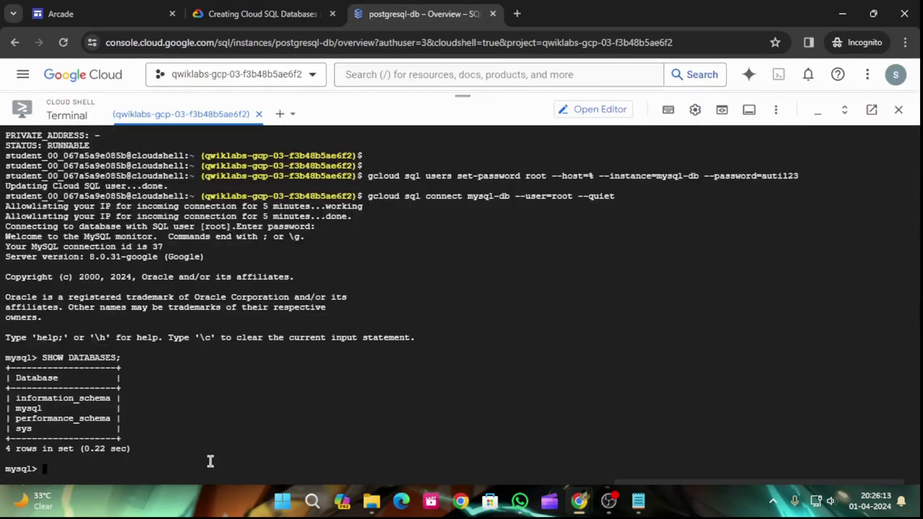
type("exit")
key("Return")
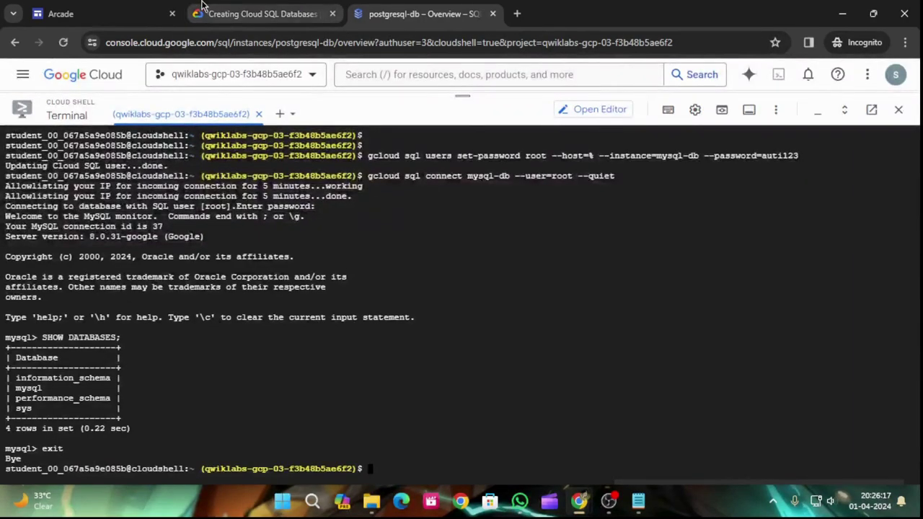
left_click(204, 6)
scroll(291, 315, "down", 6)
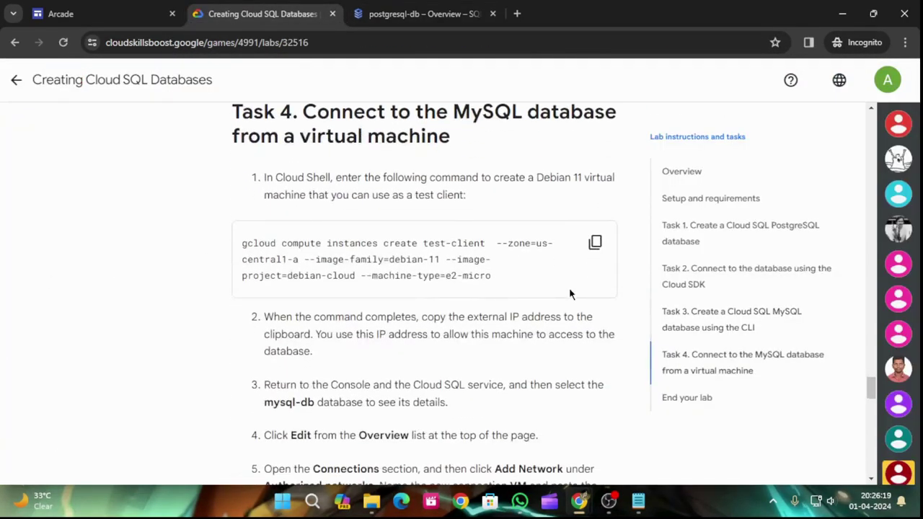
Paste the test-client VM creation command, then reload and leave the page after the credentials error
left_click(599, 252)
left_click(465, 7)
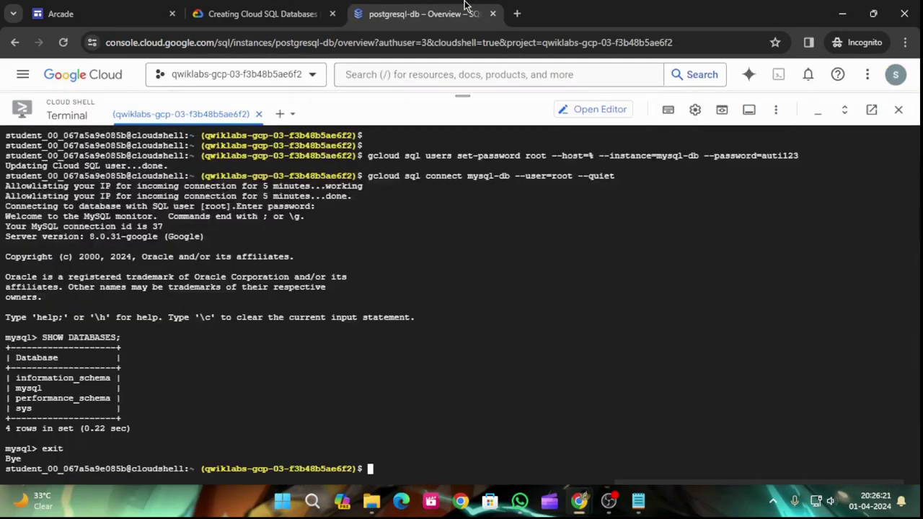
key("ctrl+v")
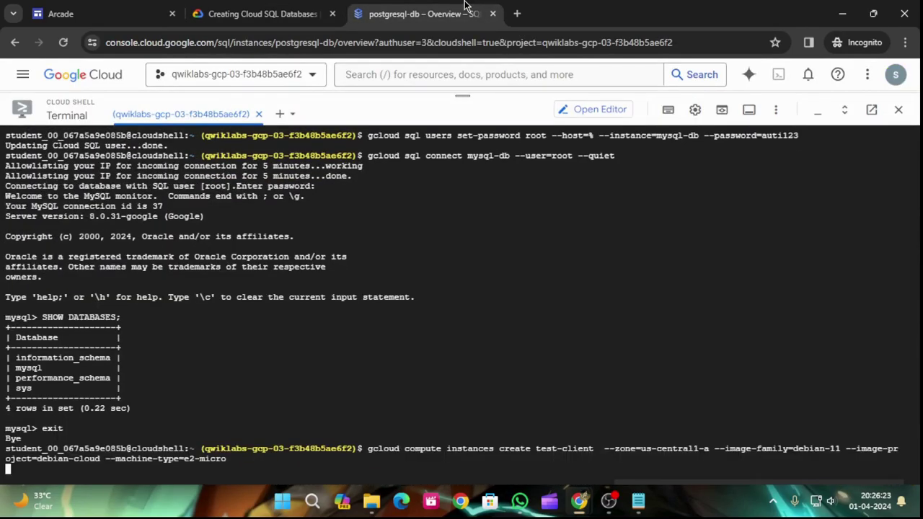
left_click(299, 6)
scroll(549, 361, "down", 2)
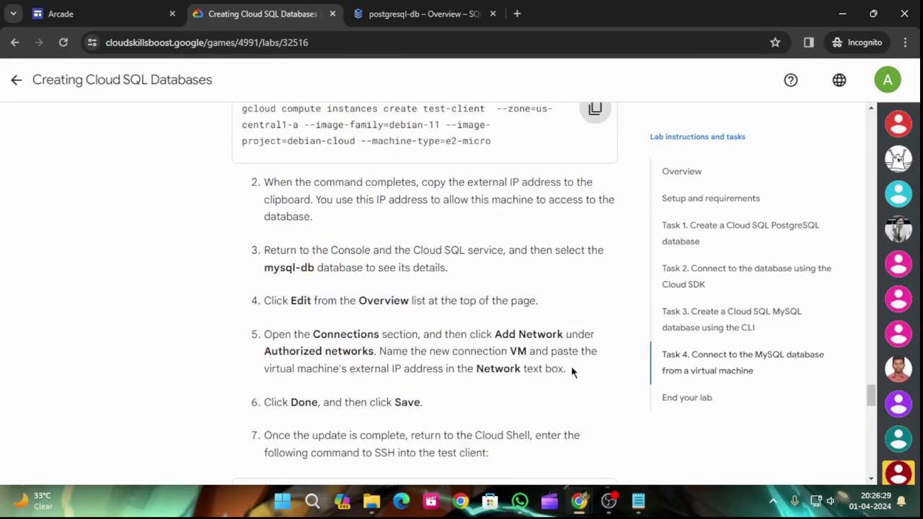
scroll(363, 296, "up", 1)
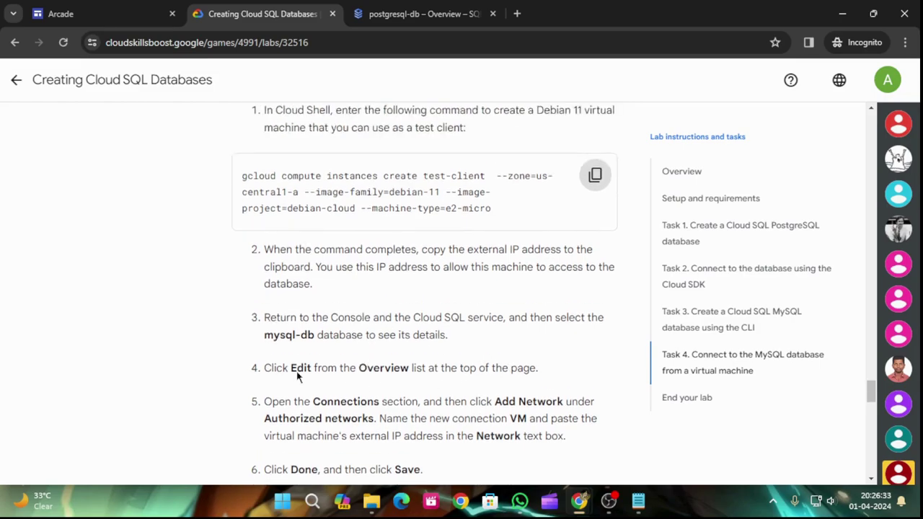
left_click(411, 13)
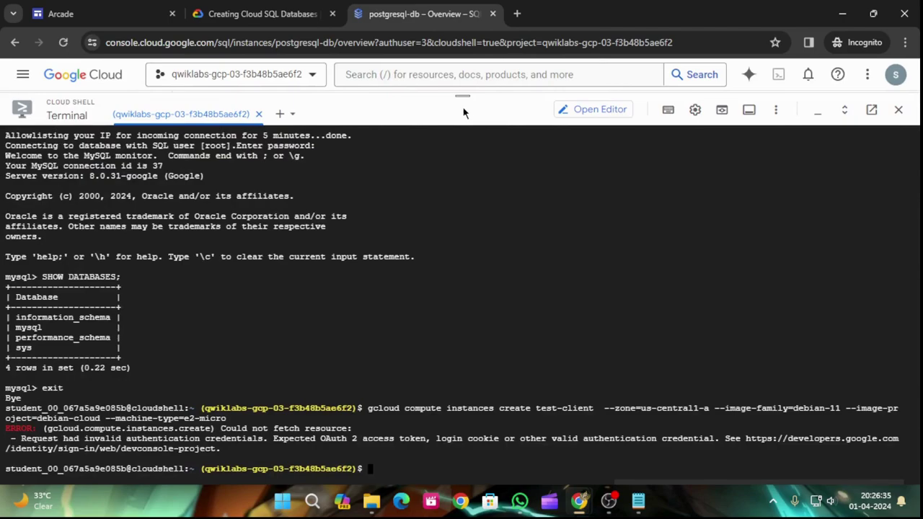
left_click(259, 13)
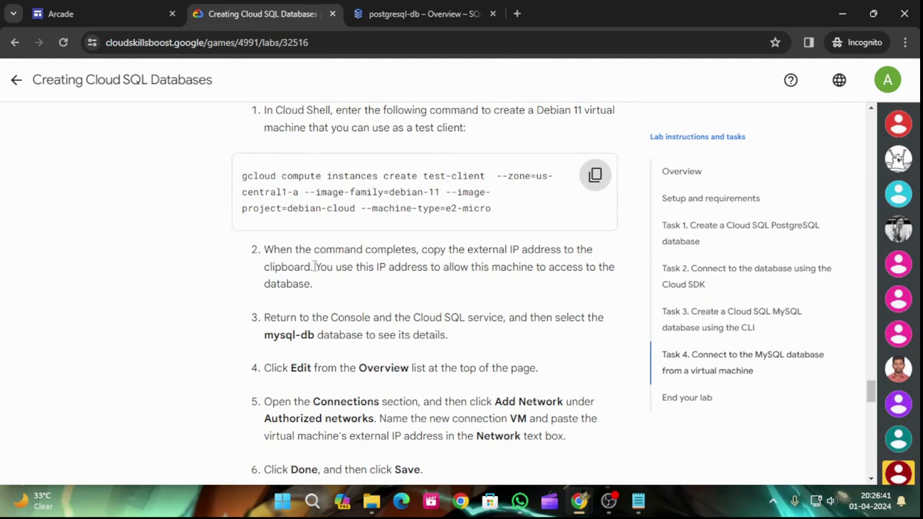
scroll(313, 262, "up", 1)
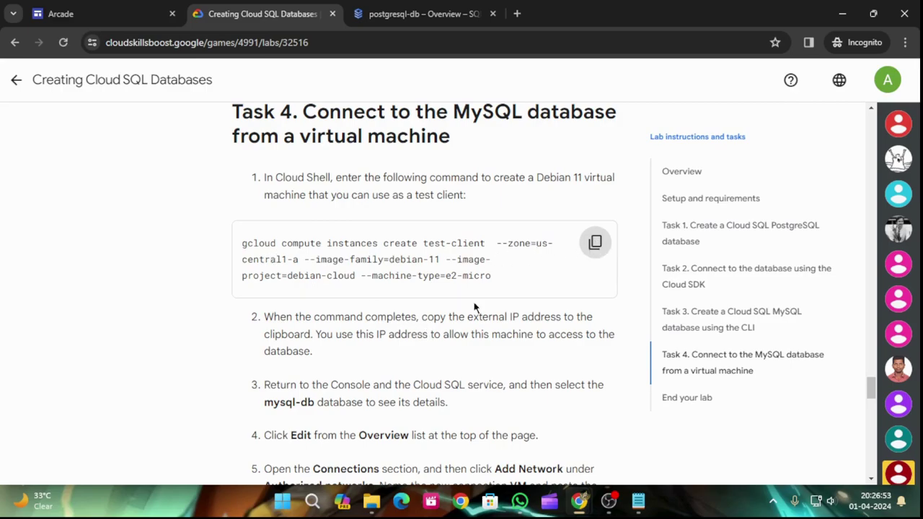
key("ctrl+Tab")
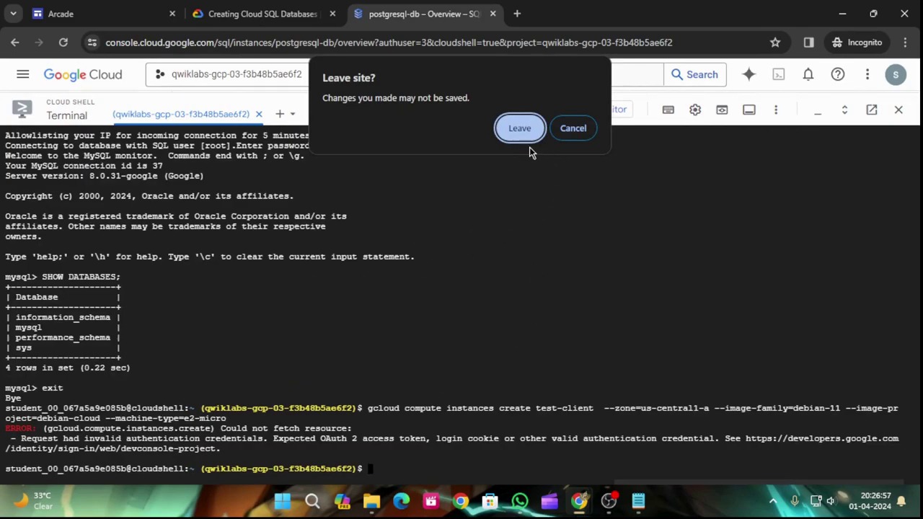
left_click(520, 129)
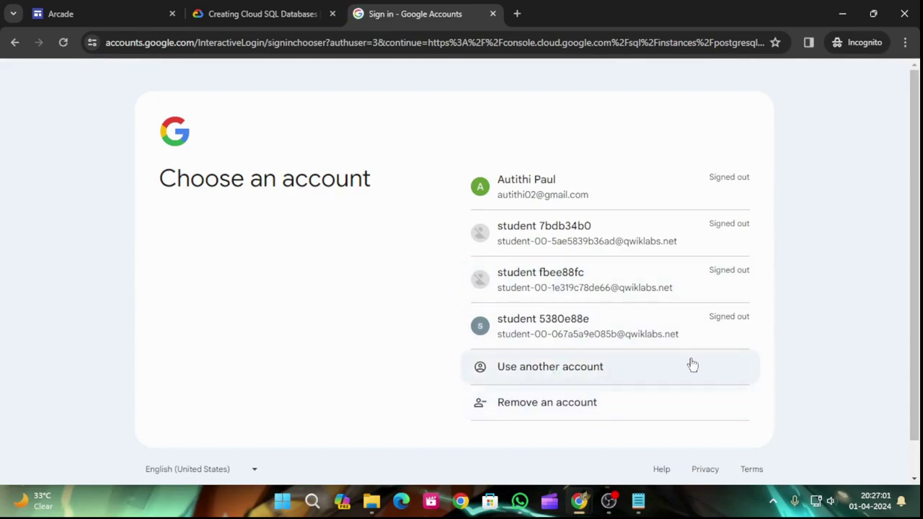
Choose another account and enter the lab student's username from the lab page
scroll(581, 338, "down", 1)
left_click(581, 339)
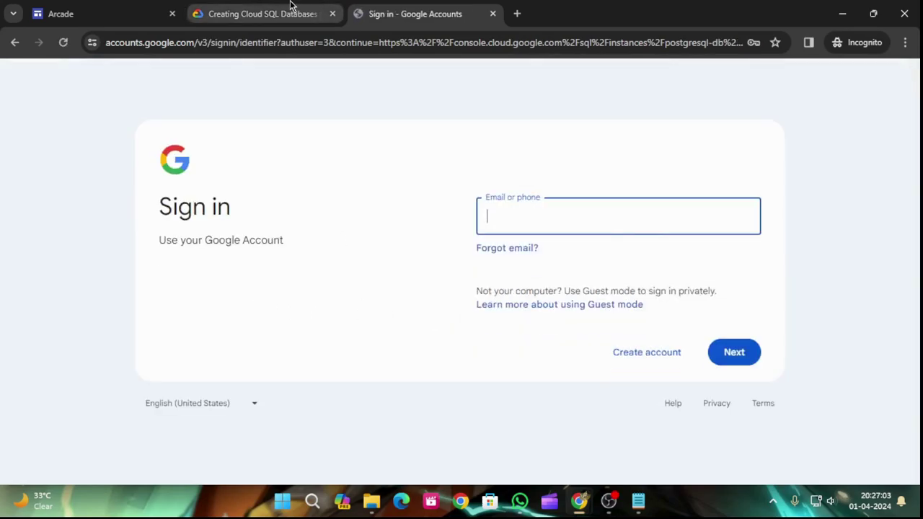
left_click(295, 9)
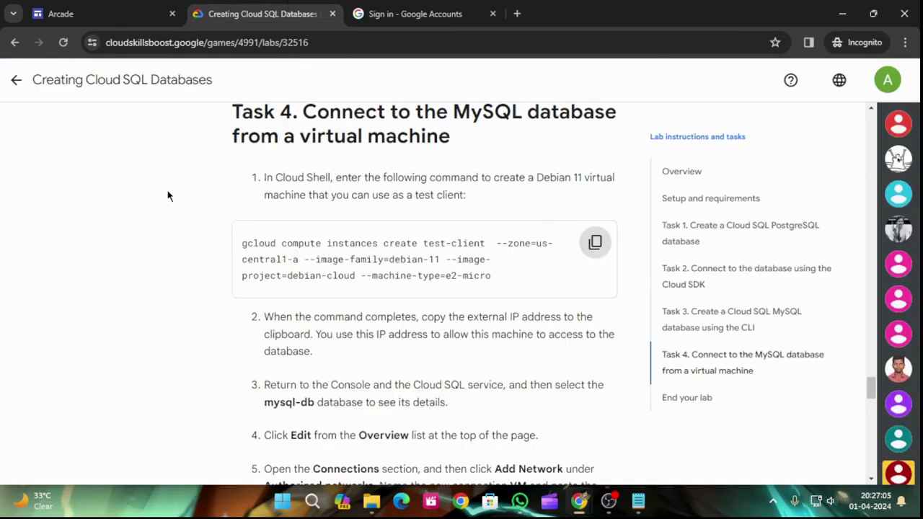
scroll(146, 174, "up", 10)
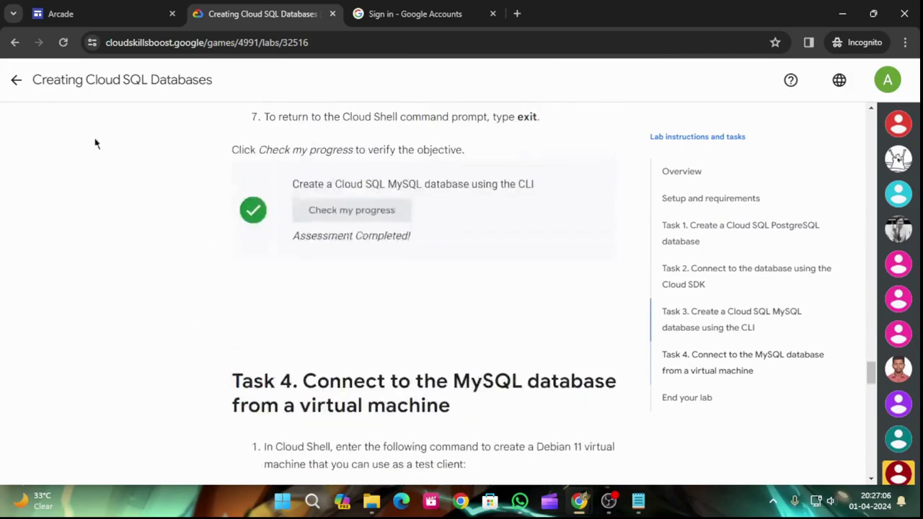
left_click(681, 173)
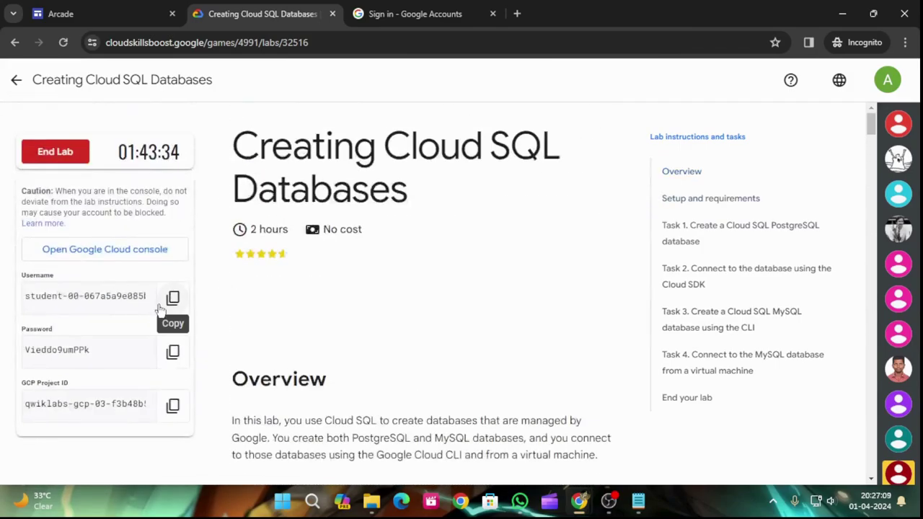
left_click(173, 297)
left_click(414, 14)
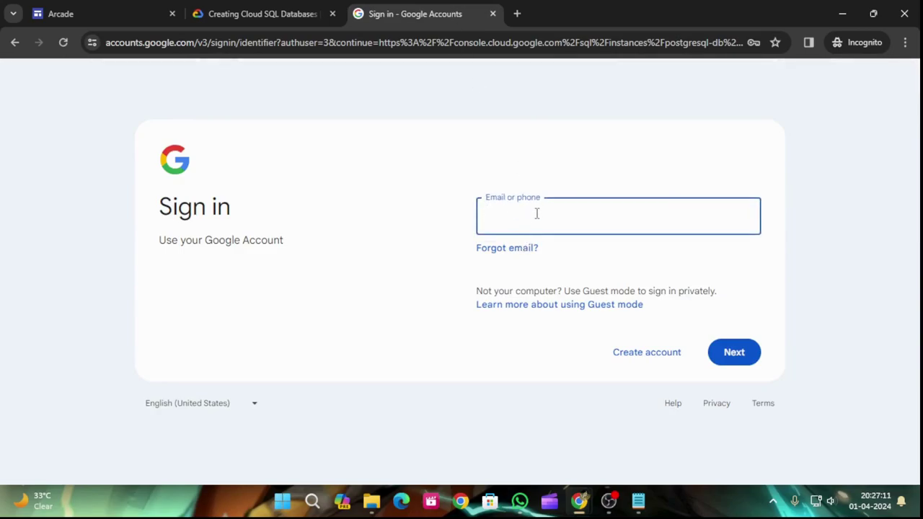
key("ctrl+v")
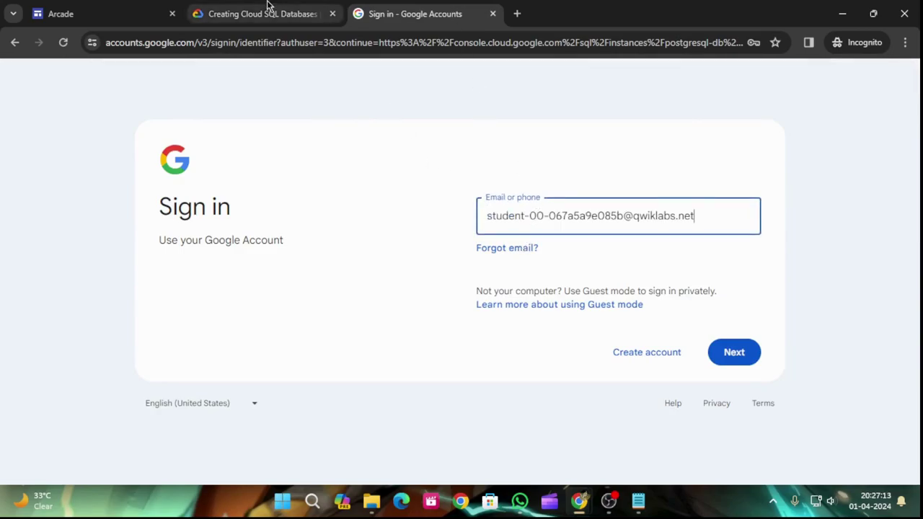
Continue to the password step and enter the lab password to finish signing in
left_click(263, 14)
left_click(173, 352)
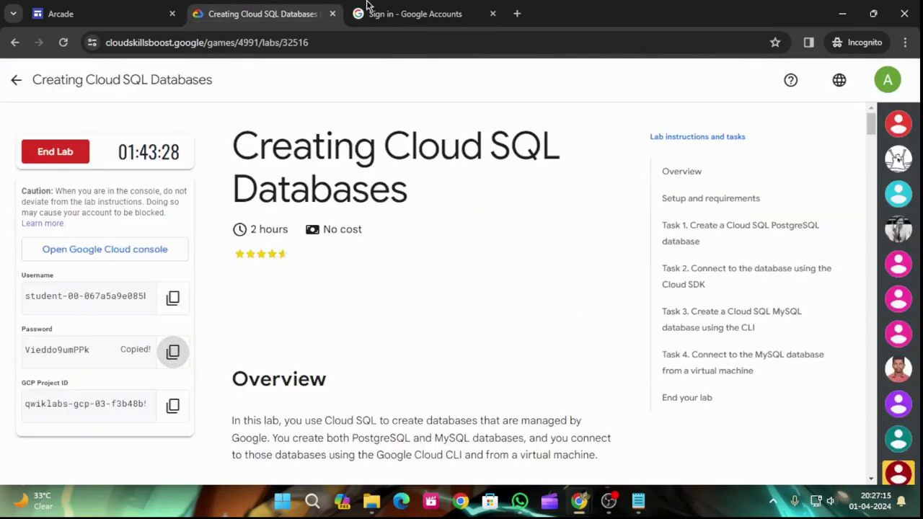
left_click(404, 14)
left_click(726, 360)
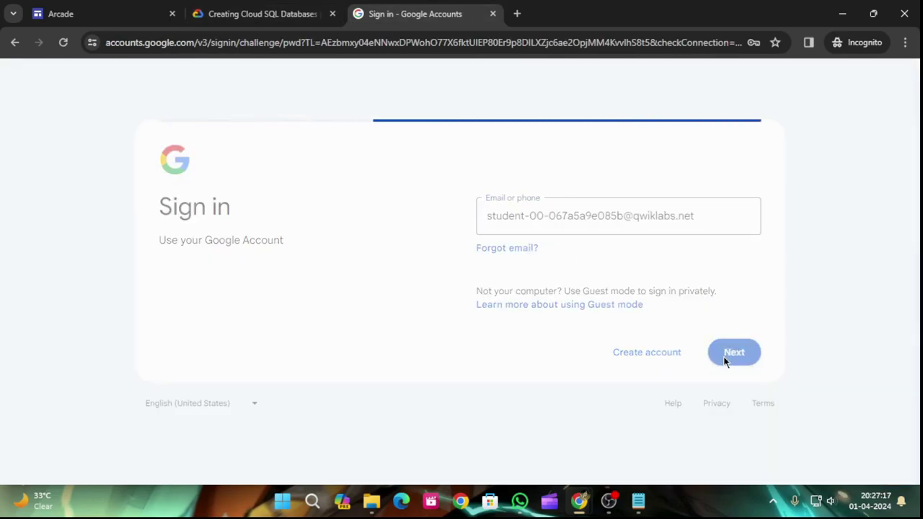
key("ctrl+v")
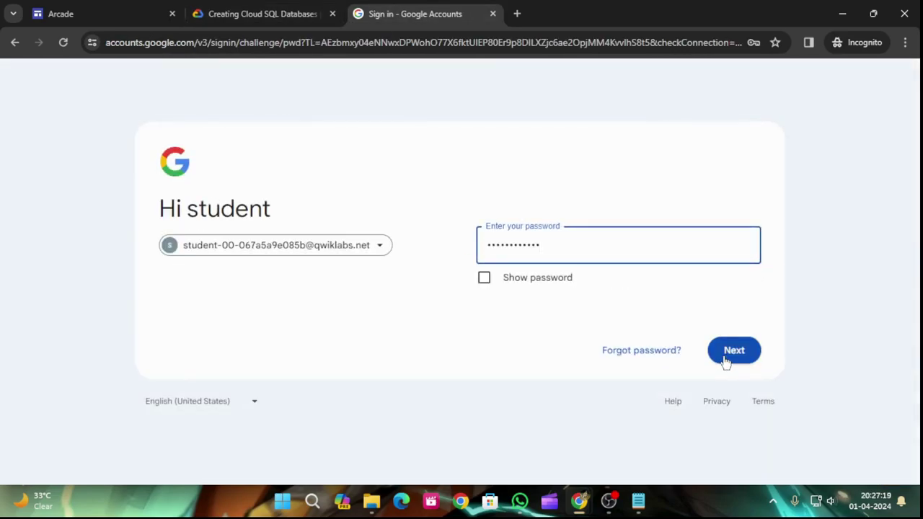
left_click(726, 361)
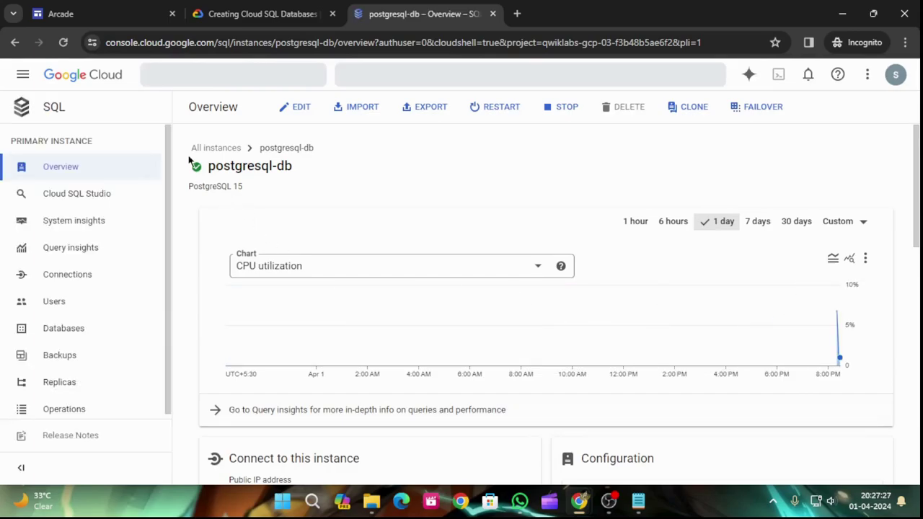
Copy the Task 4 test-client creation command and shrink Cloud Shell to show the postgresql-db overview
left_click(216, 149)
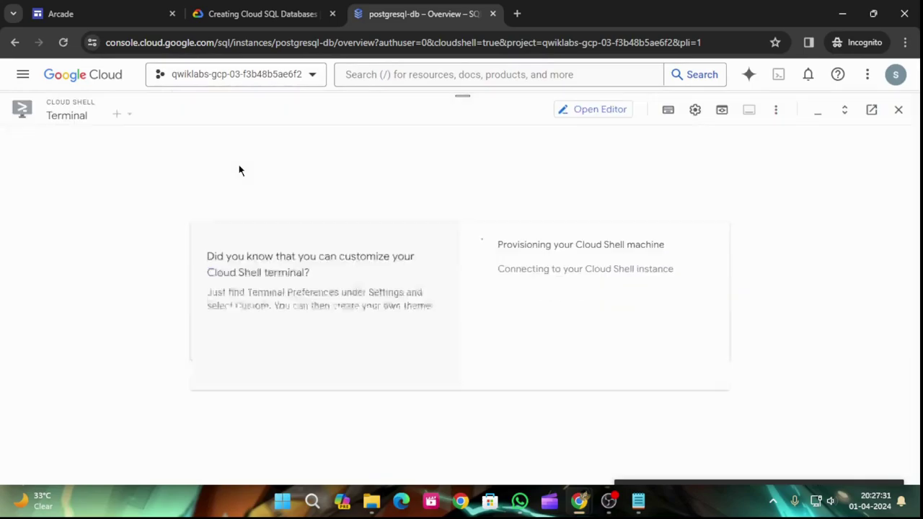
left_click(257, 10)
left_click(383, 10)
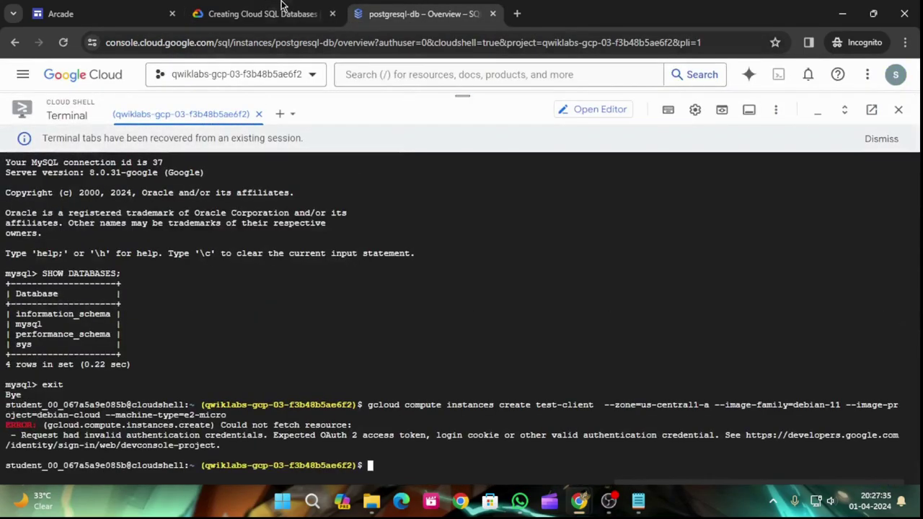
left_click(261, 13)
left_click(730, 364)
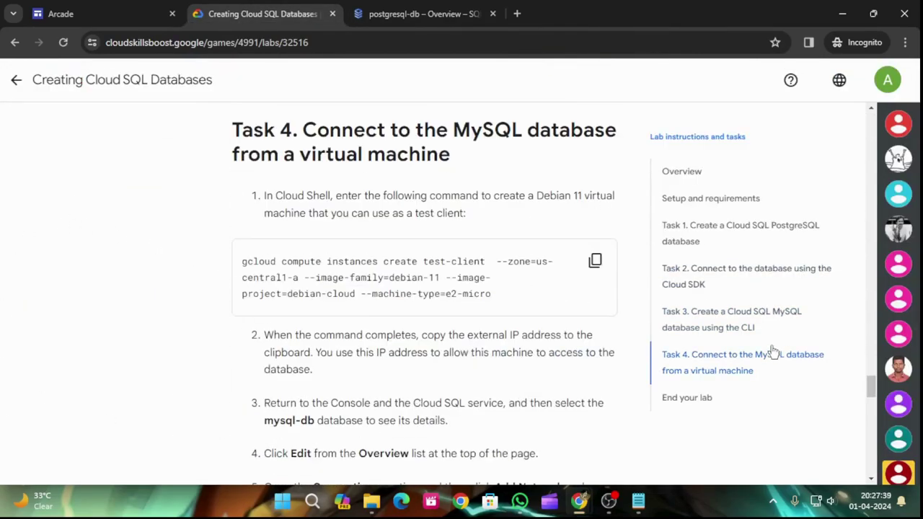
left_click(595, 261)
left_click(404, 13)
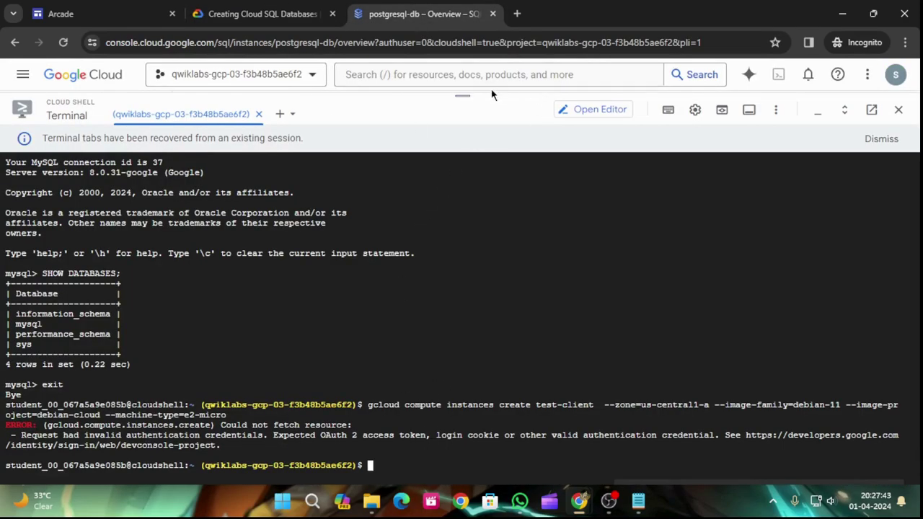
left_click_drag(462, 94, 523, 196)
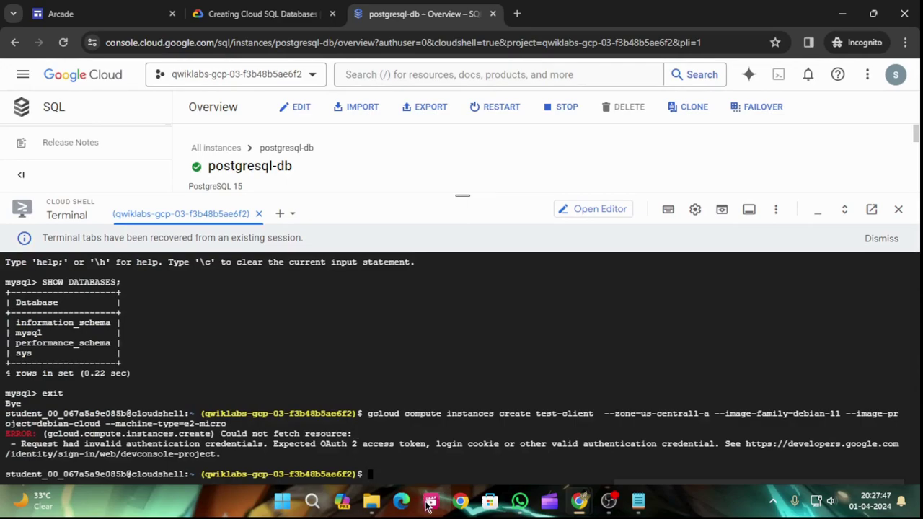
key("Up")
Rerun gcloud compute instances create test-client and select its INTERNAL_IP and EXTERNAL_IP output lines
key("Return")
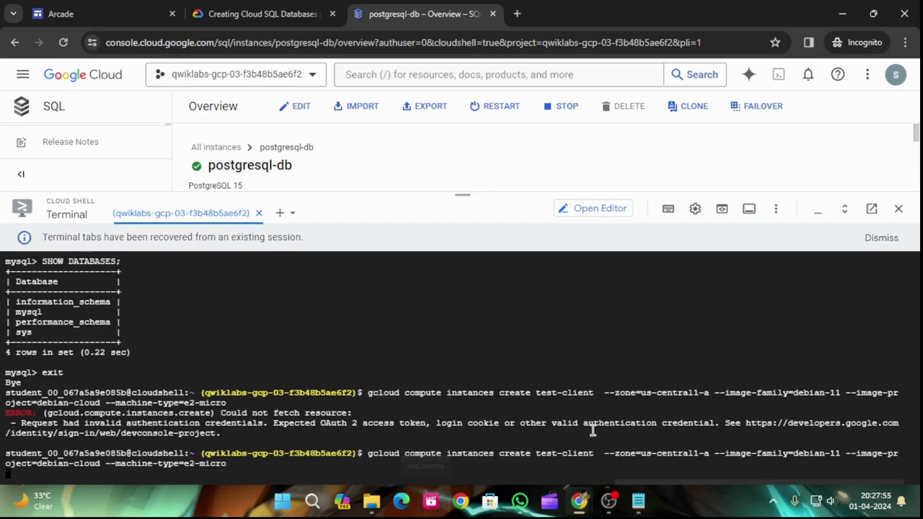
left_click(292, 9)
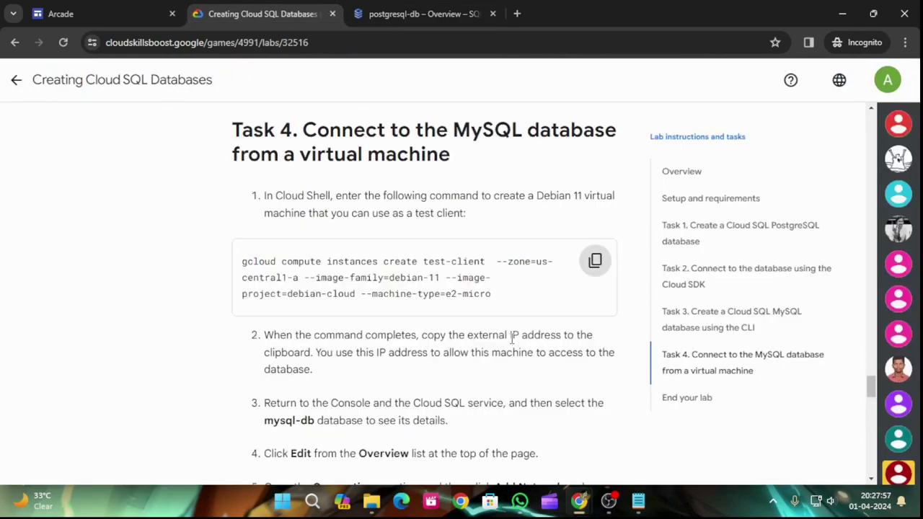
scroll(514, 342, "down", 1)
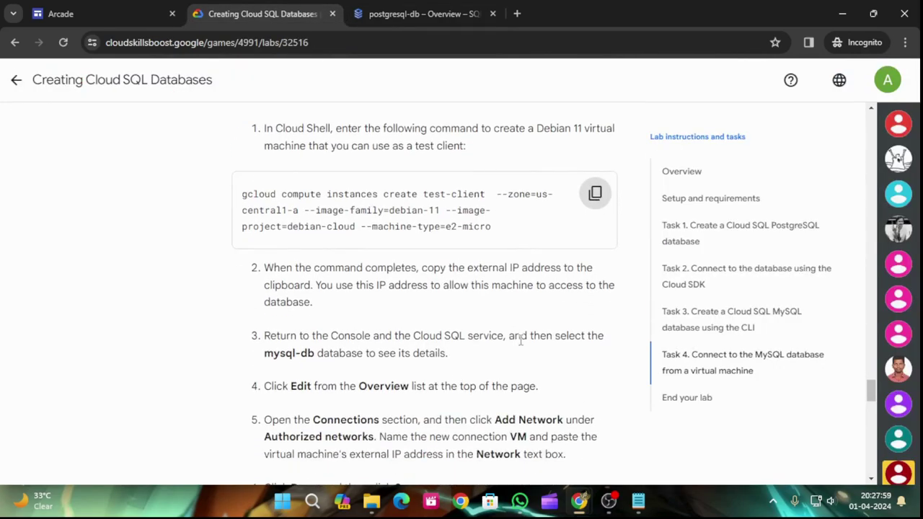
left_click(408, 9)
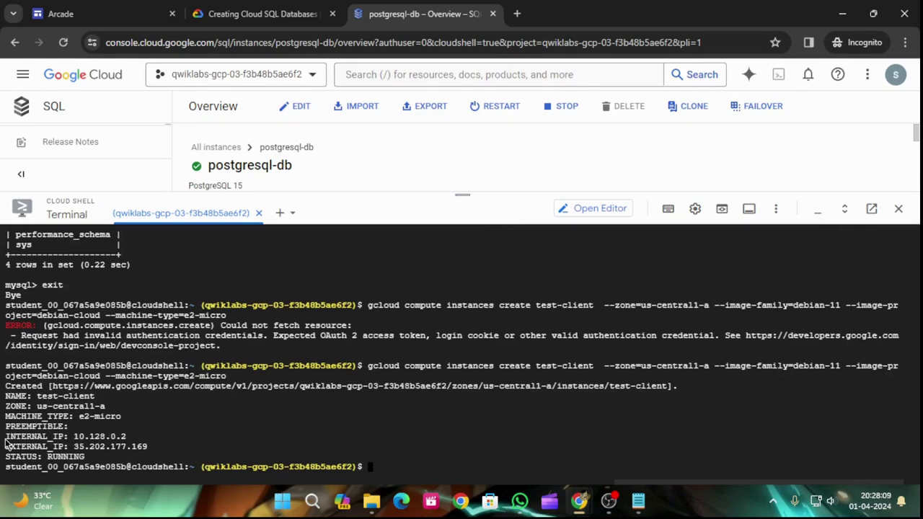
left_click_drag(5, 436, 148, 450)
Add test-client's INTERNAL_IP 10.128.0.2 and EXTERNAL_IP 35.202.177.169 to the Notepad notes
left_click(656, 508)
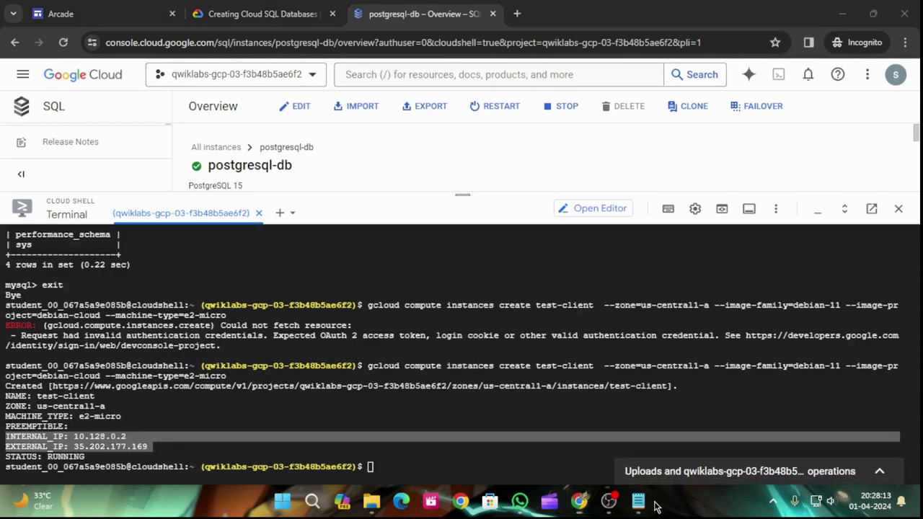
left_click(640, 504)
left_click(583, 265)
key("Return")
key("ctrl+v")
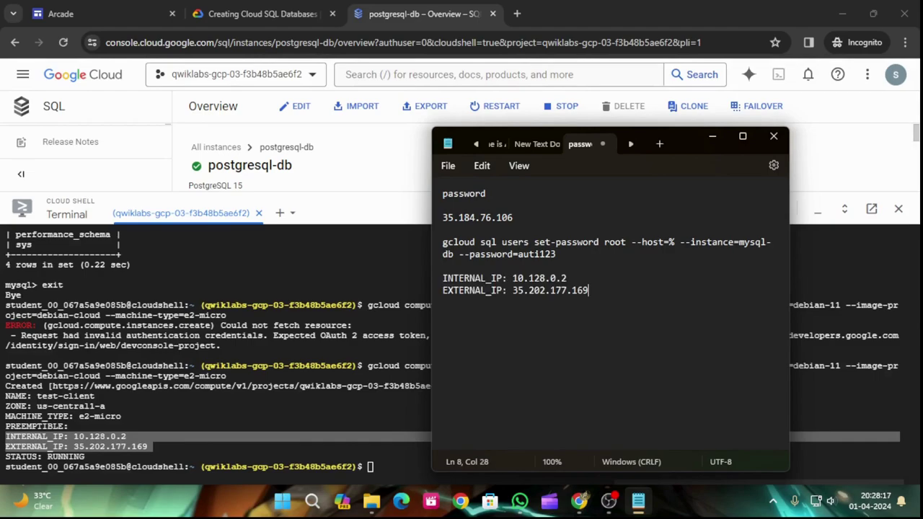
left_click(712, 136)
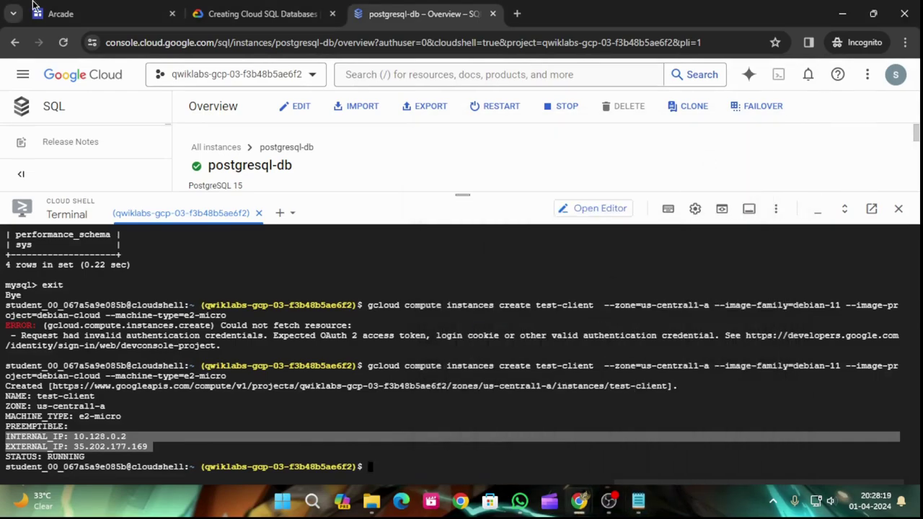
Return to the postgresql-db overview and drag the Cloud Shell divider down
left_click(243, 10)
scroll(527, 357, "down", 2)
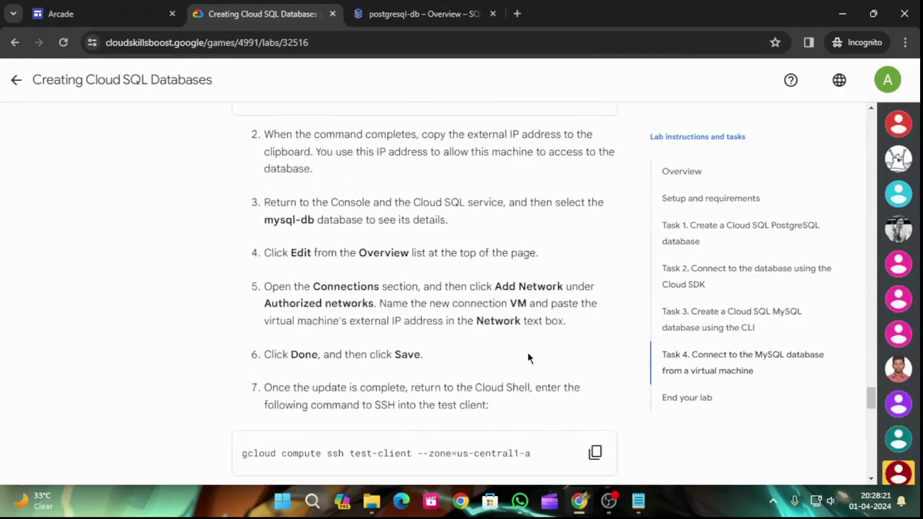
left_click(391, 9)
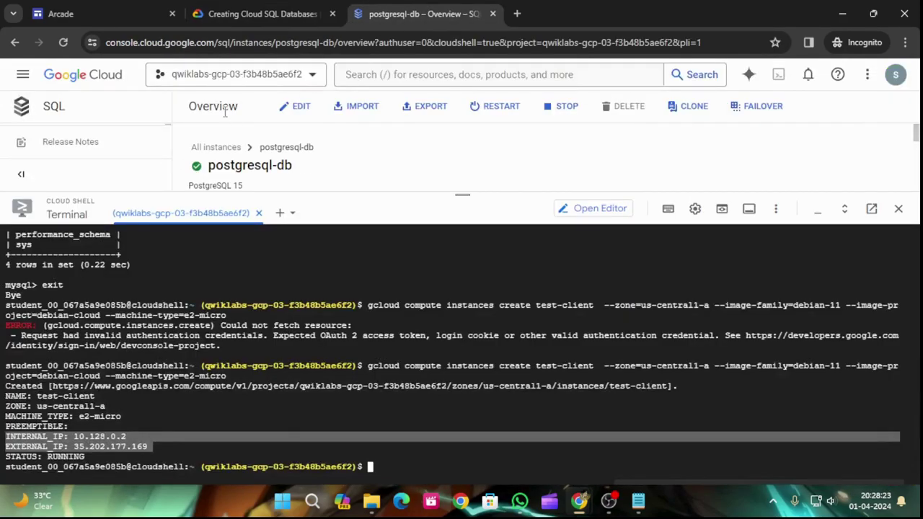
left_click_drag(462, 195, 462, 366)
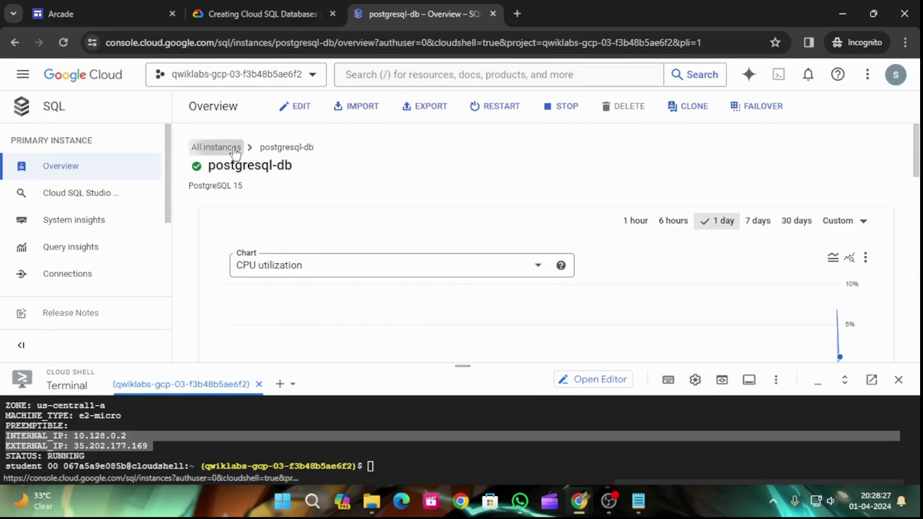
Open mysql-db from All instances and start editing its configuration
left_click(216, 147)
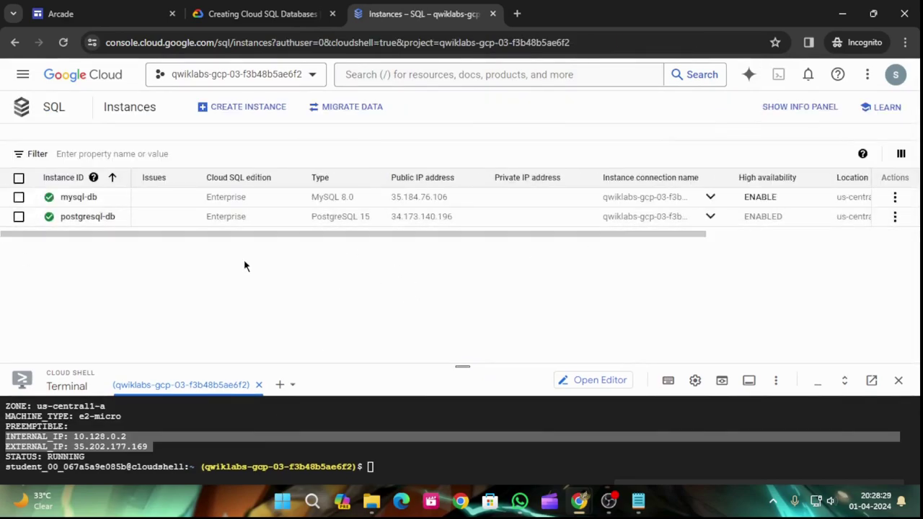
left_click(80, 197)
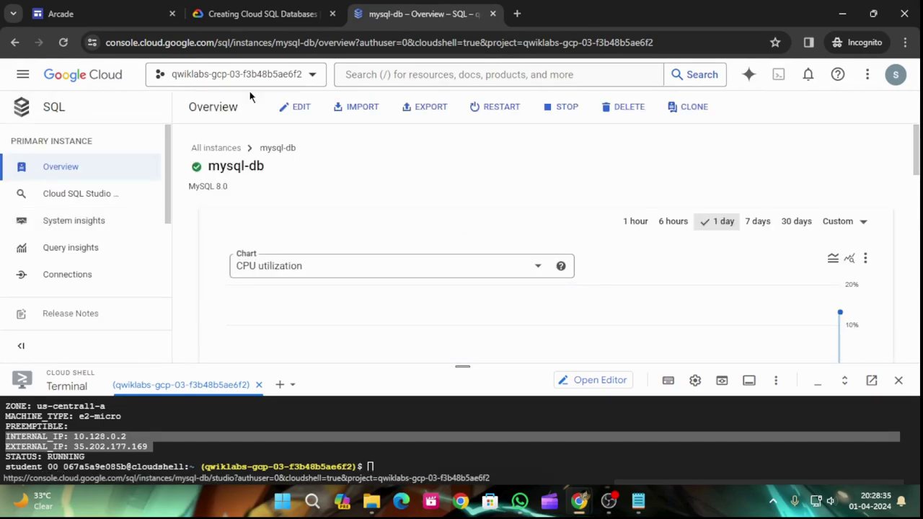
left_click(260, 14)
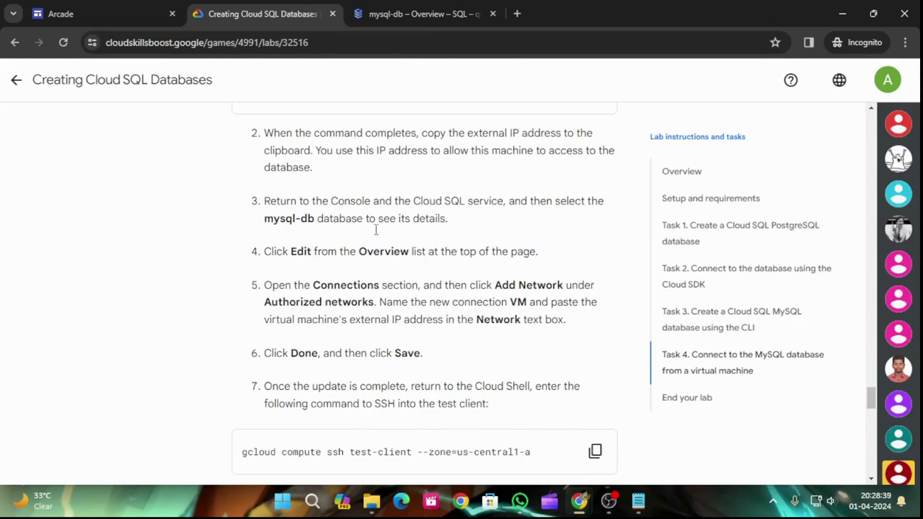
left_click(395, 14)
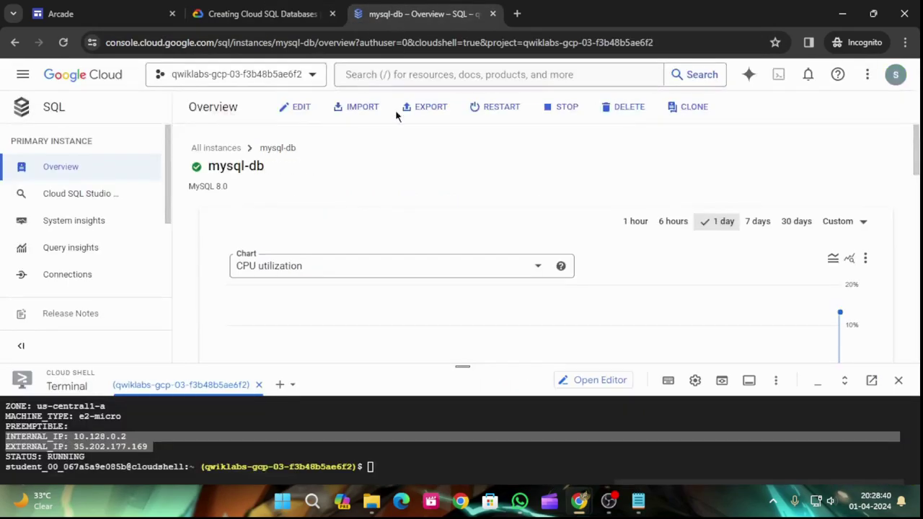
left_click(297, 108)
Expand the Connections settings on the Edit mysql-db page
left_click_drag(464, 373, 459, 447)
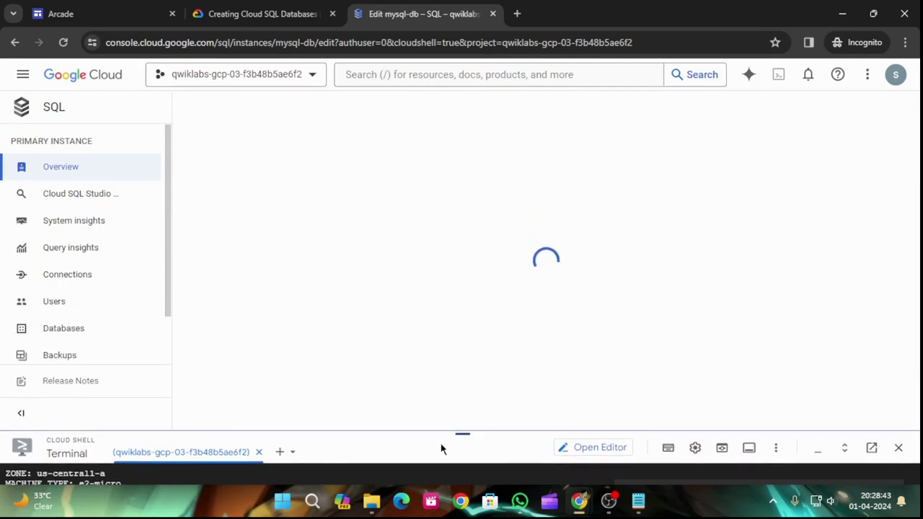
left_click(262, 13)
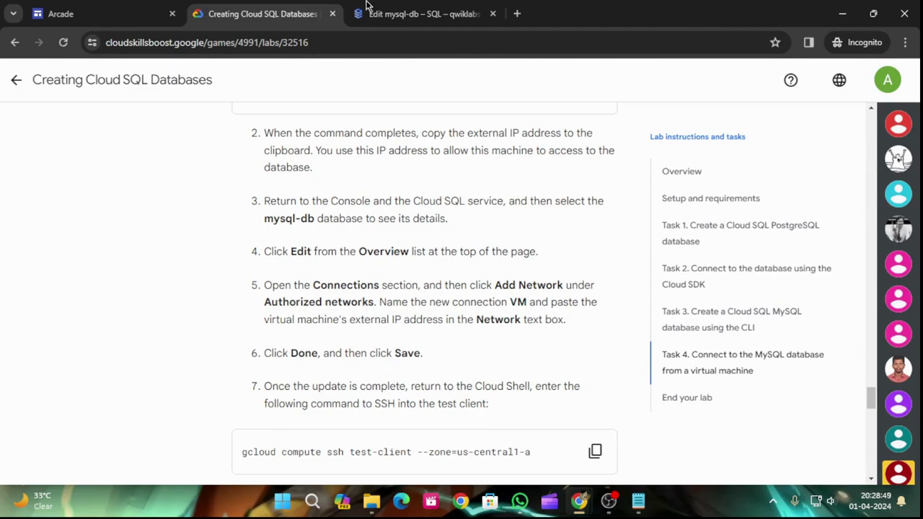
left_click(414, 13)
scroll(444, 266, "down", 1)
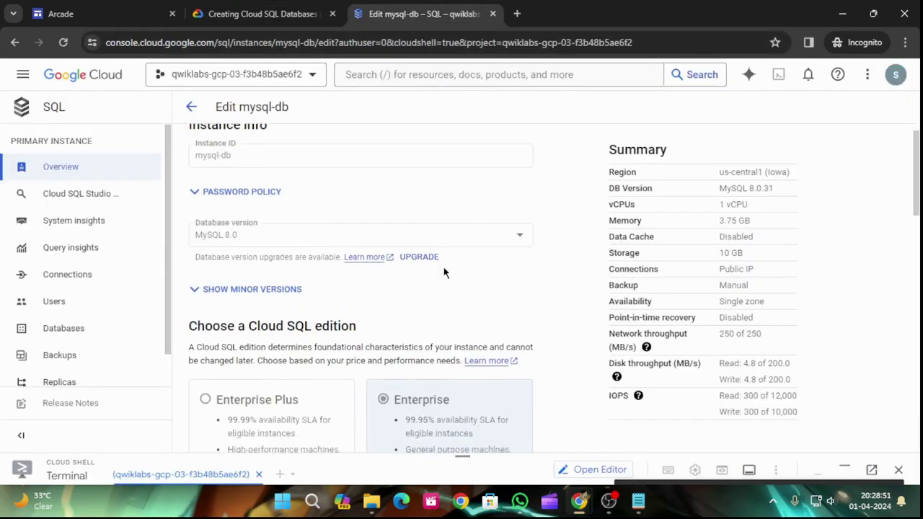
left_click(256, 13)
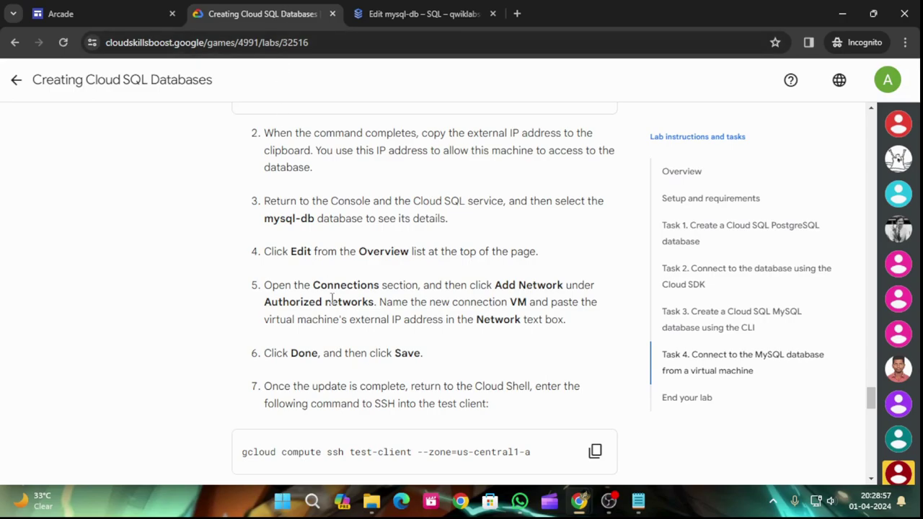
left_click(408, 9)
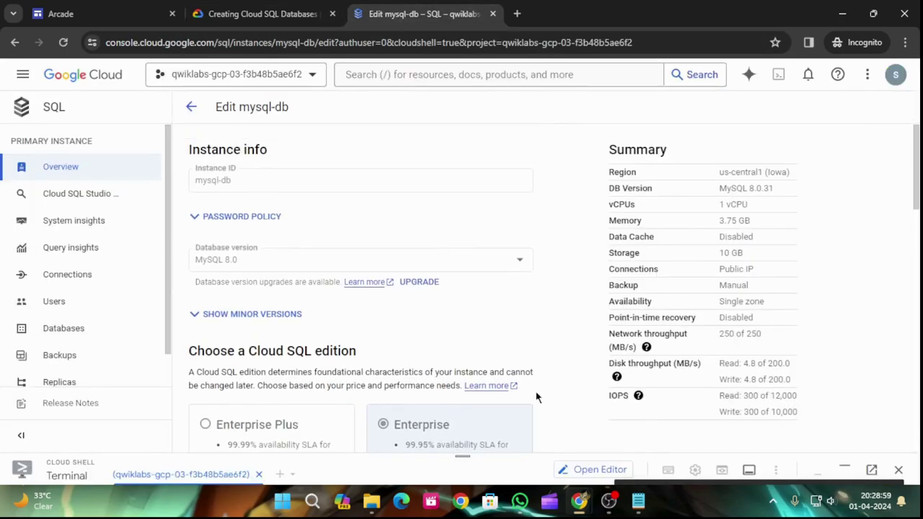
scroll(512, 401, "down", 5)
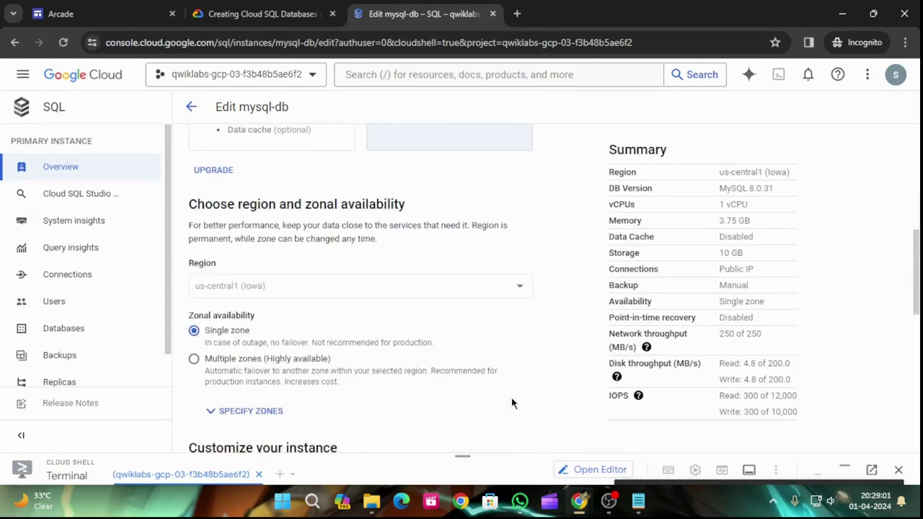
scroll(512, 403, "down", 3)
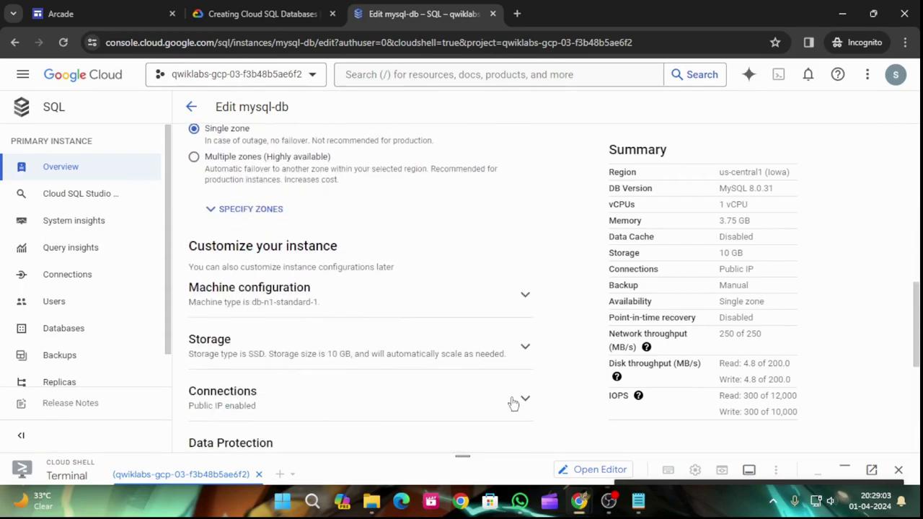
left_click(516, 406)
scroll(501, 397, "down", 2)
scroll(494, 388, "down", 2)
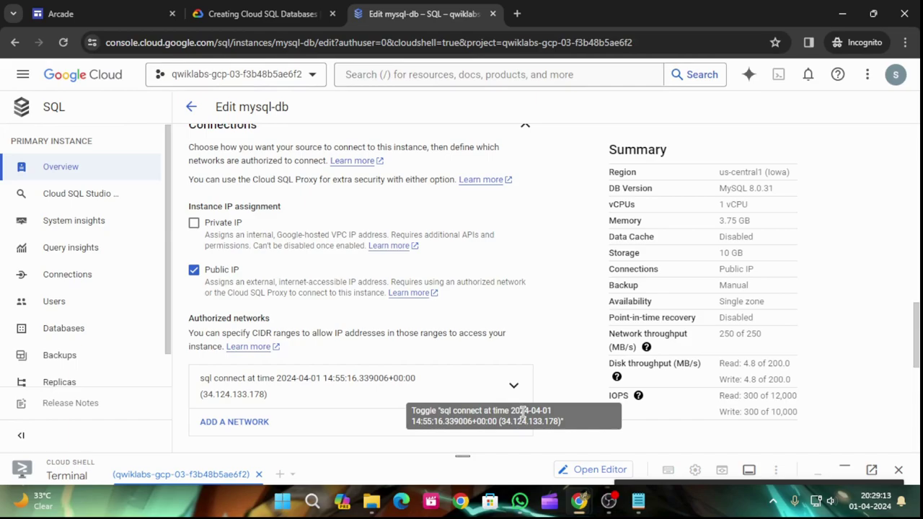
Add a new authorized network named VM
left_click(305, 7)
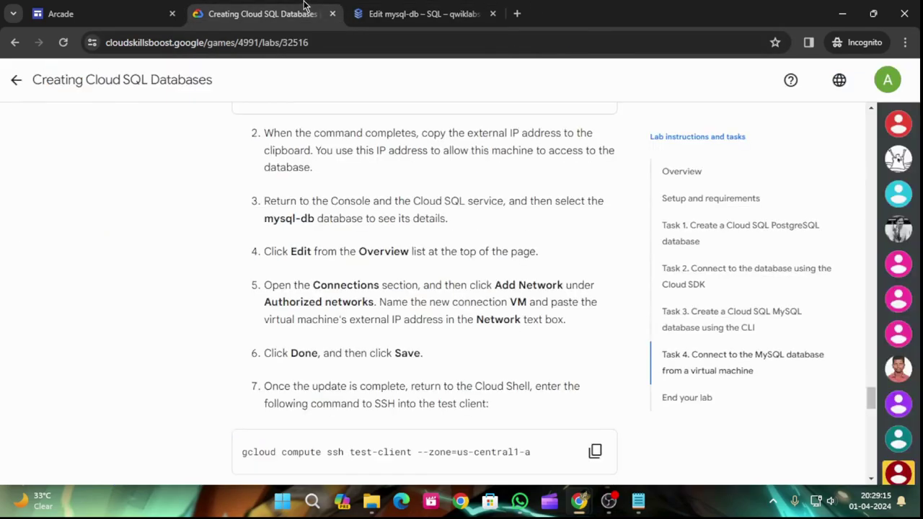
left_click(447, 9)
scroll(288, 375, "down", 1)
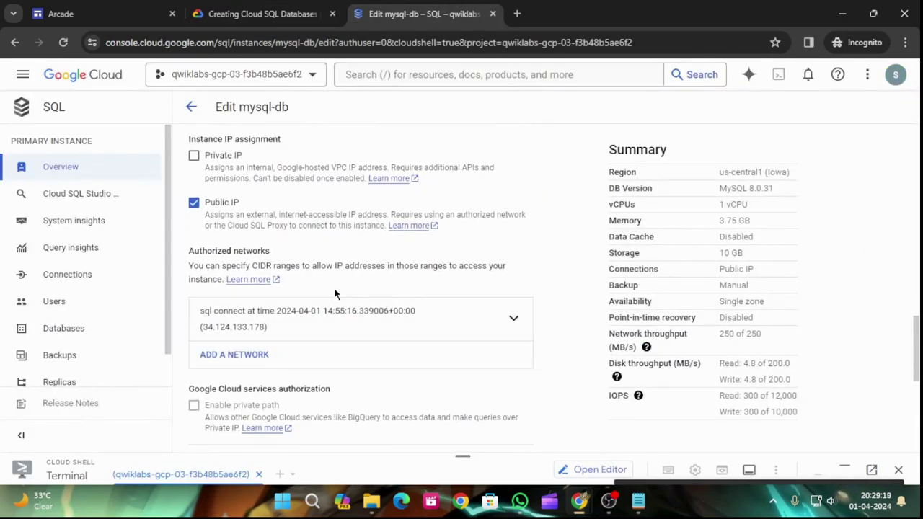
left_click(234, 354)
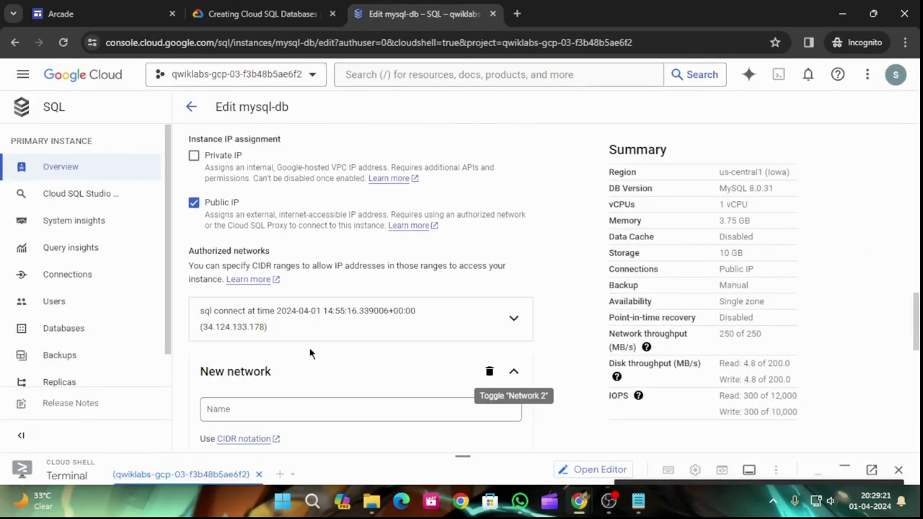
scroll(309, 354, "down", 2)
left_click(263, 14)
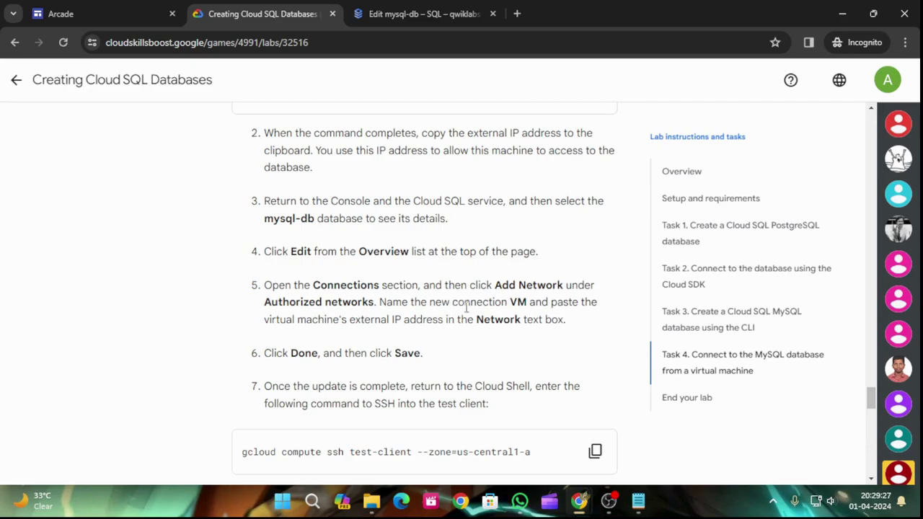
double_click(513, 301)
left_click(418, 13)
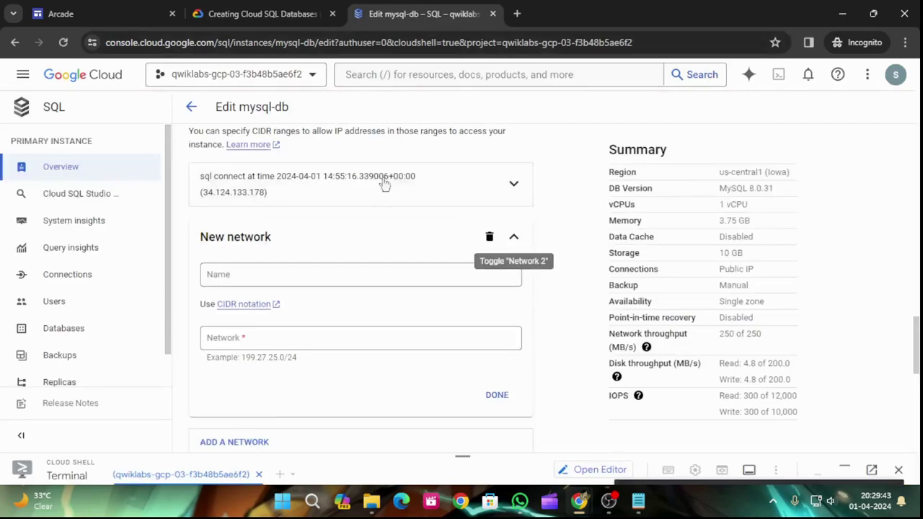
left_click(339, 275)
type("VM")
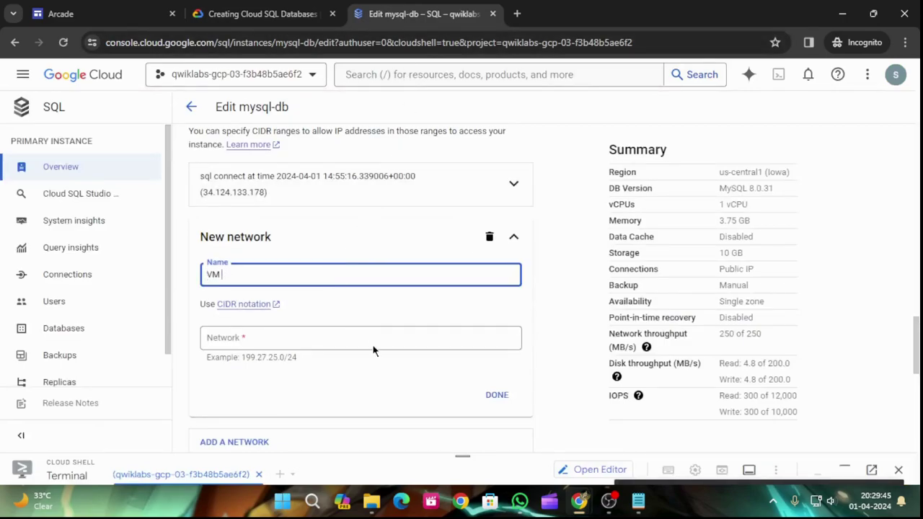
Set the VM network's address to test-client's external IP 35.202.177.169 and finish the entry
left_click(312, 9)
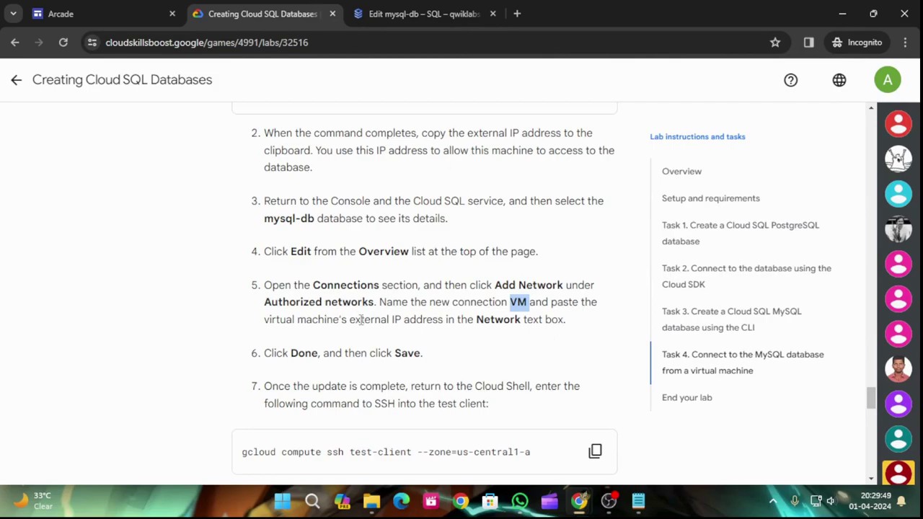
left_click(419, 13)
left_click(637, 505)
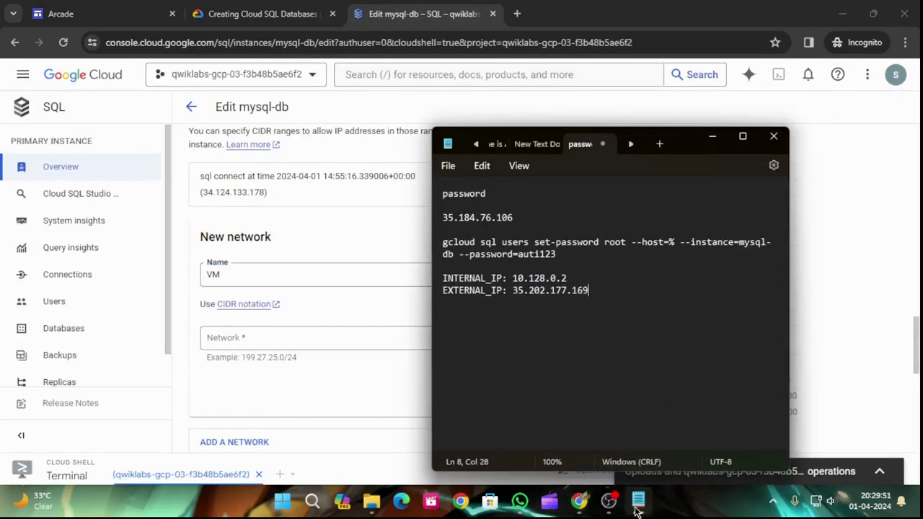
left_click_drag(513, 291, 589, 290)
key("ctrl+c")
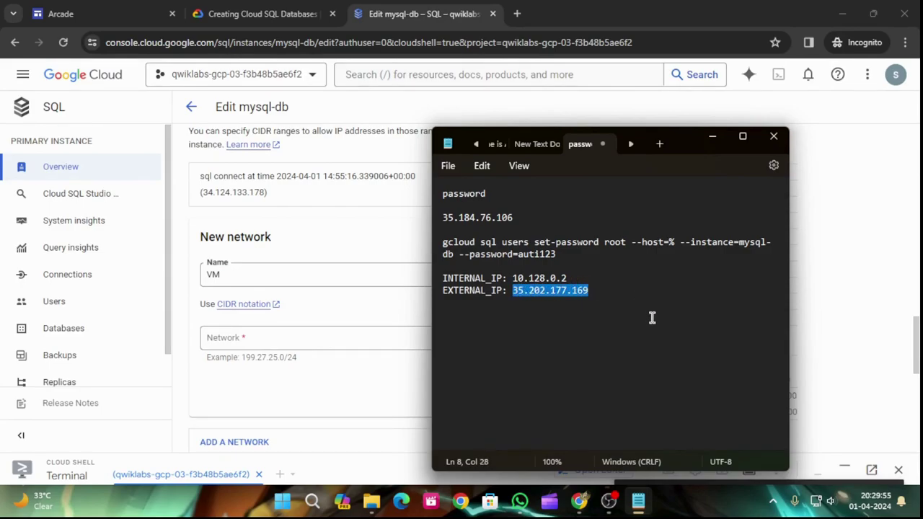
left_click(260, 14)
left_click(424, 8)
left_click(362, 336)
key("ctrl+v")
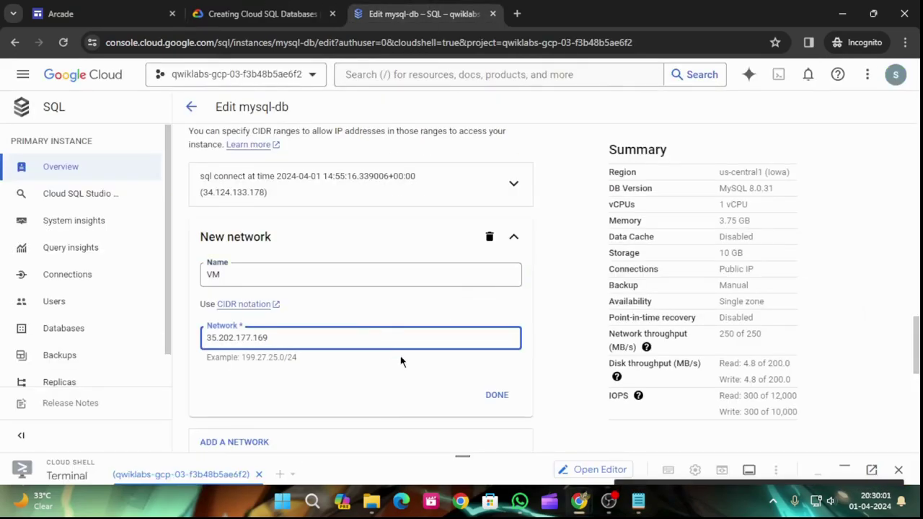
left_click(288, 9)
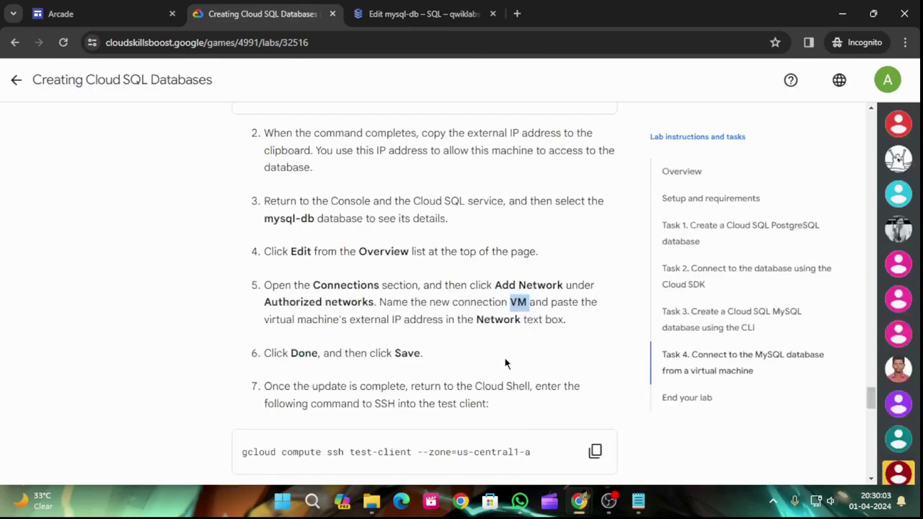
left_click(355, 11)
left_click(507, 396)
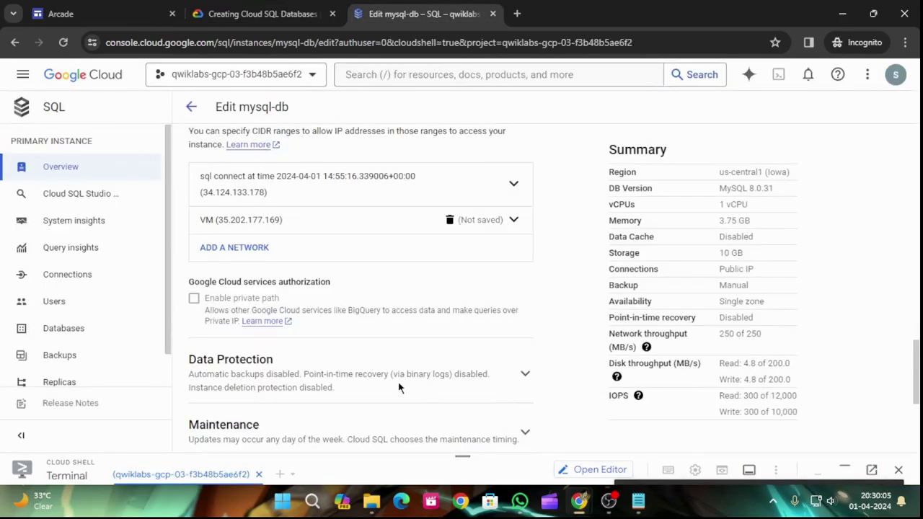
Save the mysql-db configuration changes
left_click(289, 12)
scroll(424, 332, "down", 3)
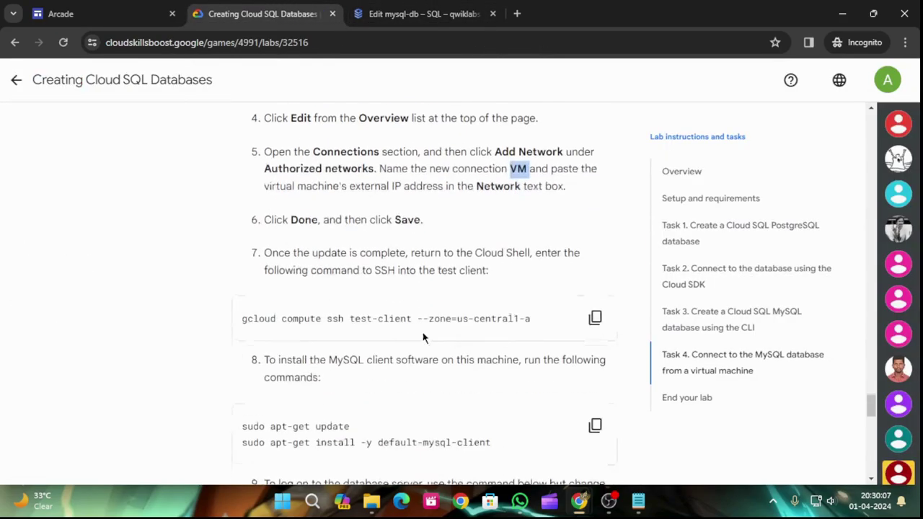
key("ctrl+Tab")
scroll(428, 313, "down", 3)
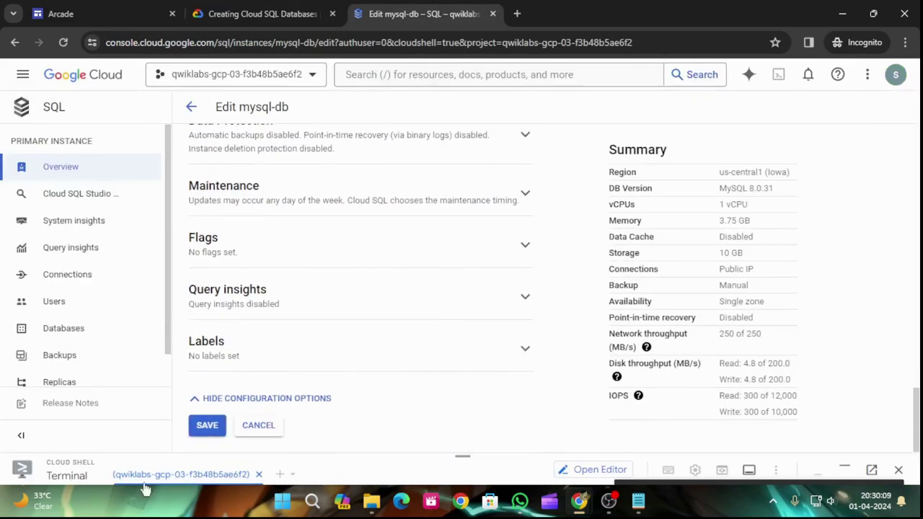
left_click(204, 429)
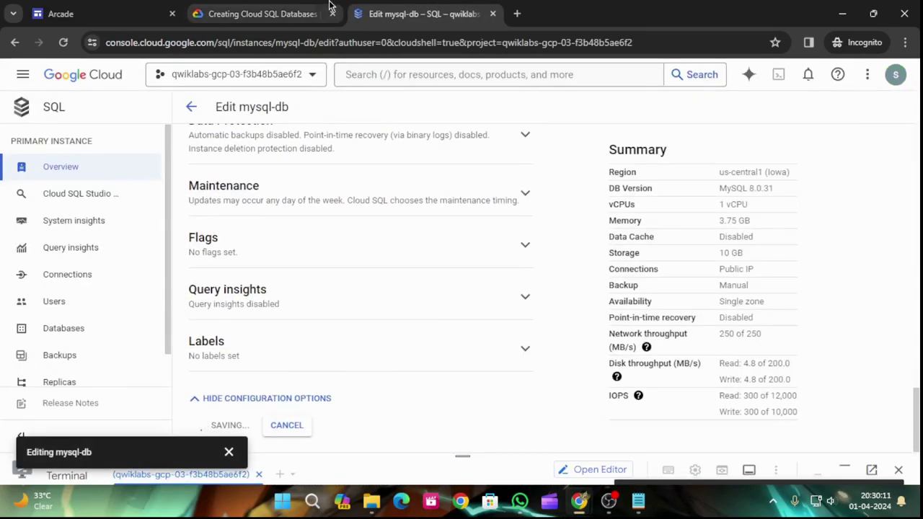
Copy the gcloud ssh command for the test-client VM from the lab instructions
left_click(331, 6)
scroll(484, 233, "down", 2)
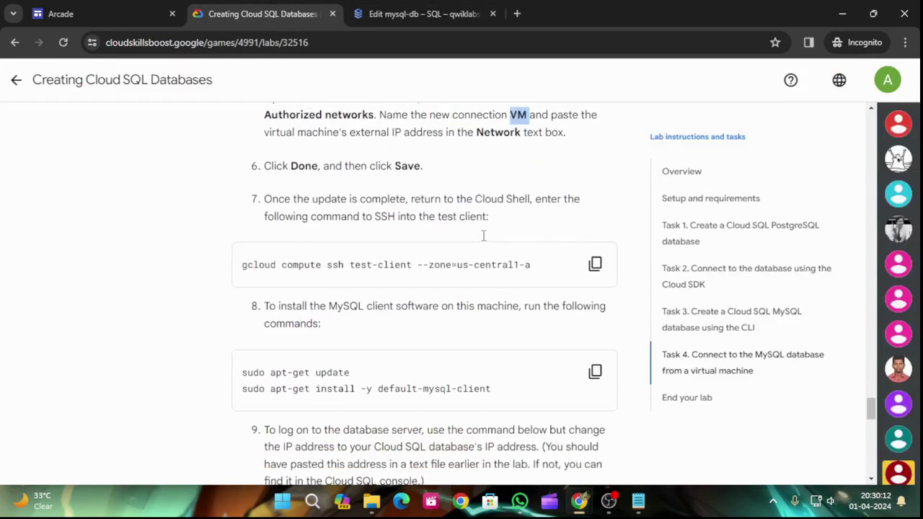
left_click(595, 252)
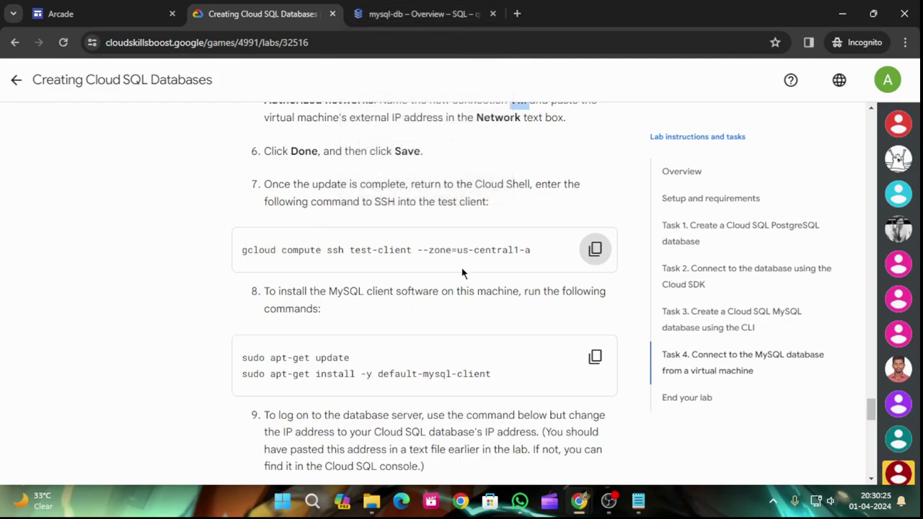
Enlarge the Cloud Shell terminal, dismiss the Editing mysql-db notification and collapse the operations panel
left_click(425, 13)
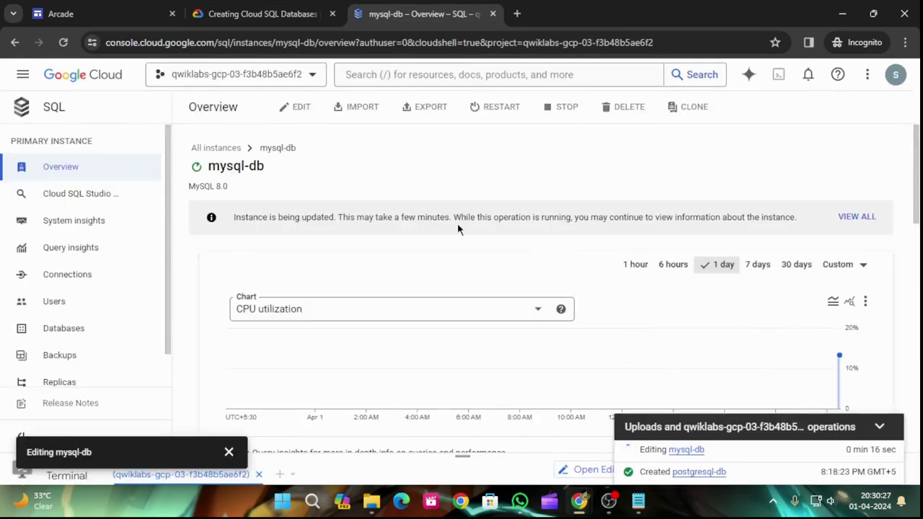
left_click_drag(467, 451, 540, 95)
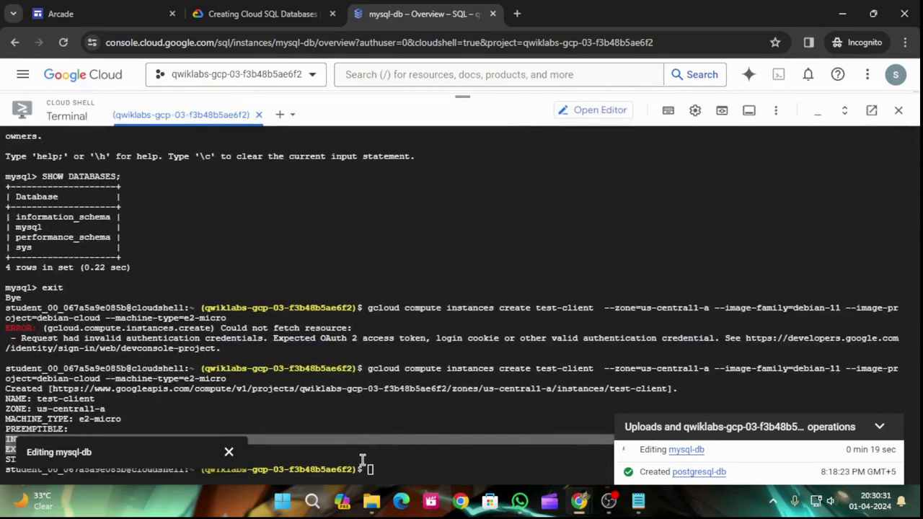
left_click(229, 452)
left_click(408, 467)
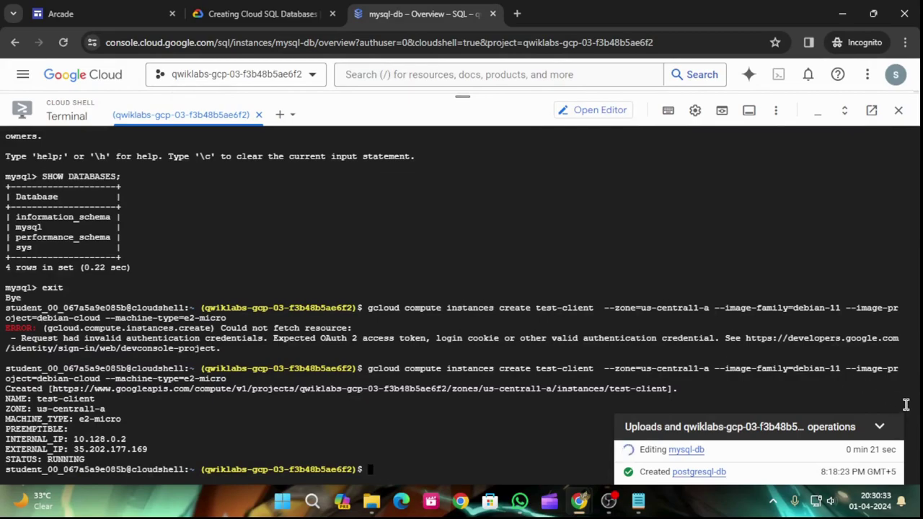
left_click(880, 426)
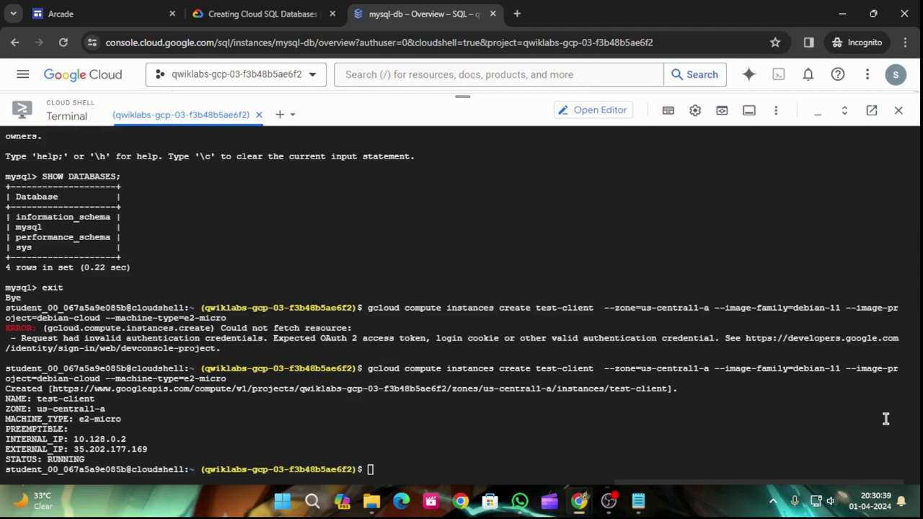
left_click(252, 7)
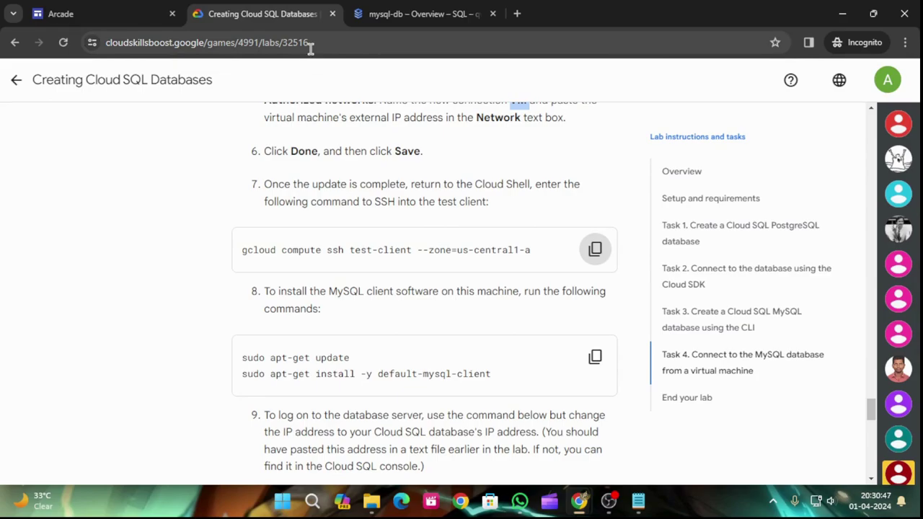
left_click(461, 15)
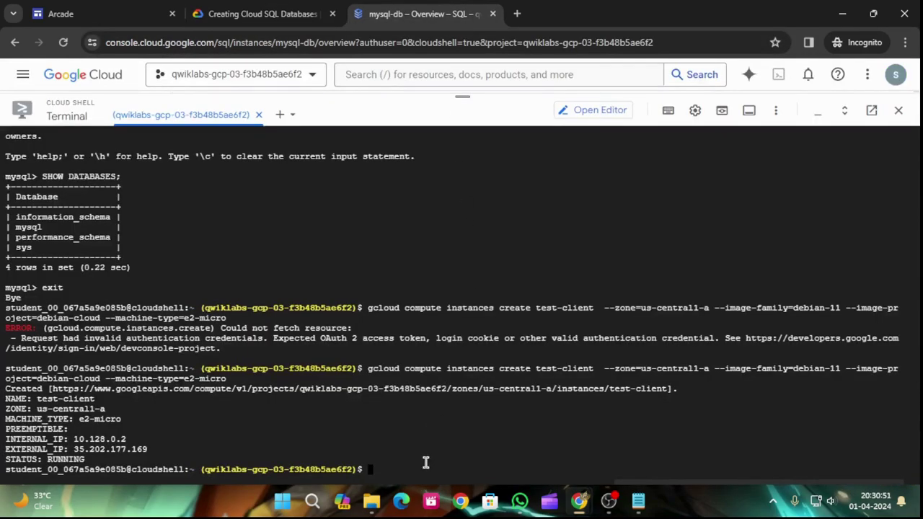
Run gcloud compute ssh test-client --zone=us-central1-a and answer Y to generate a key
key("ctrl+v")
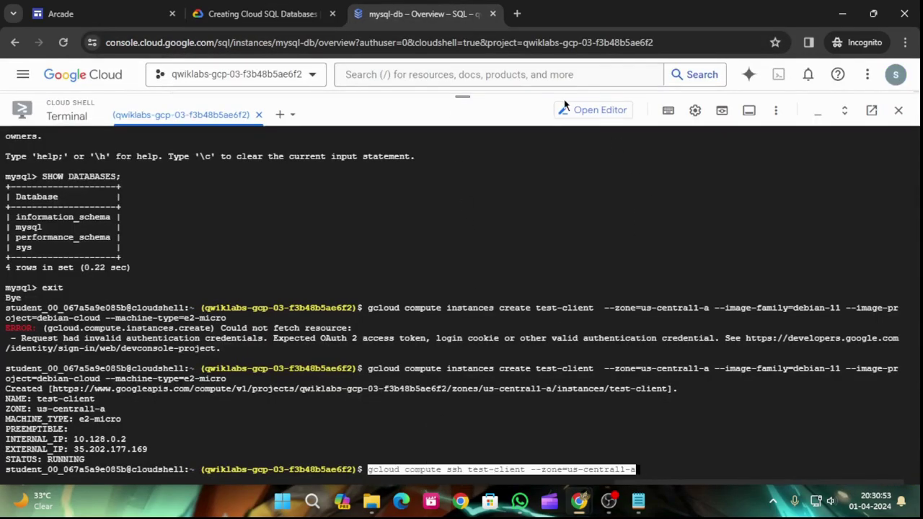
left_click_drag(463, 95, 479, 164)
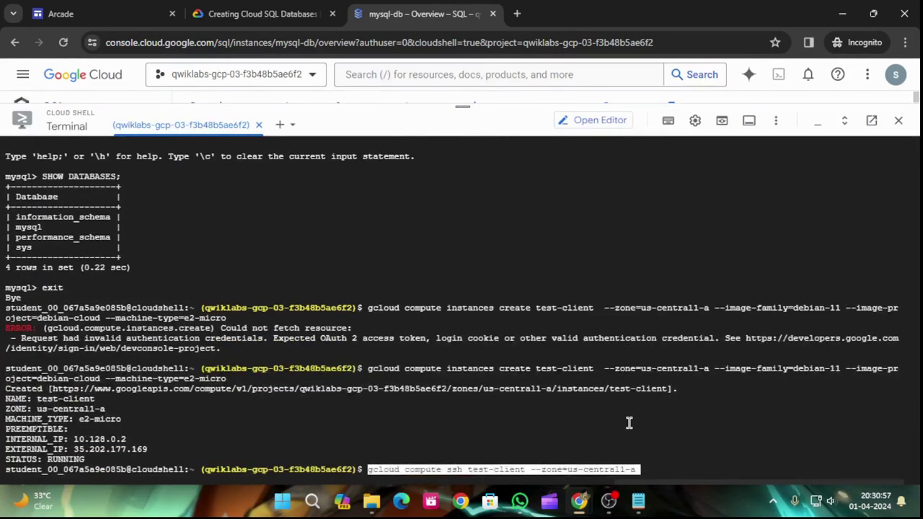
key("Return")
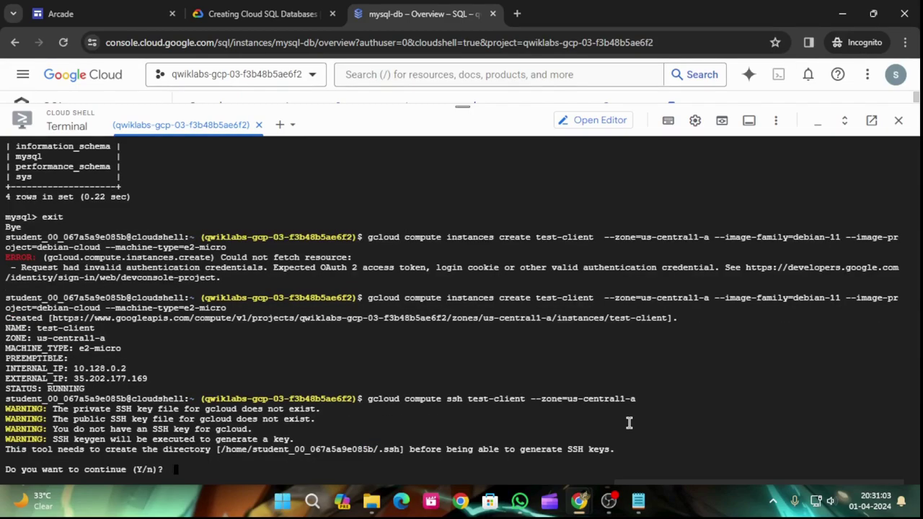
type("Y")
key("Return")
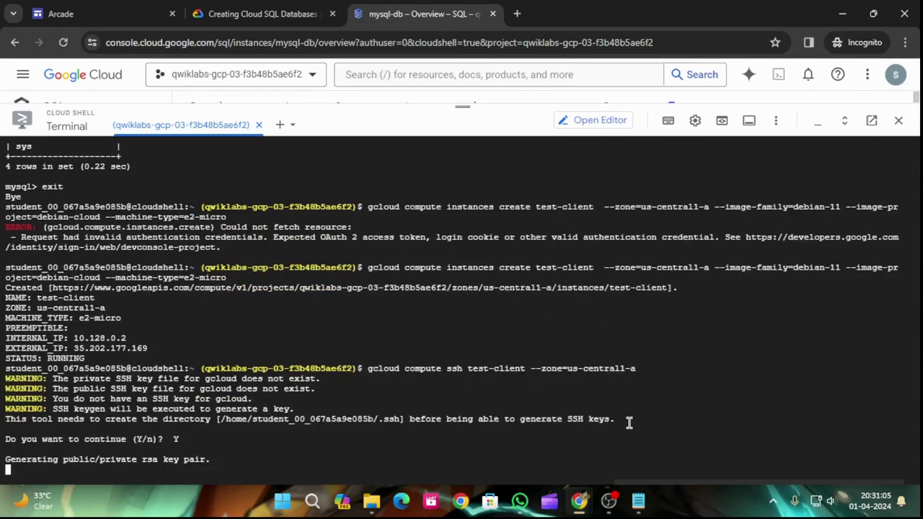
Leave the SSH key passphrase empty and confirm it to log into test-client
left_click(278, 7)
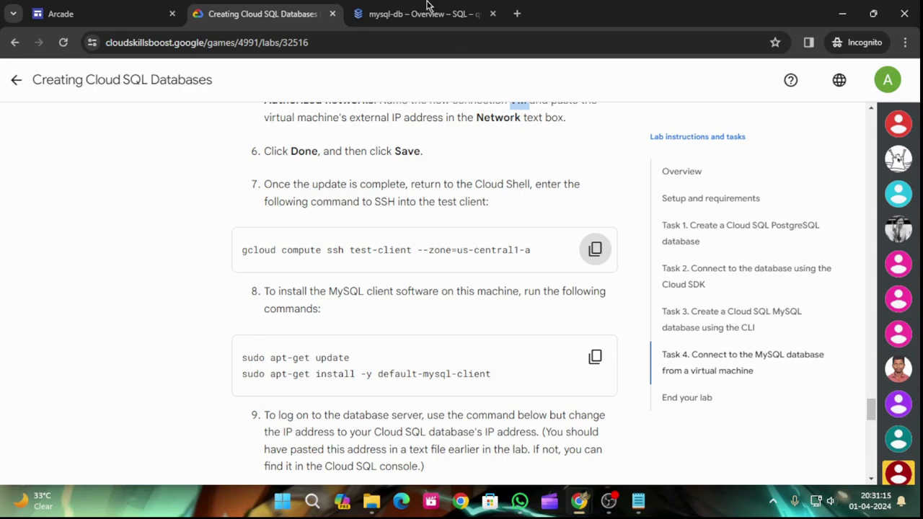
left_click(404, 15)
key("Return")
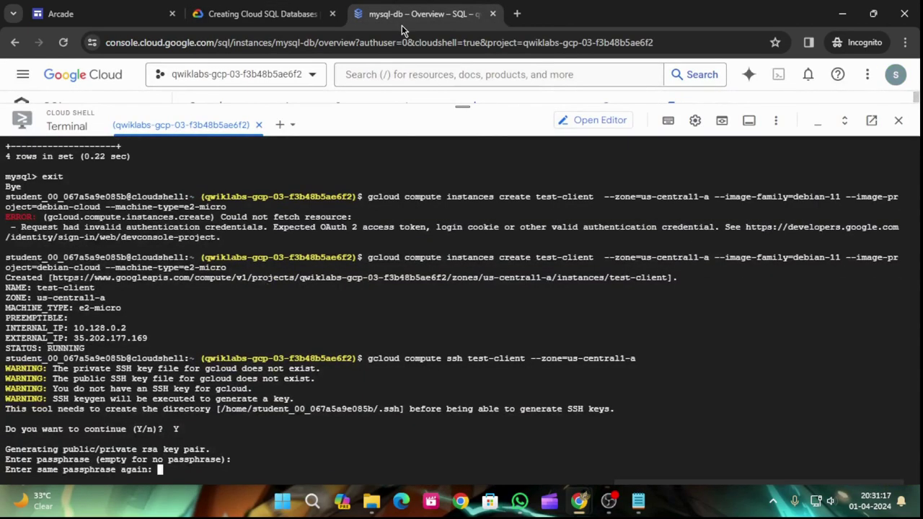
key("Return")
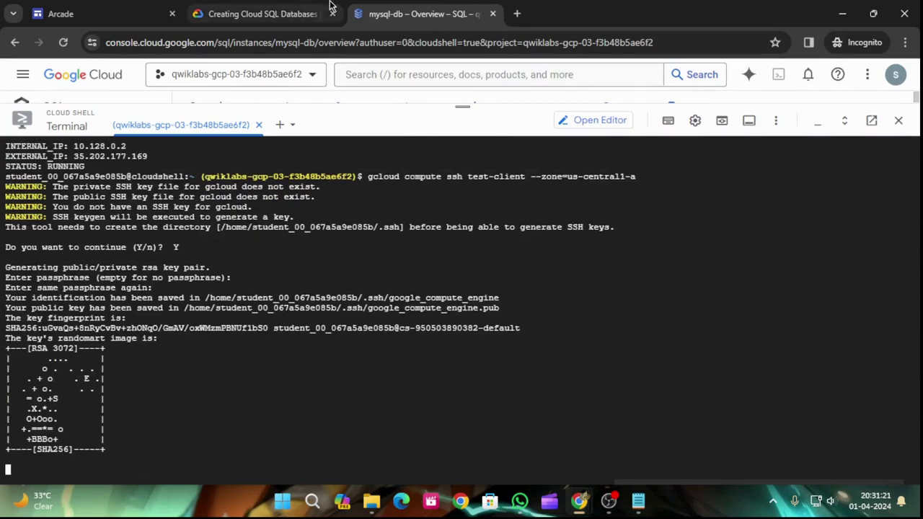
Copy the apt-get update and install commands from the lab
left_click(285, 7)
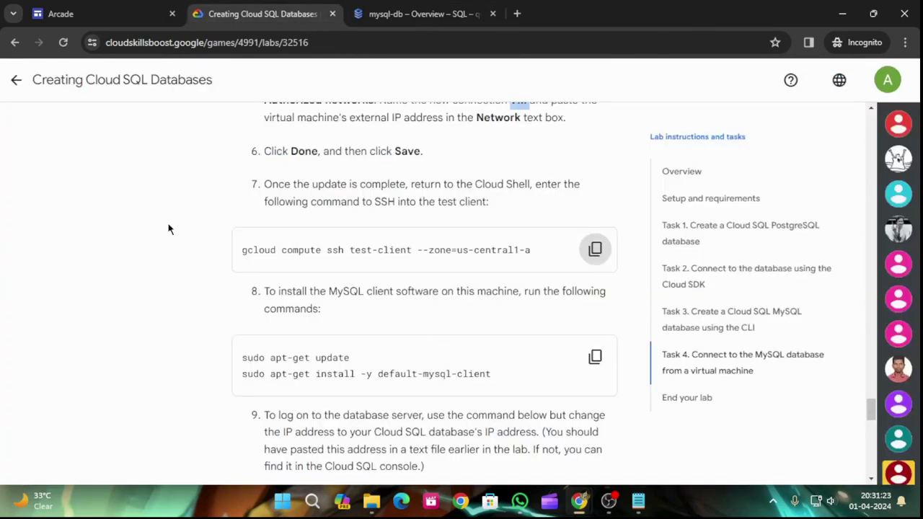
left_click(595, 357)
left_click(393, 9)
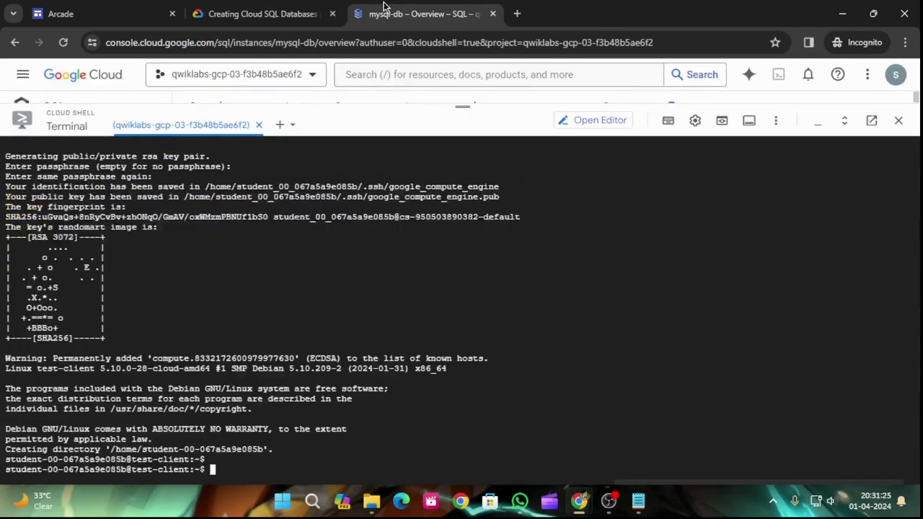
Install default-mysql-client with apt-get, then run the lab's mysql login command on test-client
key("ctrl+v")
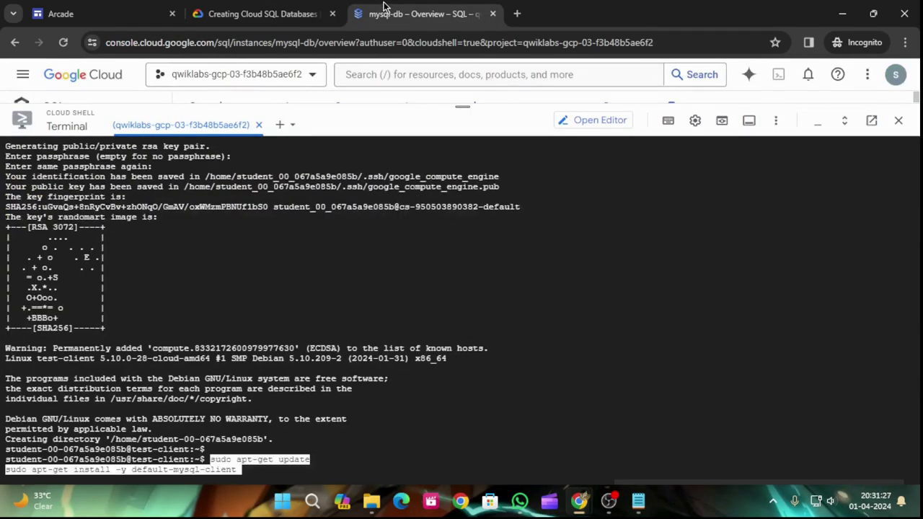
key("Return")
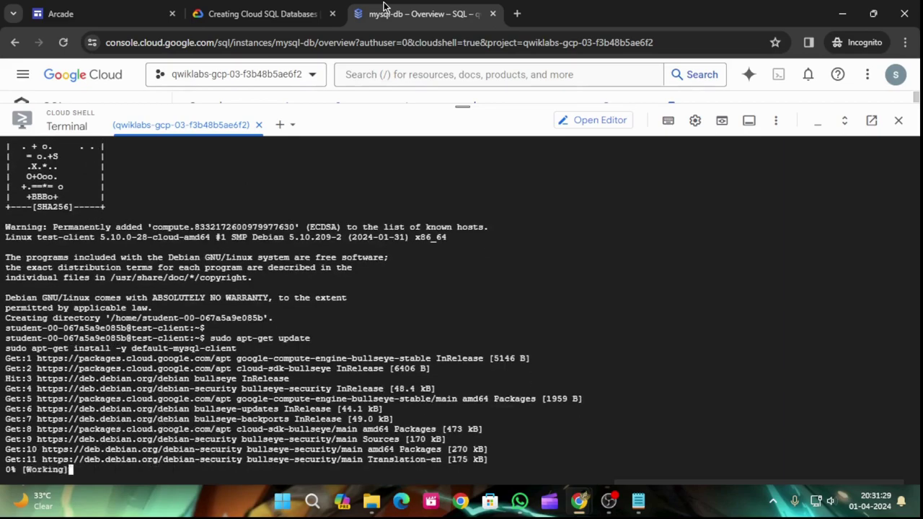
left_click(267, 8)
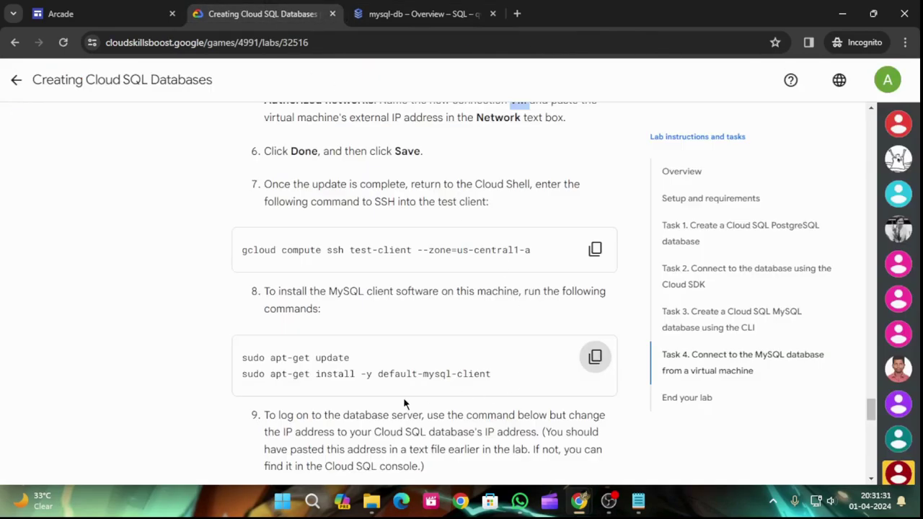
scroll(430, 373, "down", 2)
scroll(430, 373, "down", 1)
left_click(594, 313)
left_click(386, 11)
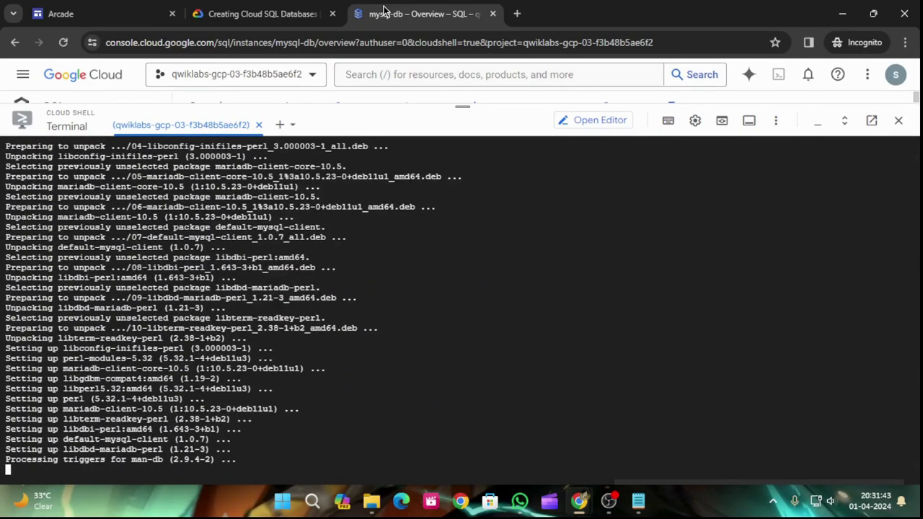
left_click(260, 13)
left_click(596, 312)
left_click(423, 14)
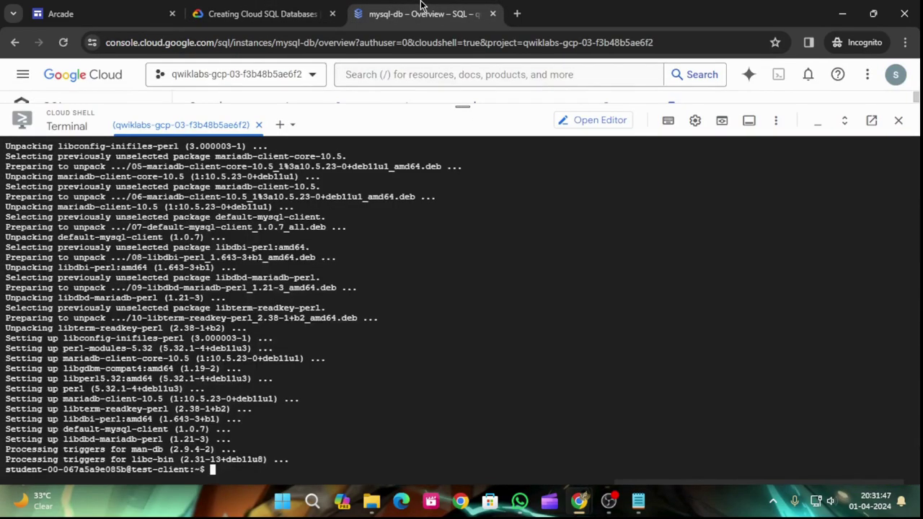
key("ctrl+v")
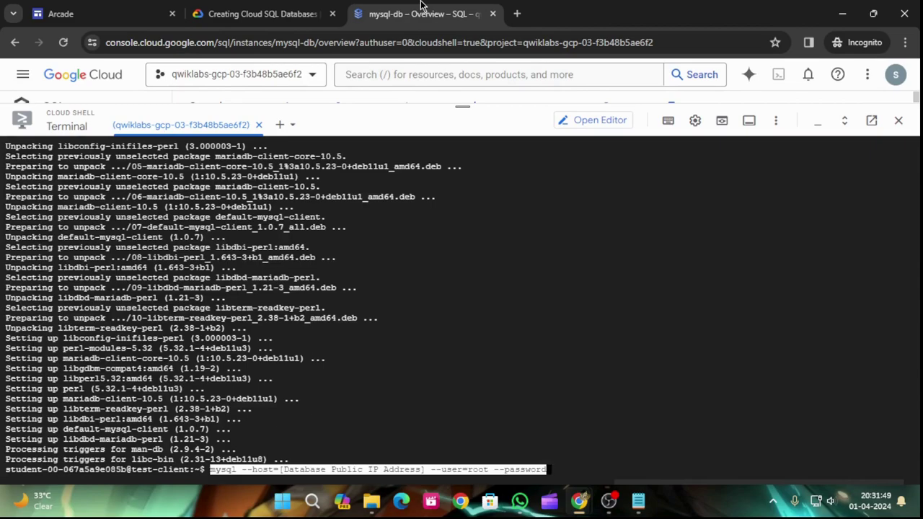
key("Return")
Run the SHOW DATABASES; statement copied from the lab in the VM shell
left_click(259, 13)
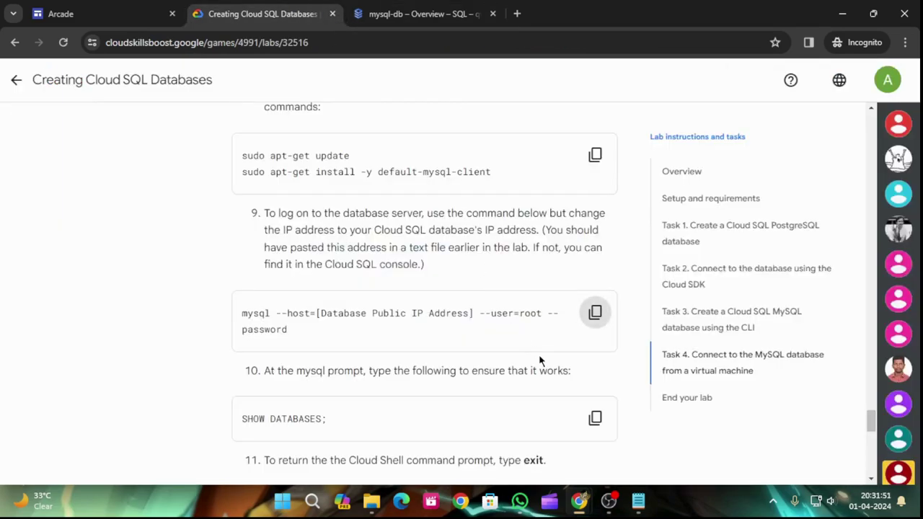
scroll(539, 354, "down", 2)
left_click(595, 284)
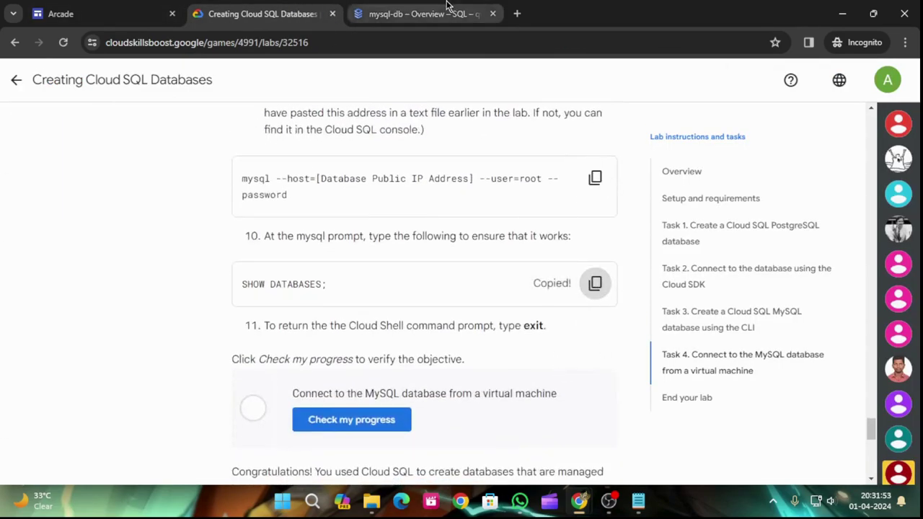
left_click(447, 6)
key("ctrl+v")
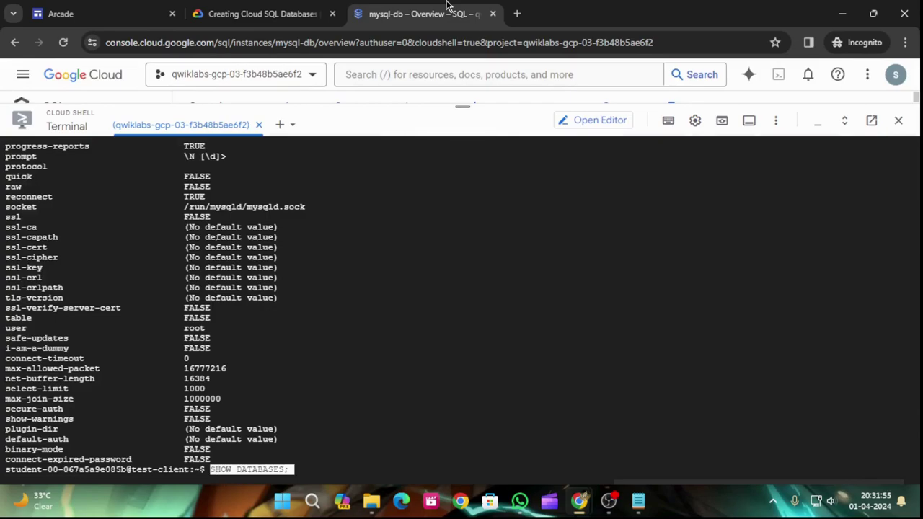
key("Return")
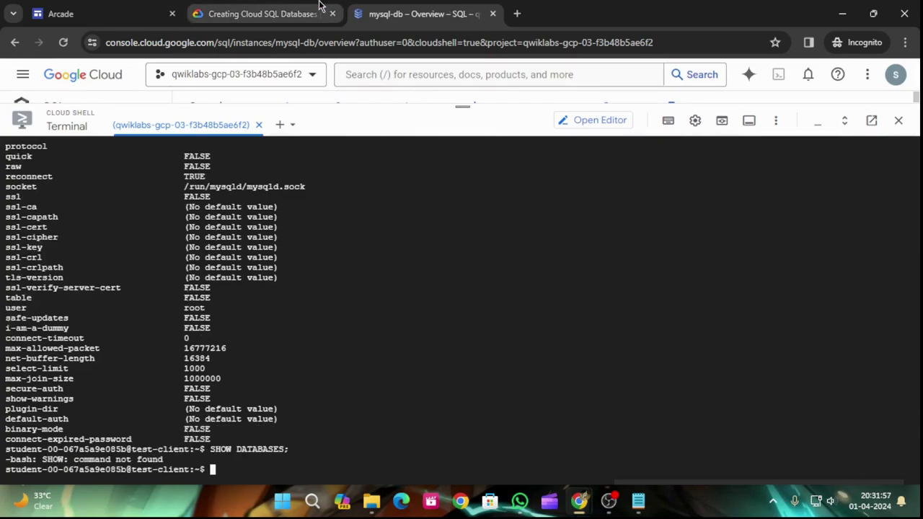